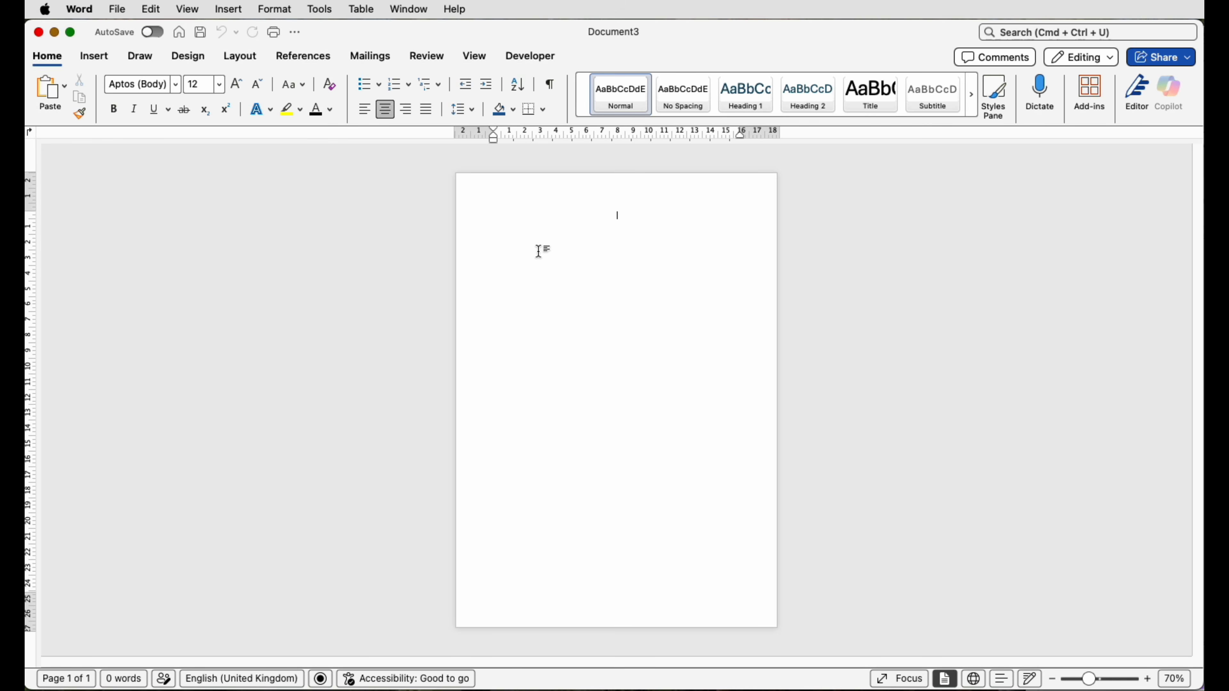
- Open the page header for editing and draw a horizontal text box about 9.53 cm wide and 3.25 cm high across it
{"action": "double_click", "coordinate": [539, 189]}
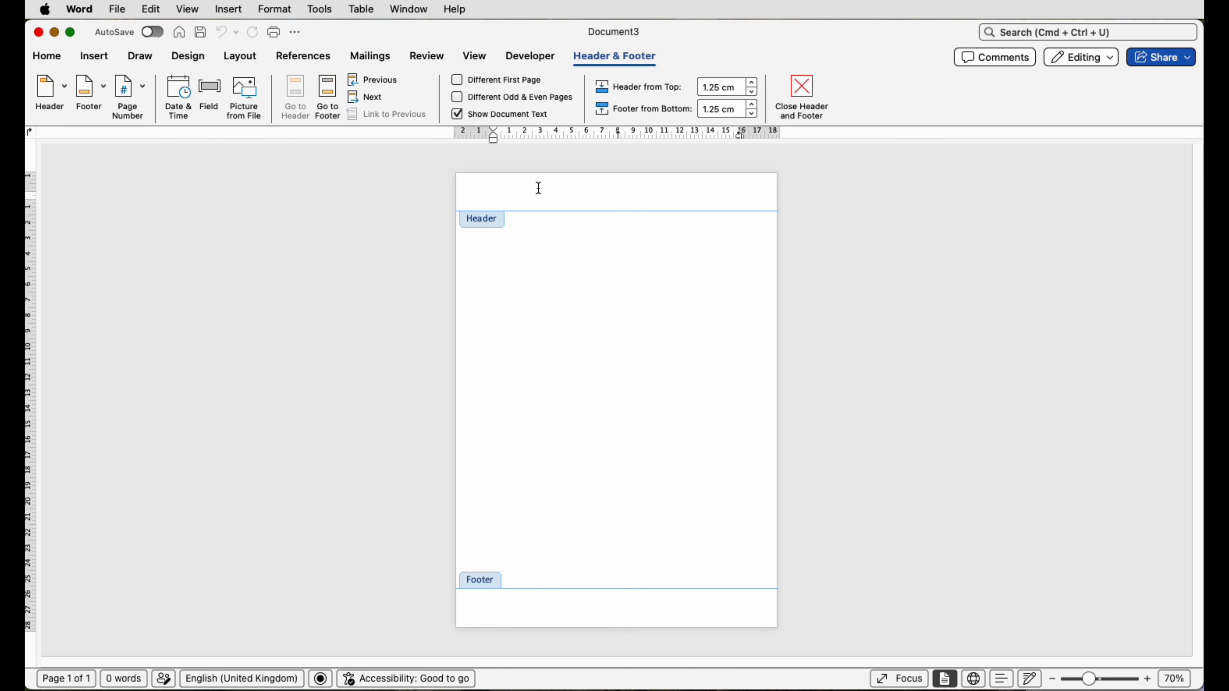
{"action": "scroll", "coordinate": [528, 343], "scroll_direction": "up", "scroll_amount": 10}
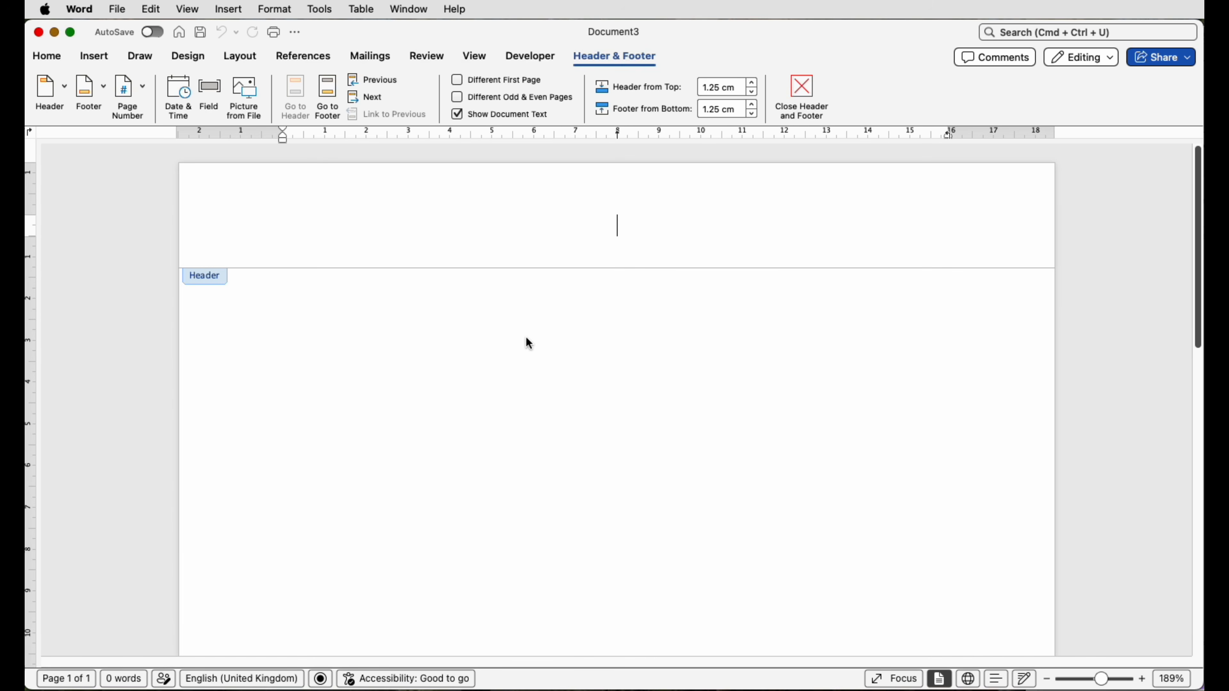
{"action": "left_click", "coordinate": [95, 56]}
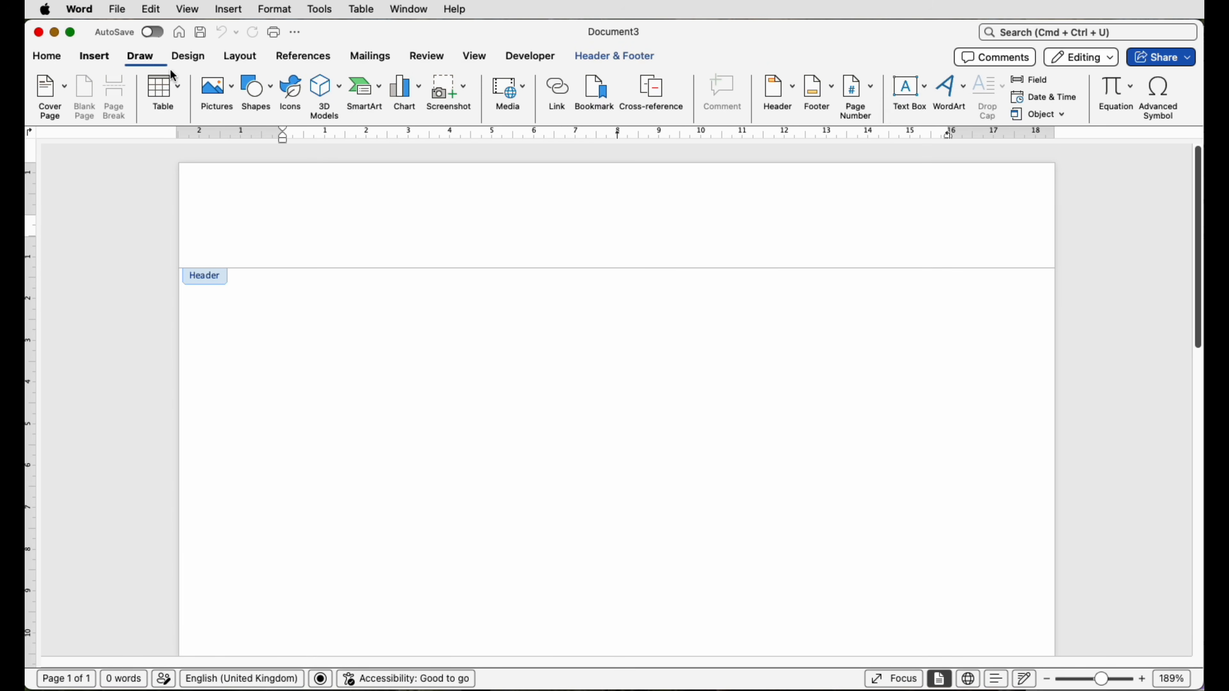
{"action": "left_click", "coordinate": [898, 114]}
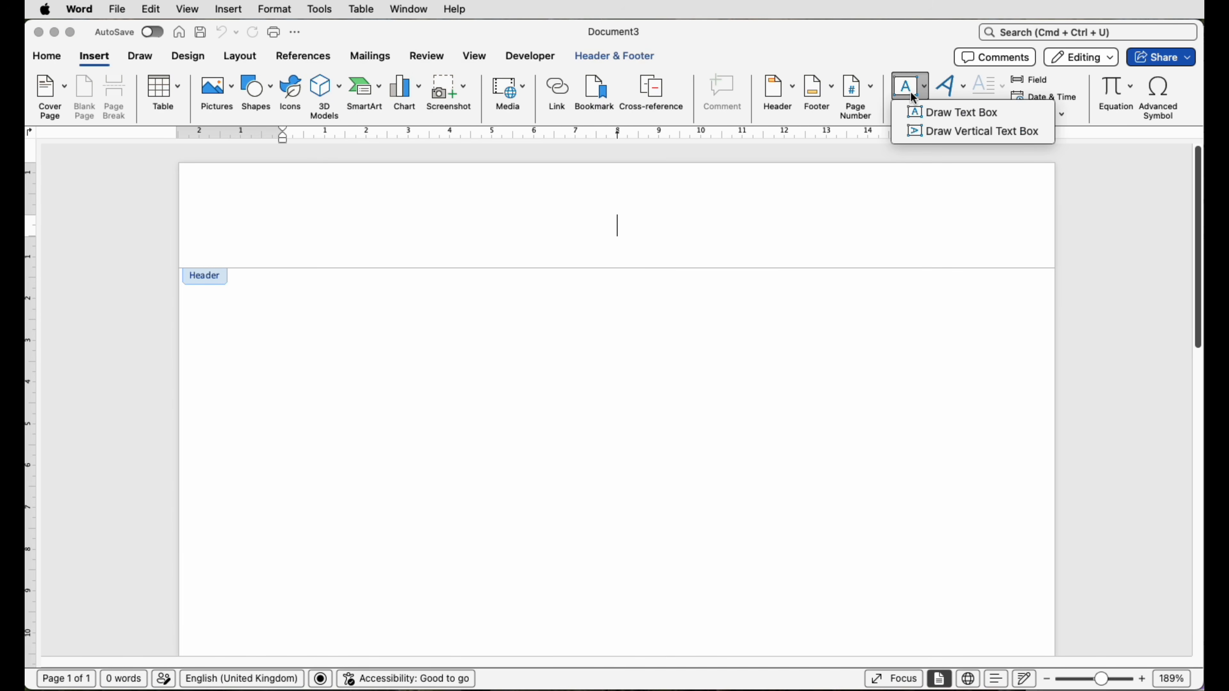
{"action": "left_click", "coordinate": [925, 116]}
{"action": "left_click_drag", "start_coordinate": [318, 226], "coordinate": [717, 362]}
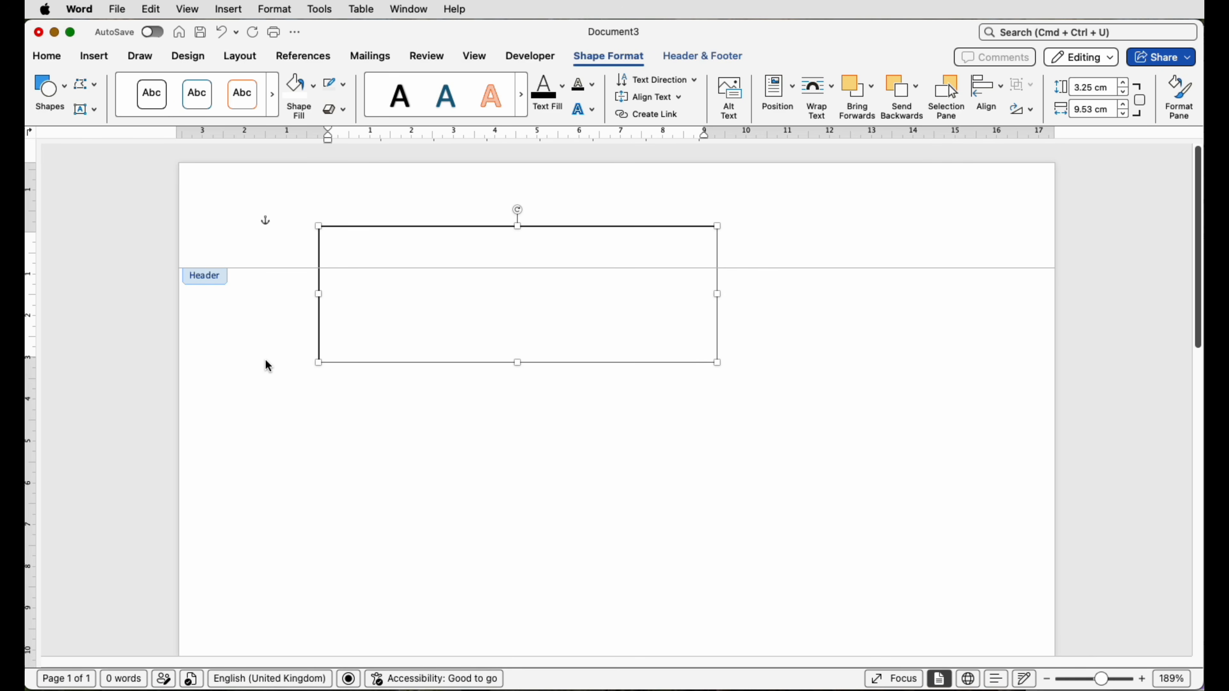
- Enter "Company Name" as the first line inside the header text box
{"action": "left_click", "coordinate": [289, 201]}
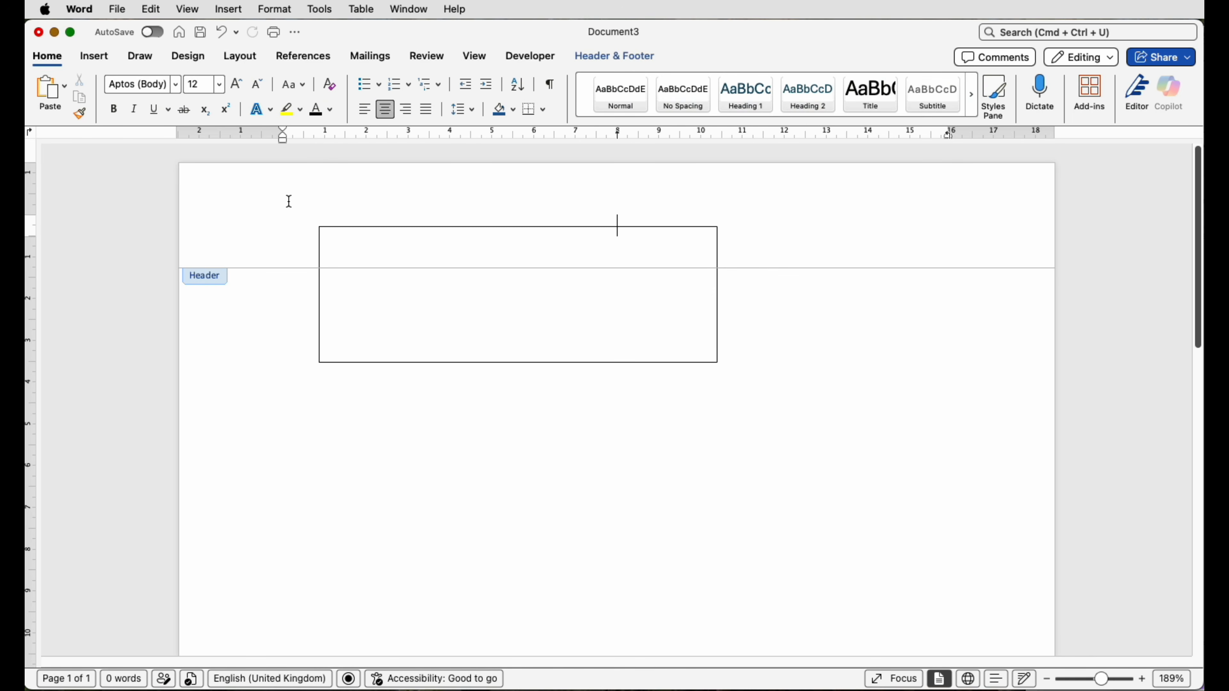
{"action": "left_click", "coordinate": [357, 230]}
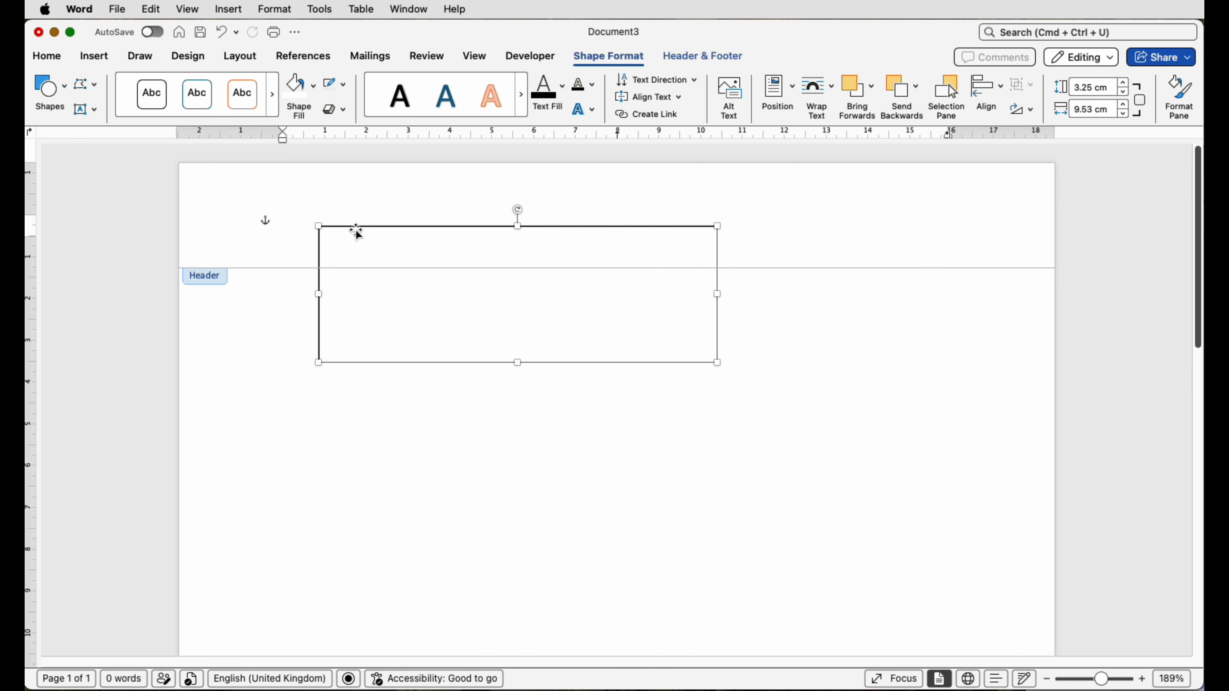
{"action": "left_click", "coordinate": [395, 258]}
{"action": "double_click", "coordinate": [473, 192]}
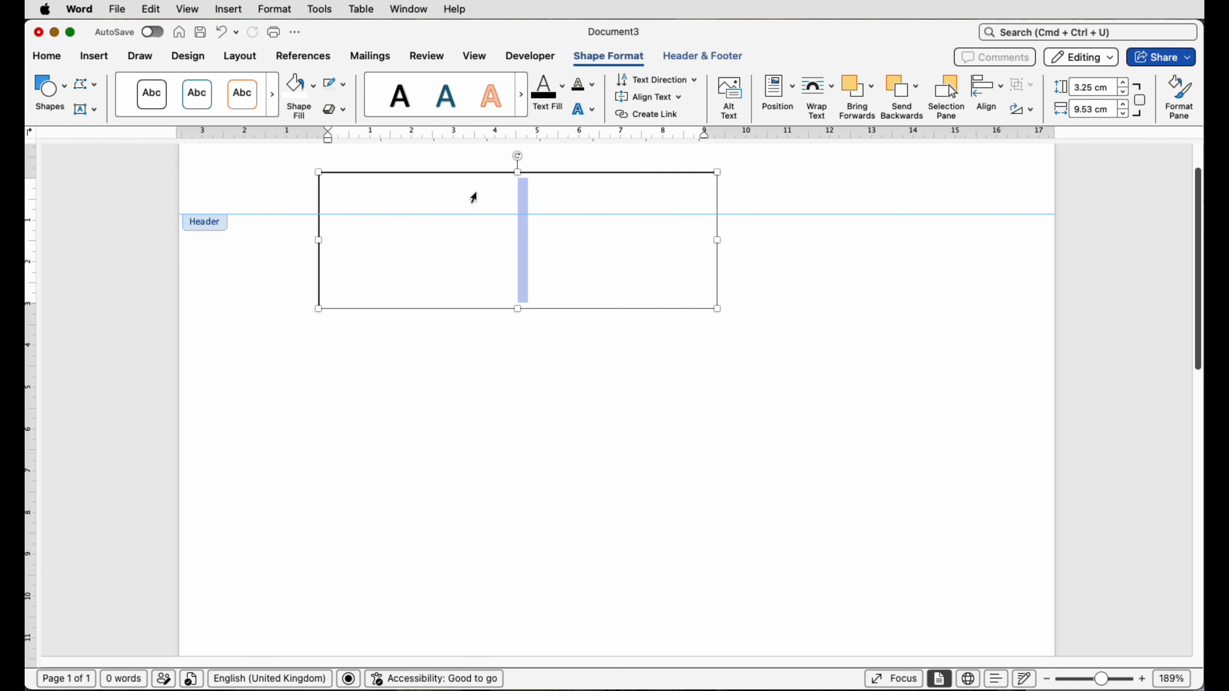
{"action": "left_click", "coordinate": [526, 189]}
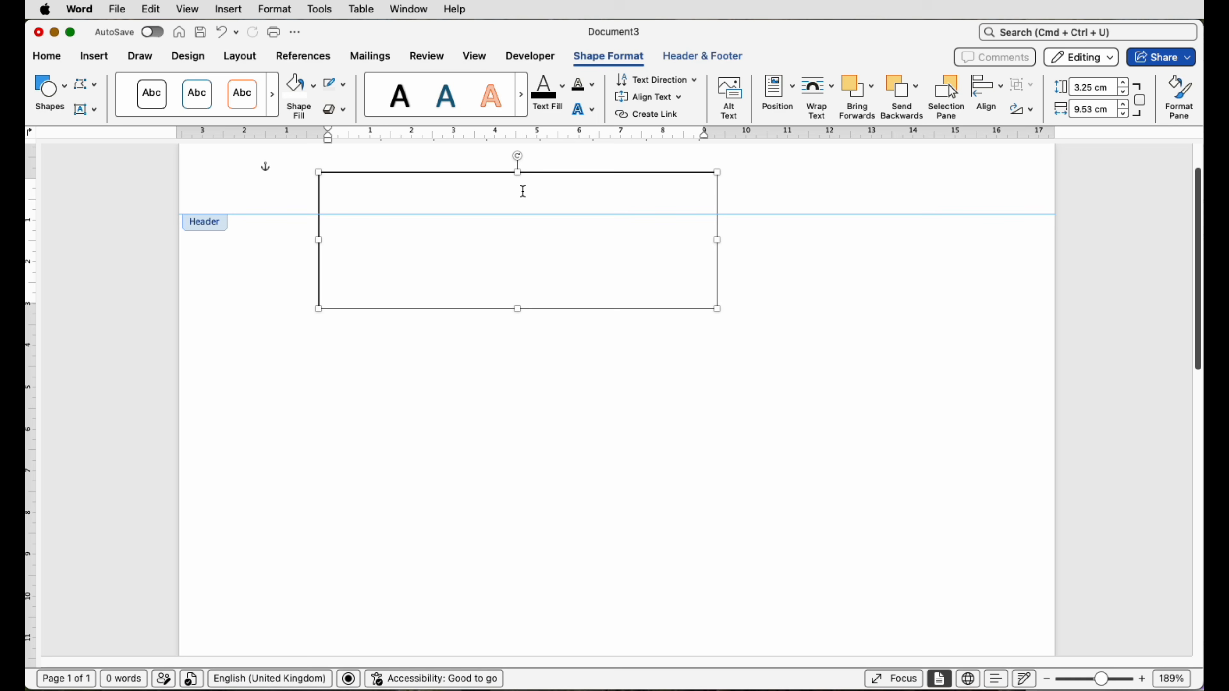
{"action": "scroll", "coordinate": [520, 191], "scroll_direction": "down", "scroll_amount": 1}
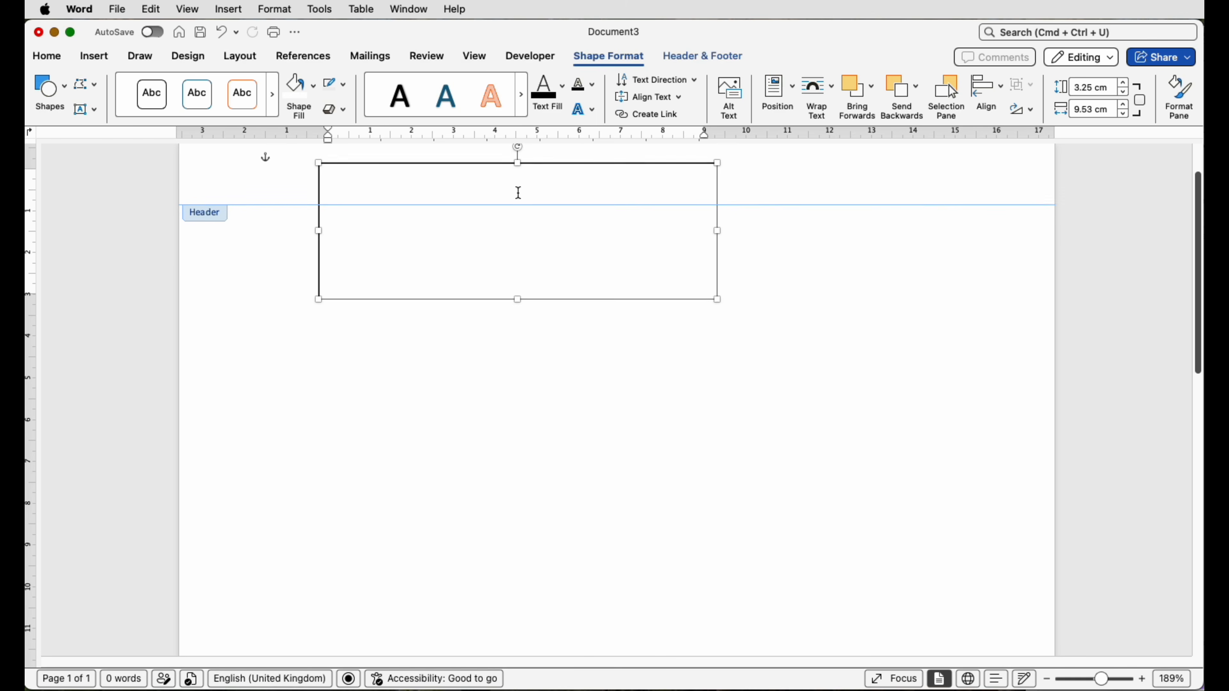
{"action": "scroll", "coordinate": [518, 192], "scroll_direction": "down", "scroll_amount": 3}
{"action": "scroll", "coordinate": [518, 193], "scroll_direction": "up", "scroll_amount": 6}
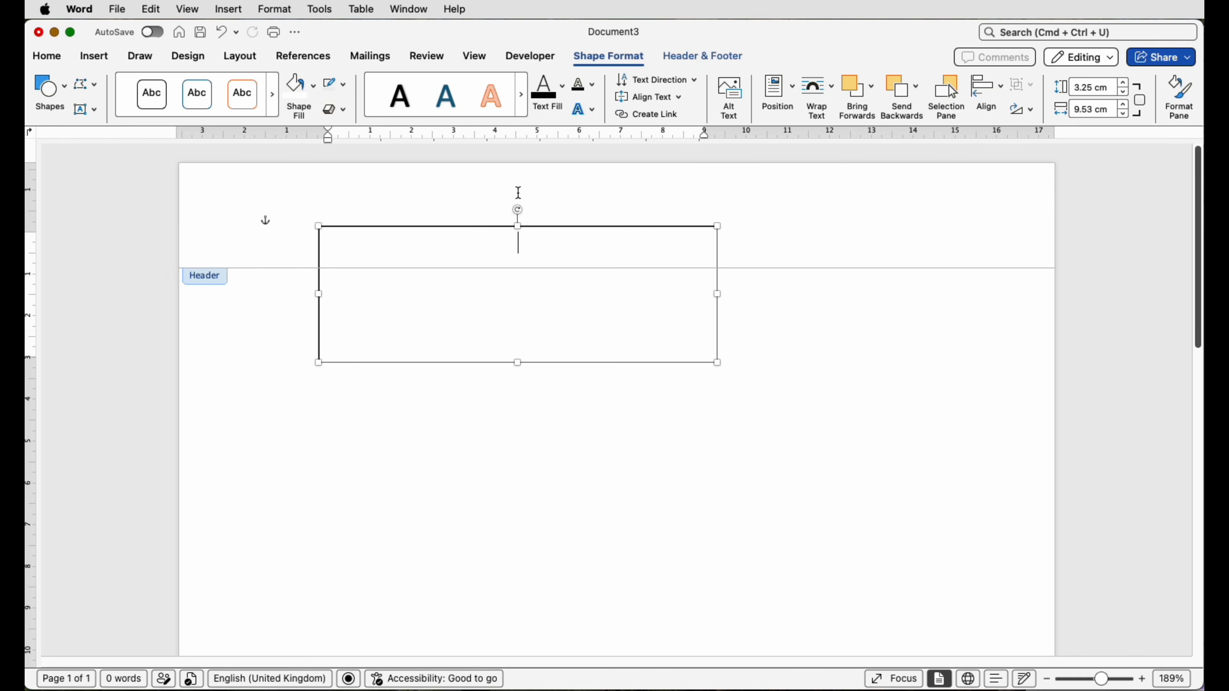
{"action": "key", "text": "Return"}
{"action": "type", "text": "Company Name"}
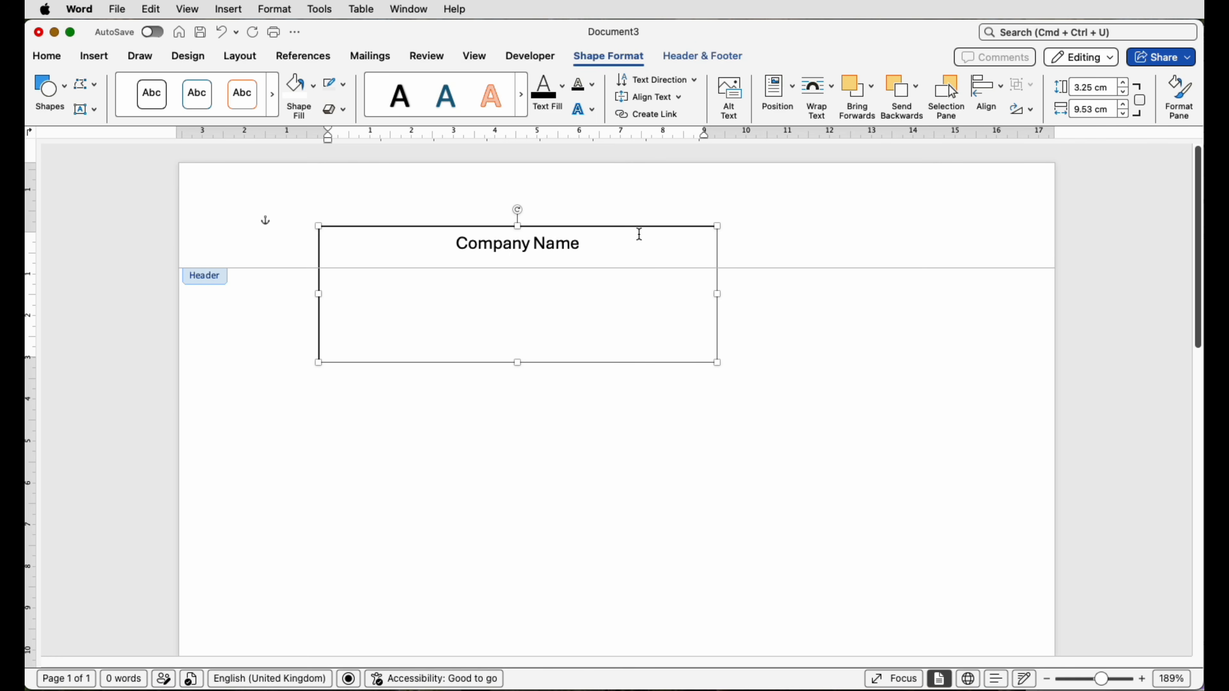
- Add "Address Line 1", "Address Line 2", "Anytown" and a postcode on separate lines below the company name
{"action": "key", "text": "Return"}
{"action": "type", "text": "Address Line 1"}
{"action": "key", "text": "Return"}
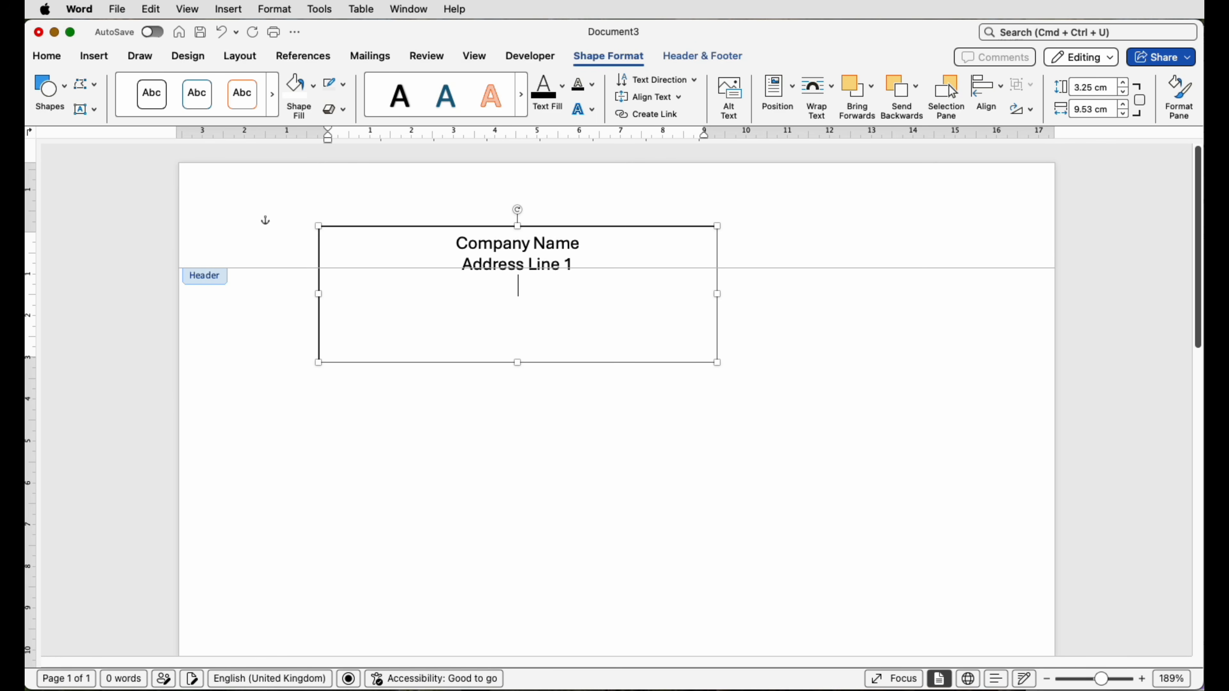
{"action": "type", "text": "Address Line 2"}
{"action": "key", "text": "Return"}
{"action": "type", "text": "Anytown"}
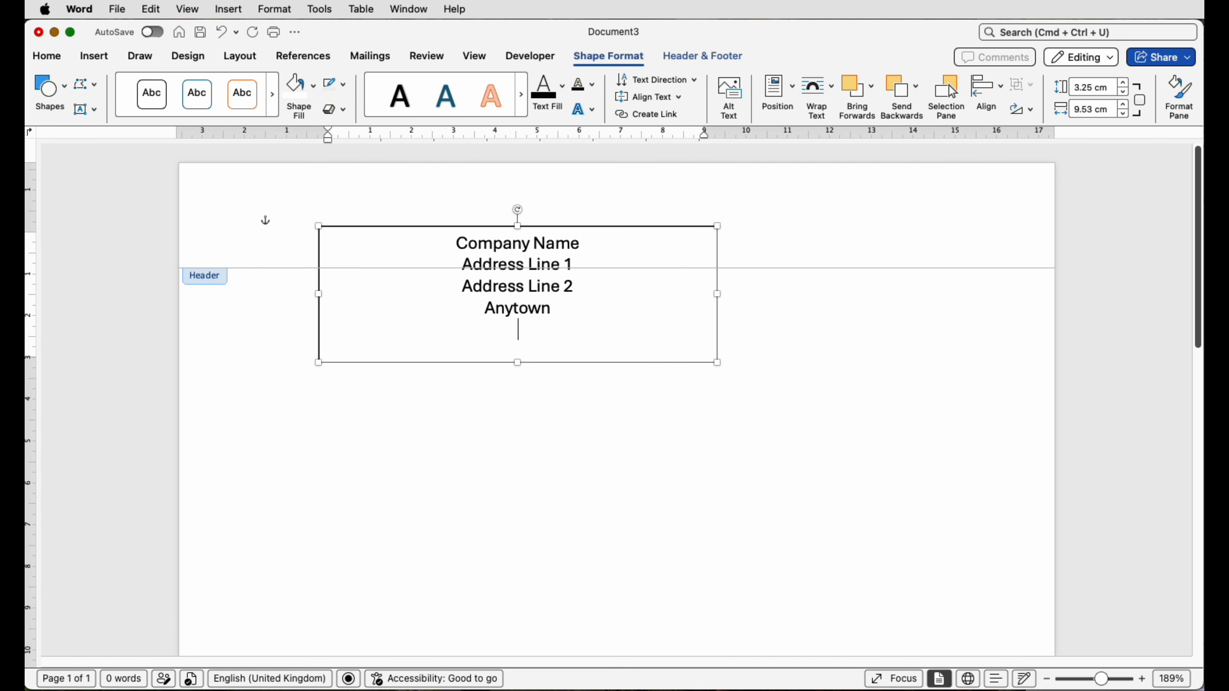
{"action": "key", "text": "Return"}
{"action": "type", "text": "BG45 3NB"}
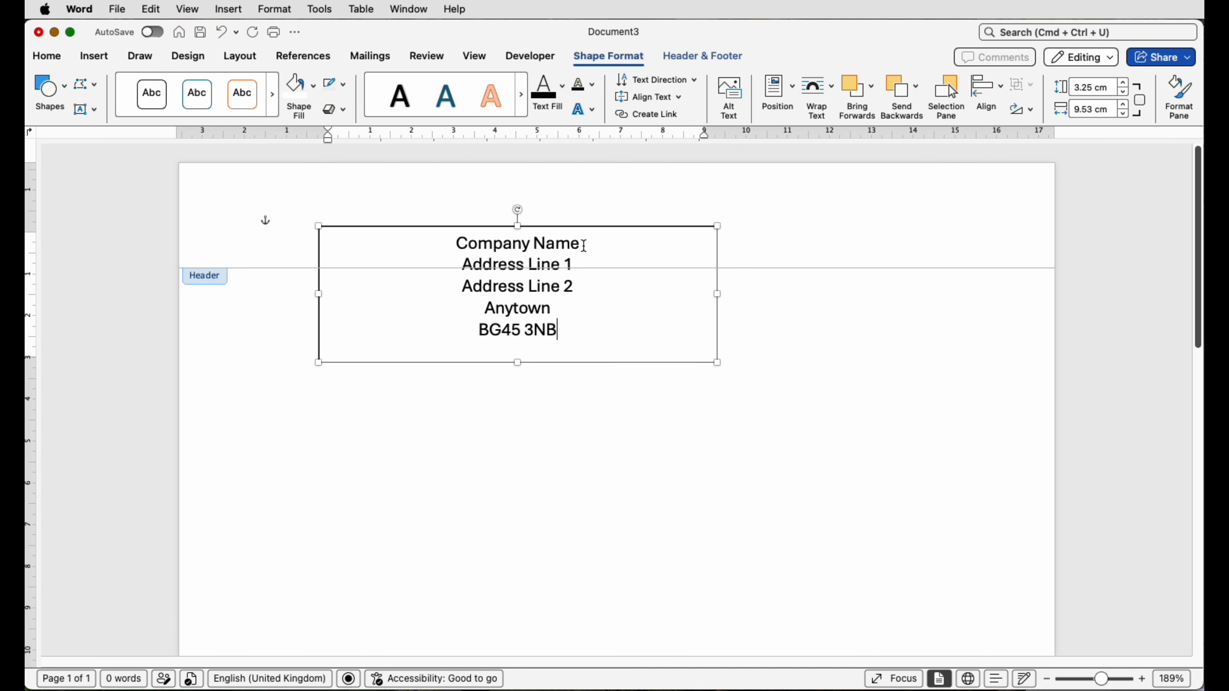
- Set the font colour of the "Company Name" line to the first recent colour, a bluish purple
{"action": "left_click_drag", "start_coordinate": [584, 246], "coordinate": [456, 243]}
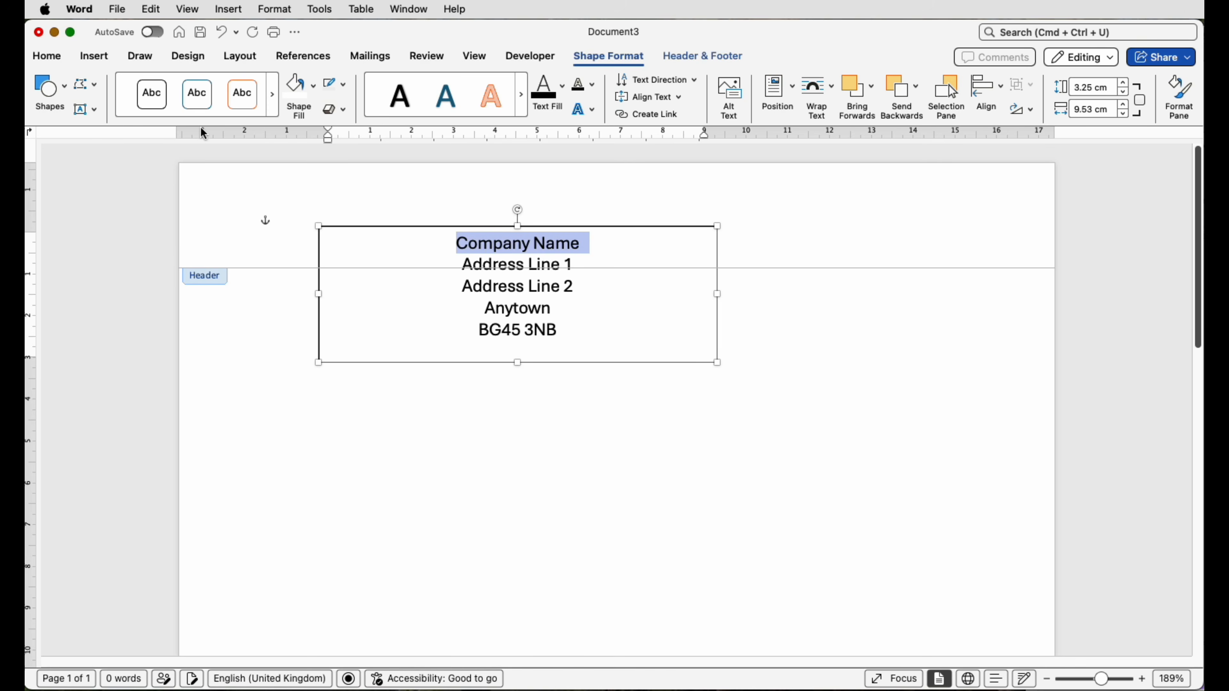
{"action": "left_click", "coordinate": [47, 57]}
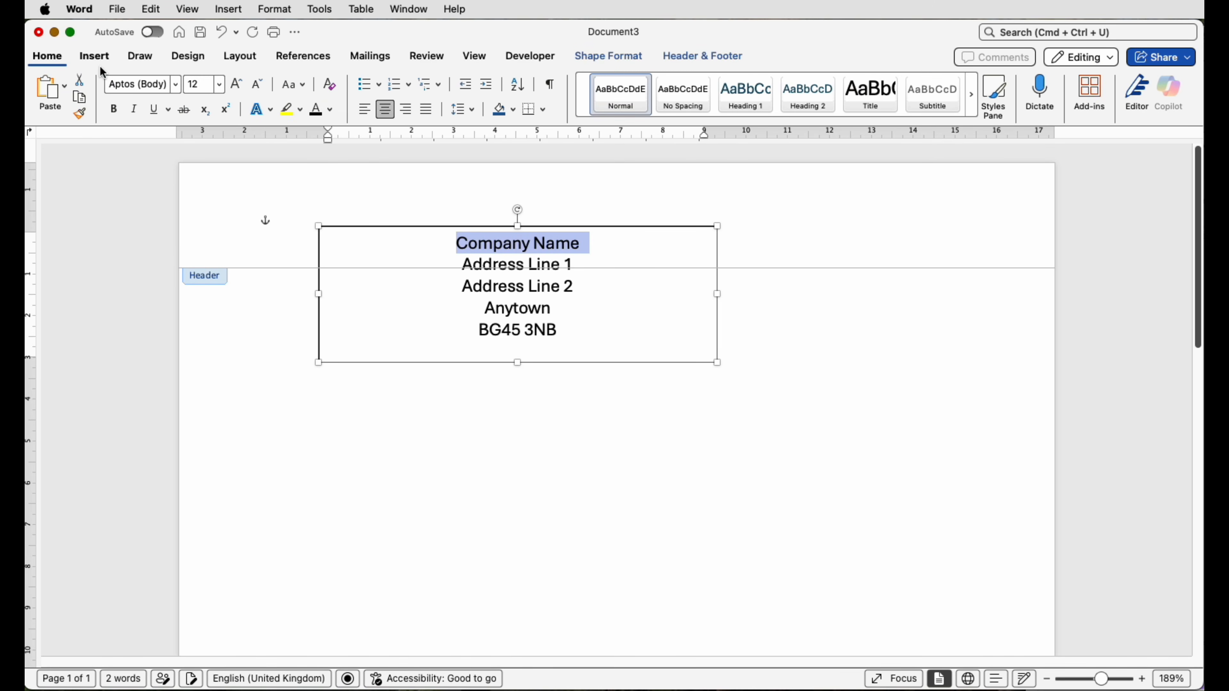
{"action": "left_click", "coordinate": [332, 110]}
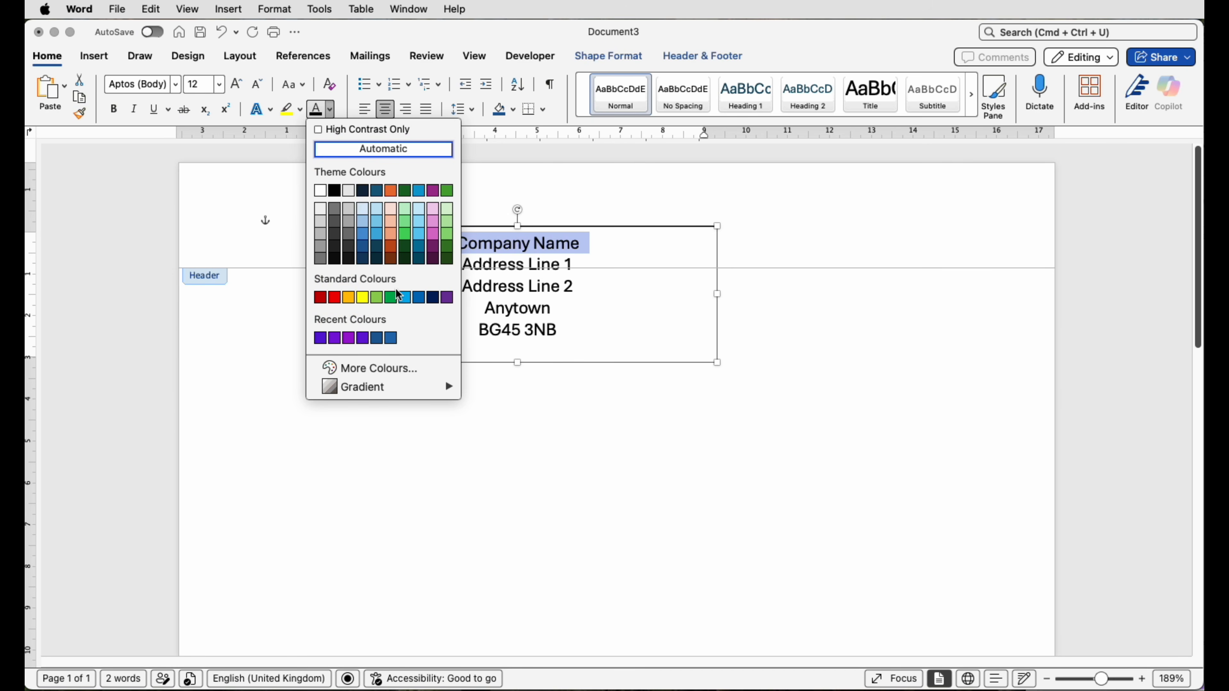
{"action": "left_click", "coordinate": [320, 338]}
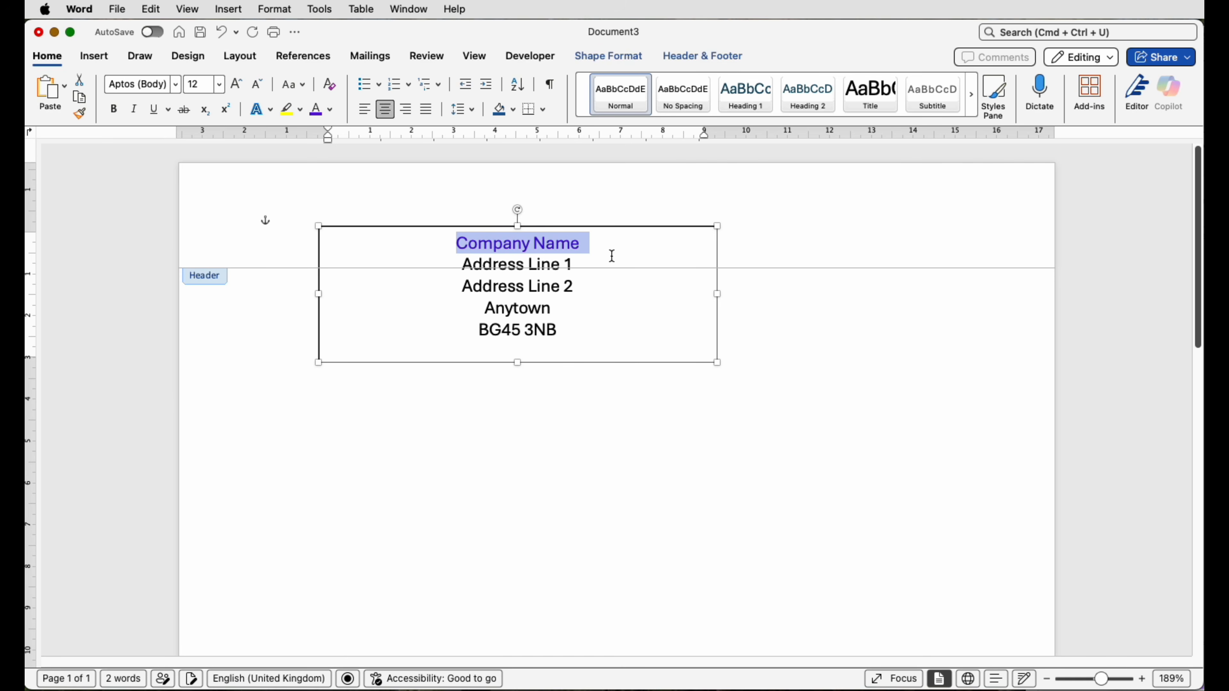
{"action": "left_click", "coordinate": [598, 327]}
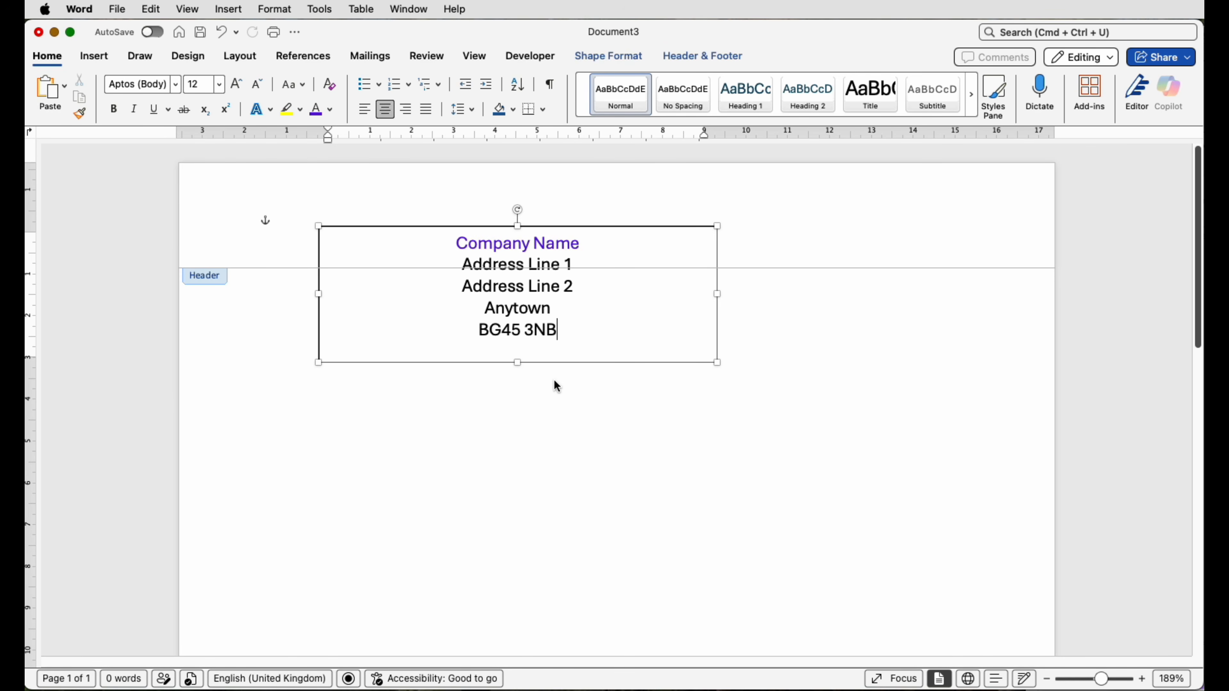
- Left-align all the text in the header text box
{"action": "left_click", "coordinate": [565, 209]}
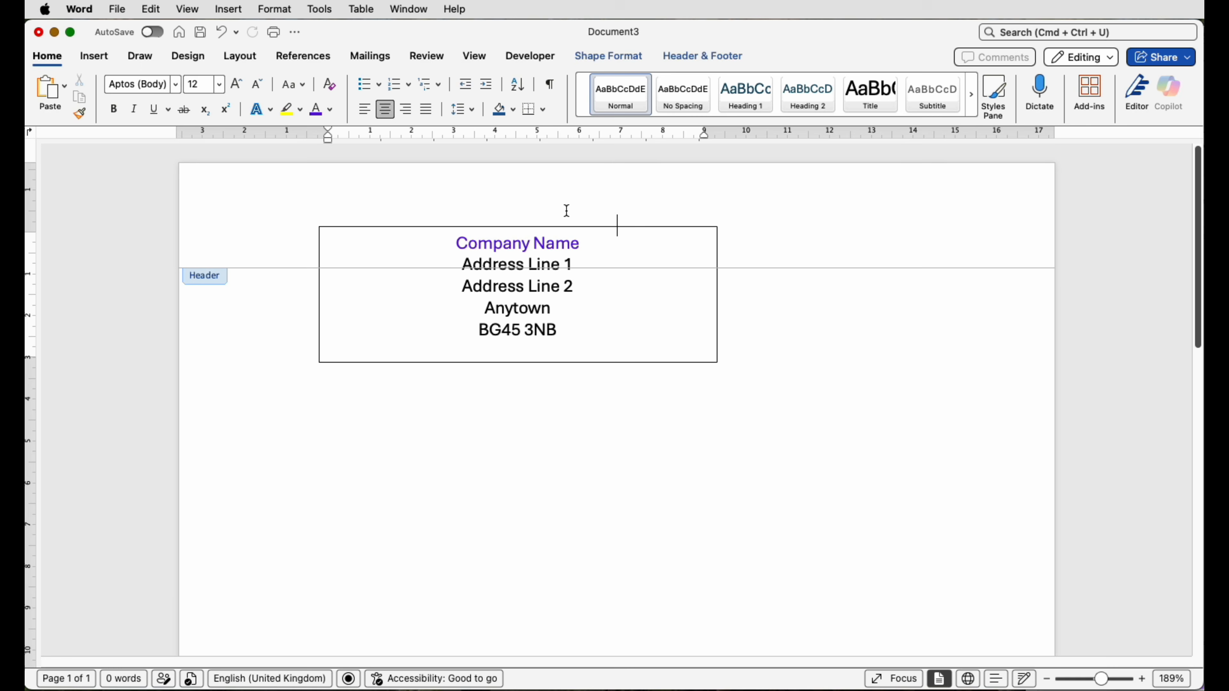
{"action": "left_click", "coordinate": [549, 240]}
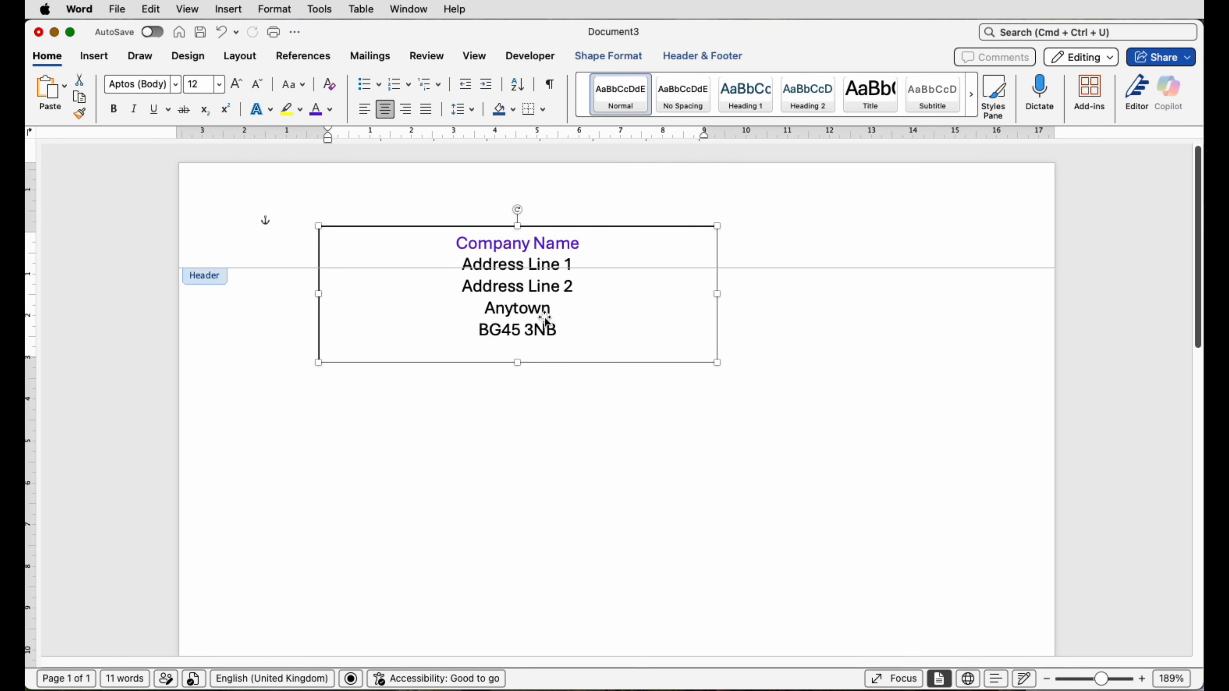
{"action": "left_click", "coordinate": [367, 117]}
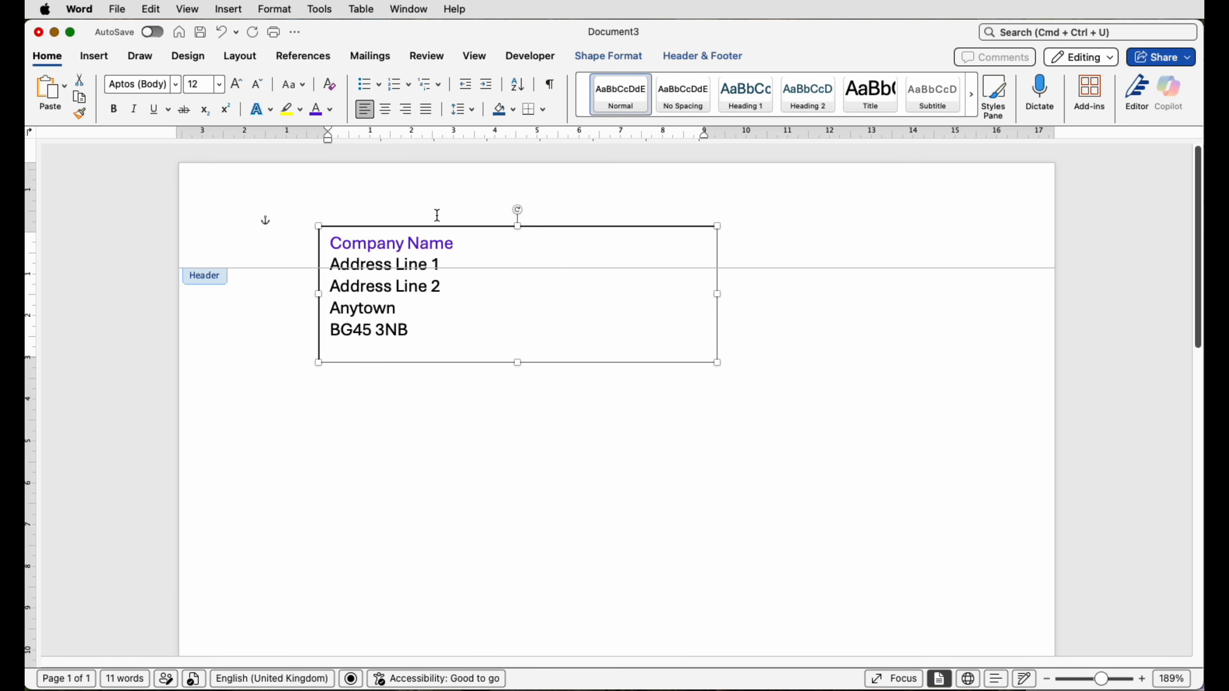
- Narrow the text box to about 3.81 cm around its text and move it slightly up and to the right
{"action": "left_click_drag", "start_coordinate": [720, 297], "coordinate": [474, 286]}
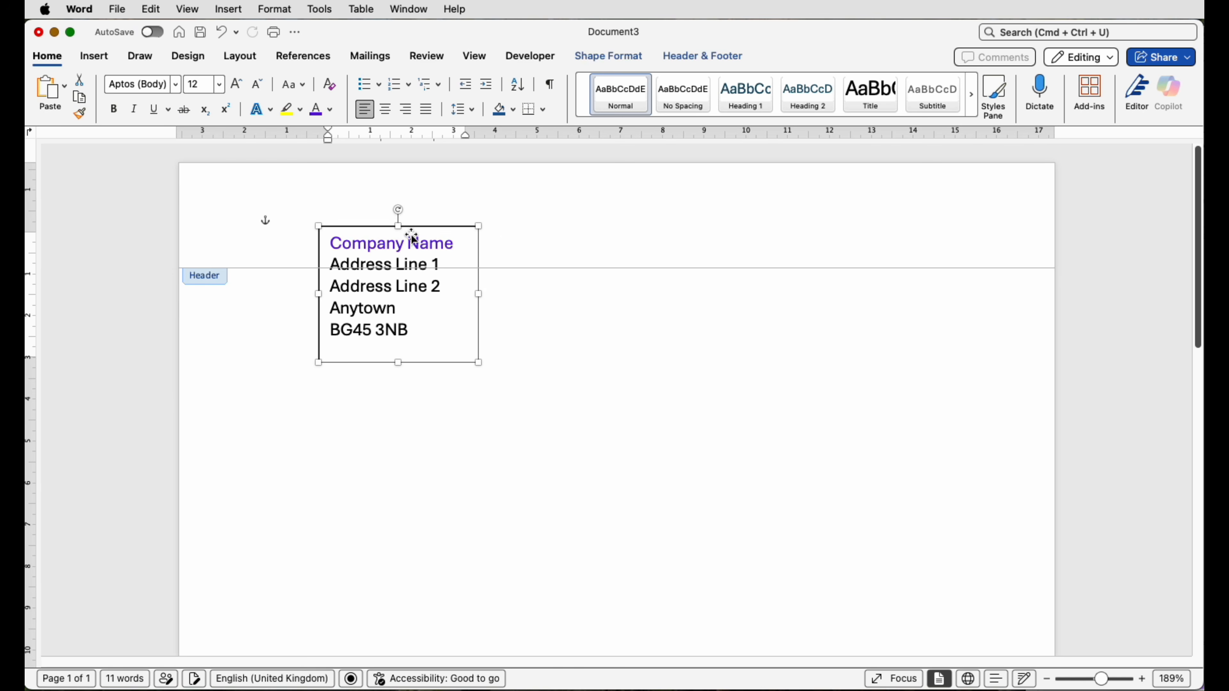
{"action": "left_click_drag", "start_coordinate": [411, 239], "coordinate": [484, 232]}
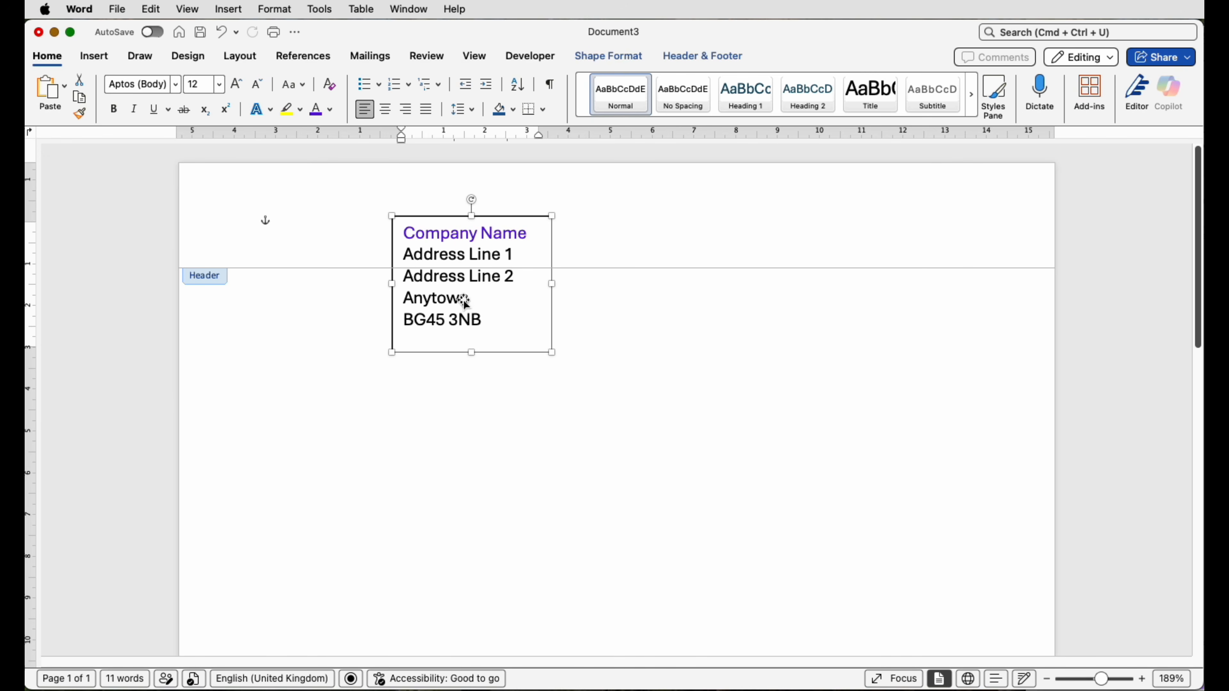
{"action": "left_click", "coordinate": [629, 236]}
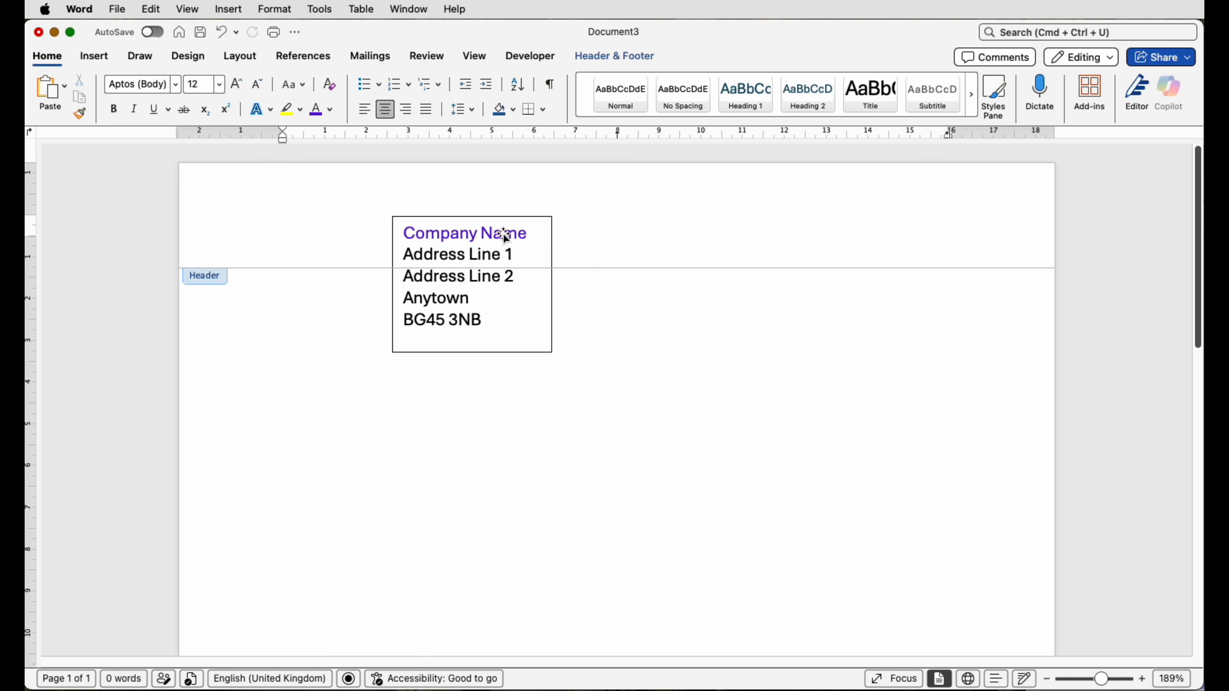
- Remove the outline from the address text box
{"action": "left_click", "coordinate": [510, 216]}
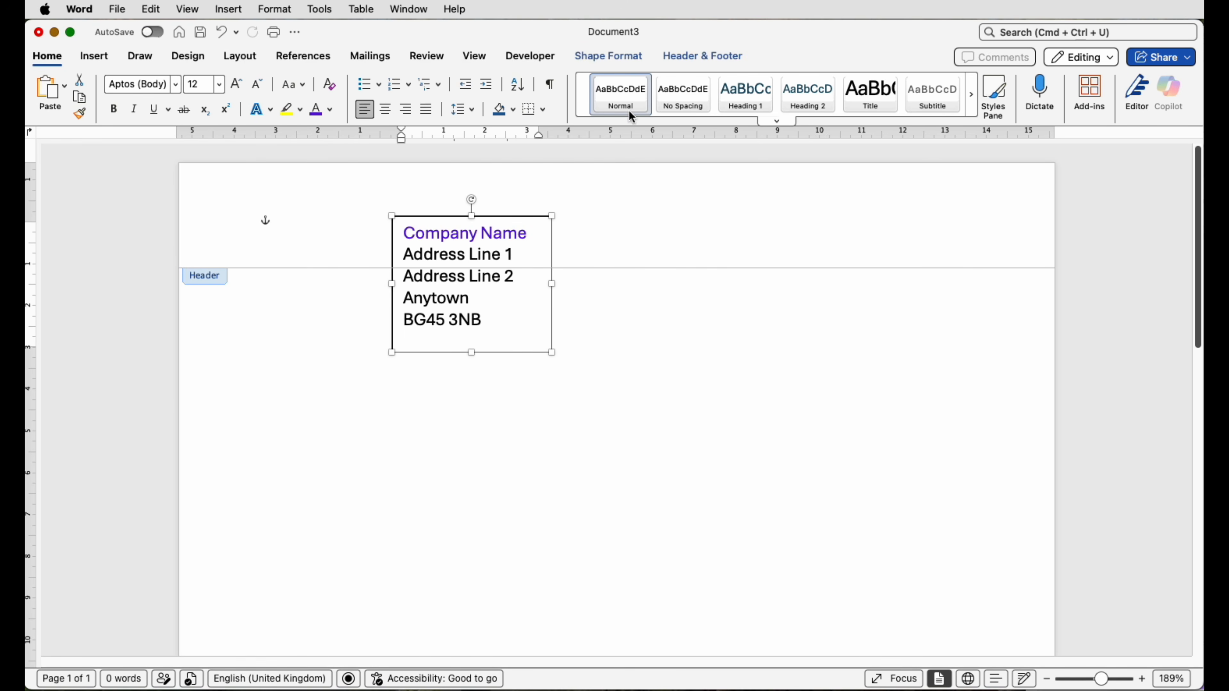
{"action": "left_click", "coordinate": [624, 59]}
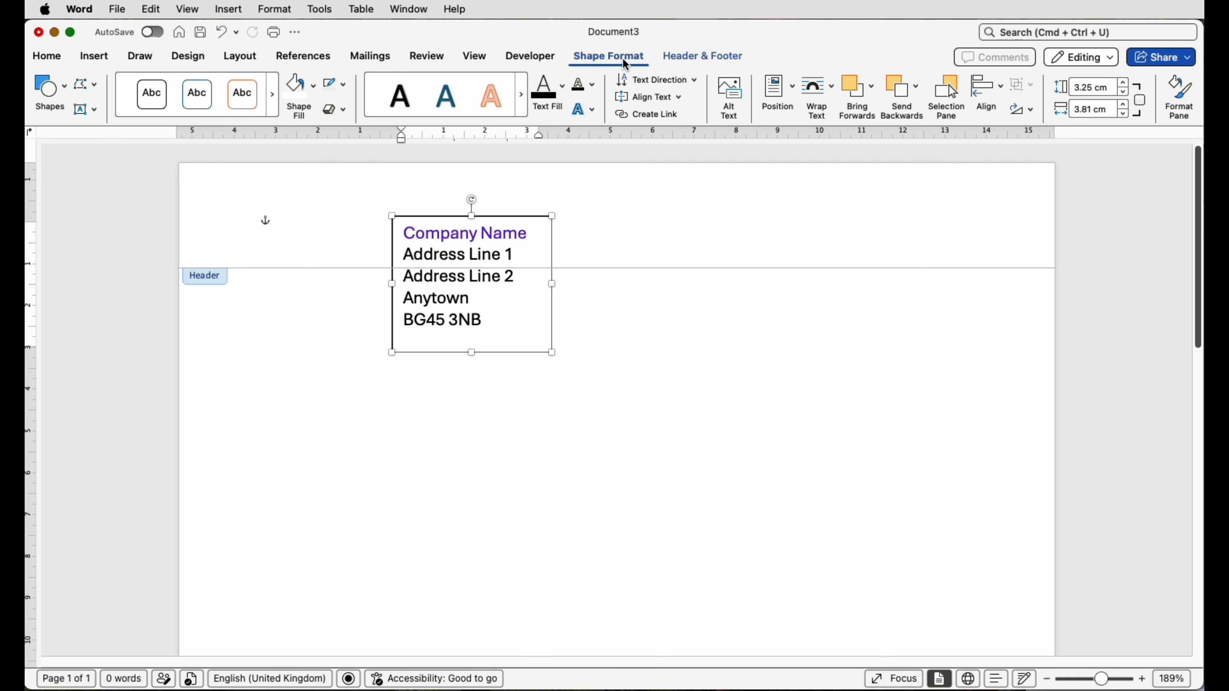
{"action": "left_click", "coordinate": [343, 86]}
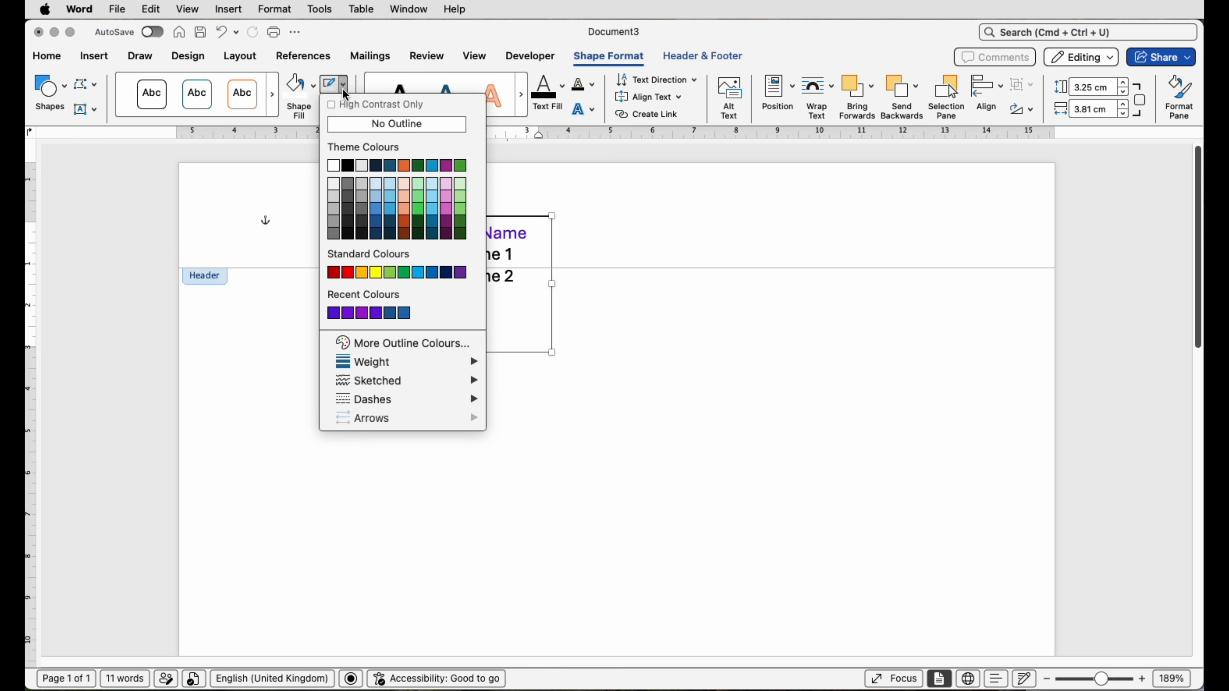
{"action": "left_click", "coordinate": [364, 125]}
{"action": "left_click", "coordinate": [591, 222]}
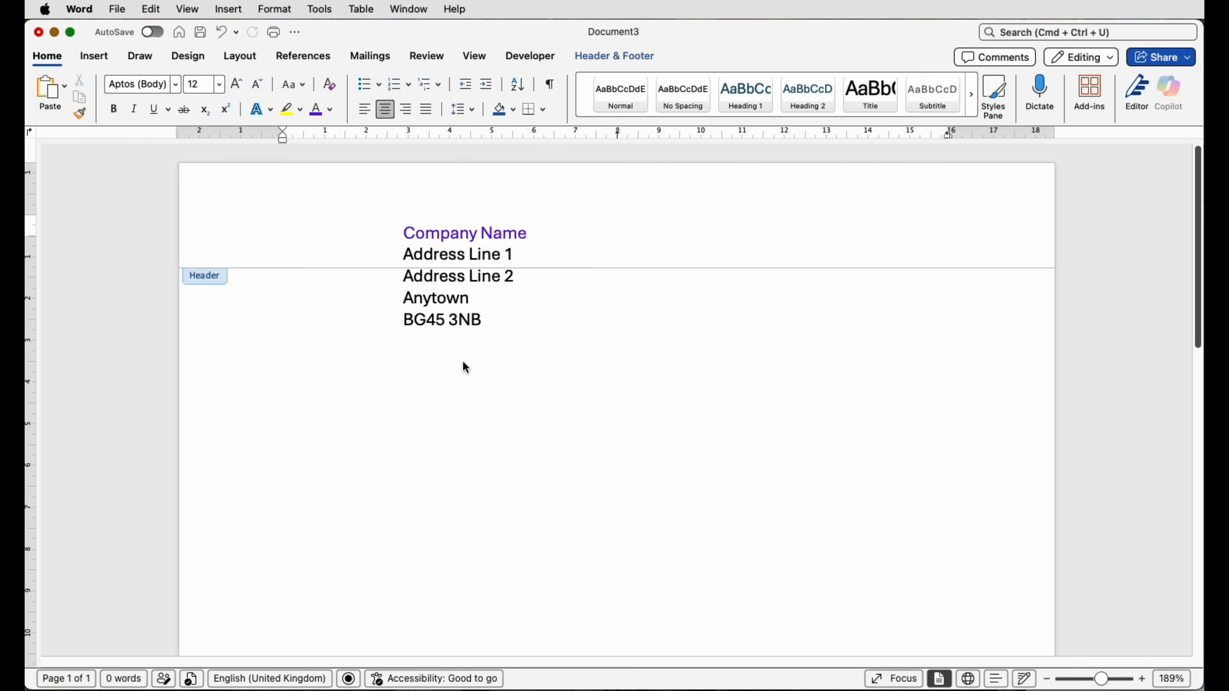
- Duplicate the address text box and place the copy level with the original on its right side
{"action": "left_click", "coordinate": [461, 249]}
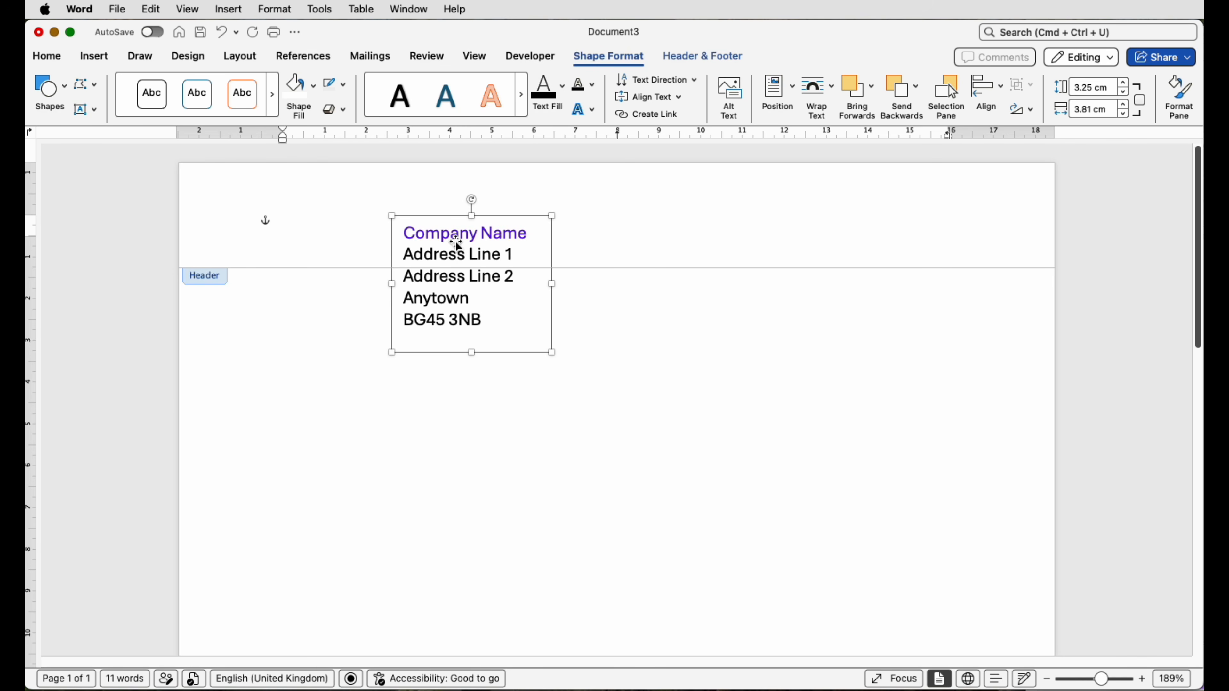
{"action": "left_click_drag", "start_coordinate": [457, 245], "coordinate": [686, 247]}
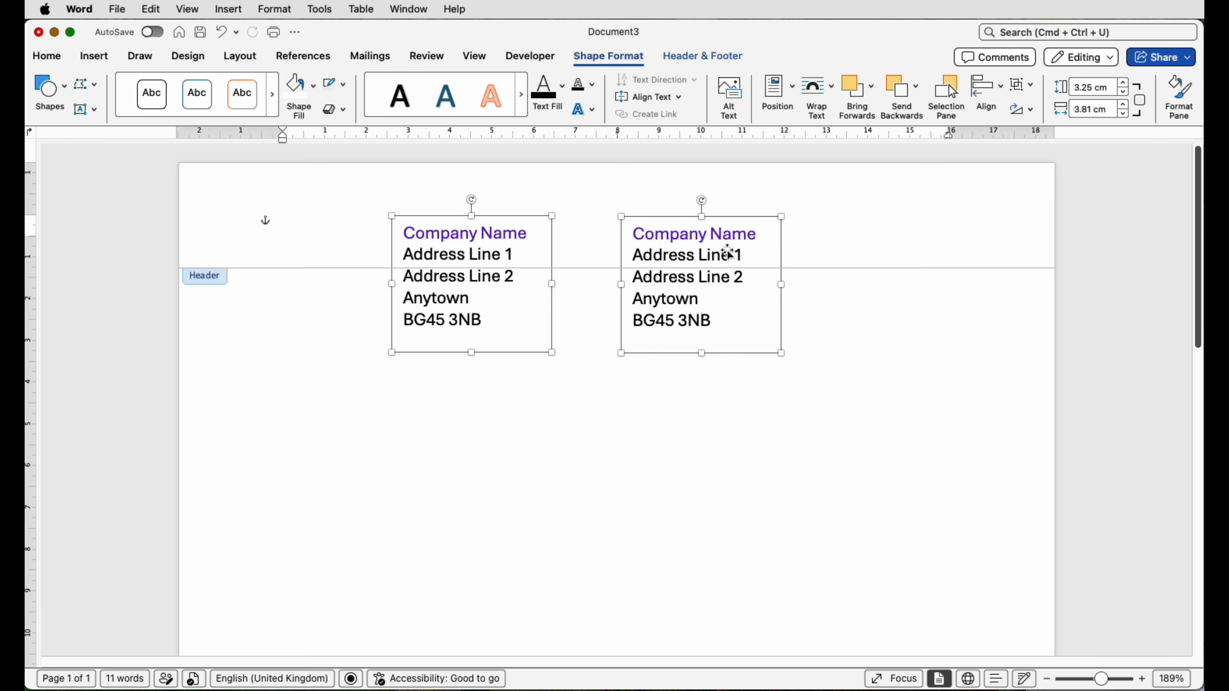
{"action": "left_click", "coordinate": [813, 247]}
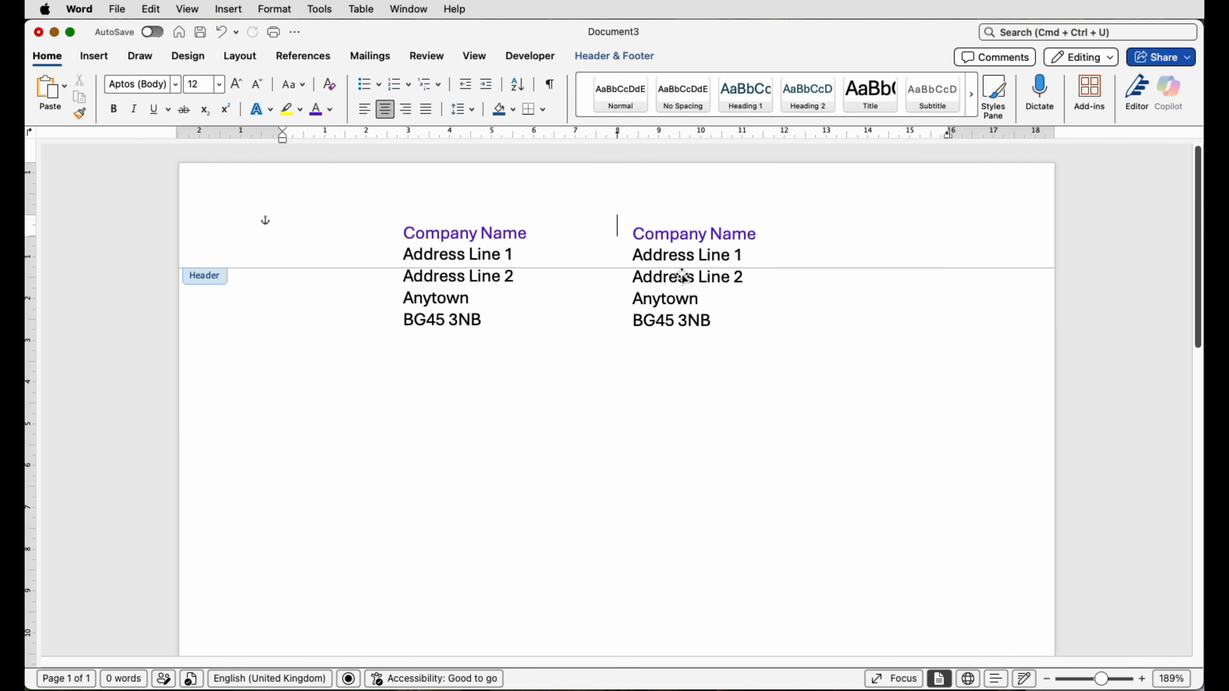
- Replace all the text in the duplicated text box with the pasted company phone number
{"action": "left_click", "coordinate": [686, 298]}
{"action": "left_click", "coordinate": [716, 320]}
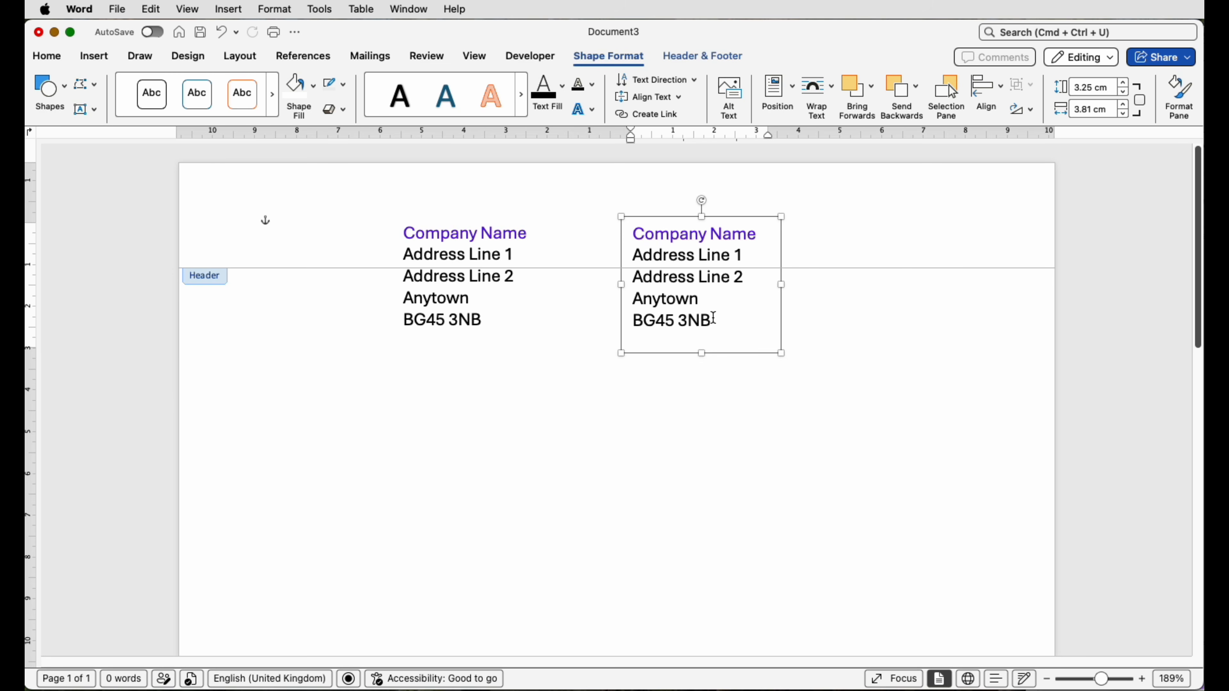
{"action": "left_click_drag", "start_coordinate": [713, 319], "coordinate": [656, 241]}
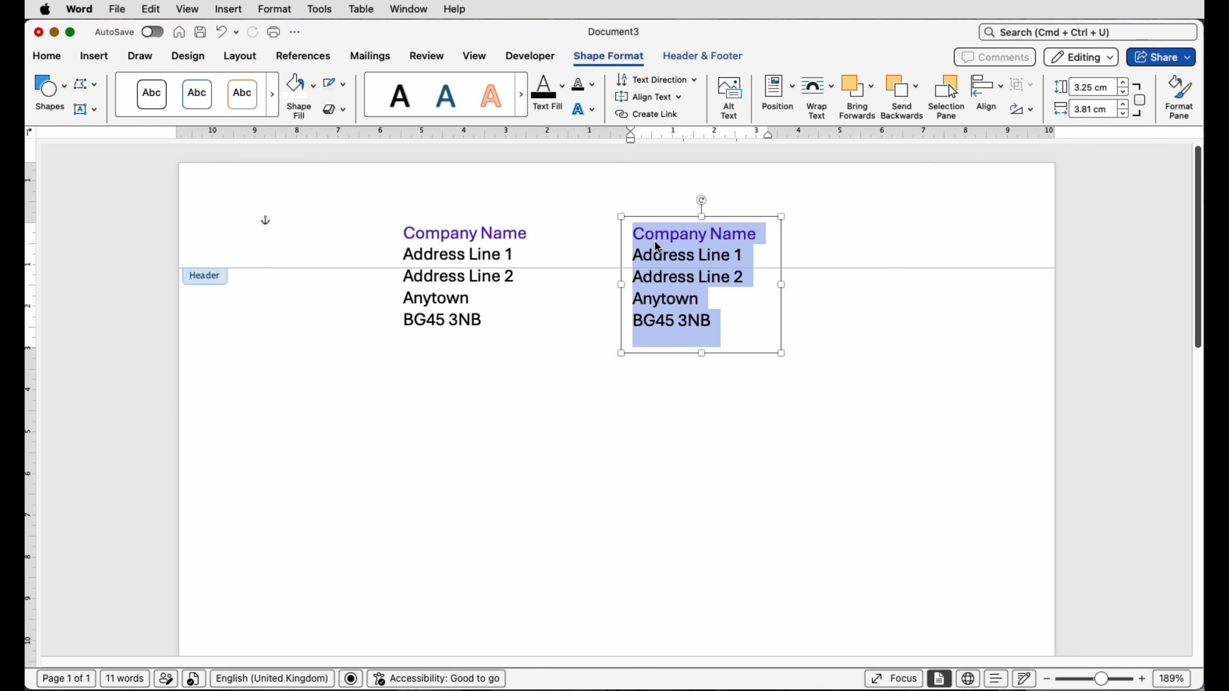
{"action": "key", "text": "super+v"}
- Set the phone number's font colour to Automatic
{"action": "left_click_drag", "start_coordinate": [750, 234], "coordinate": [655, 232]}
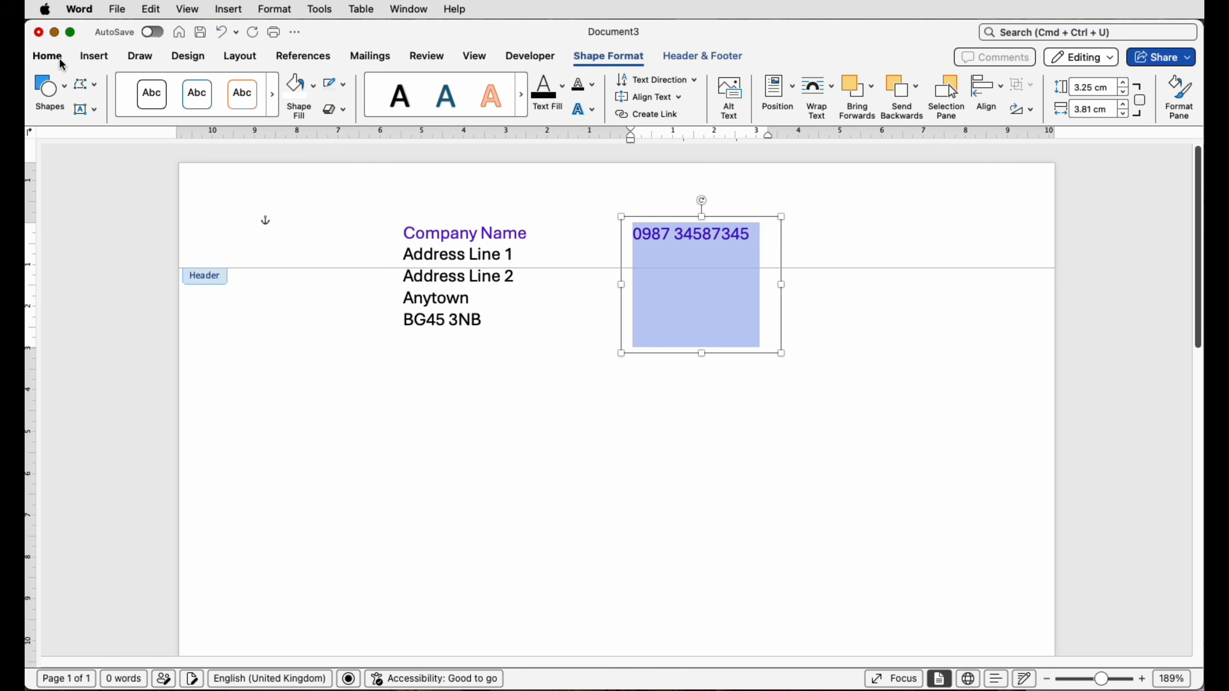
{"action": "left_click", "coordinate": [47, 56]}
{"action": "left_click", "coordinate": [330, 110]}
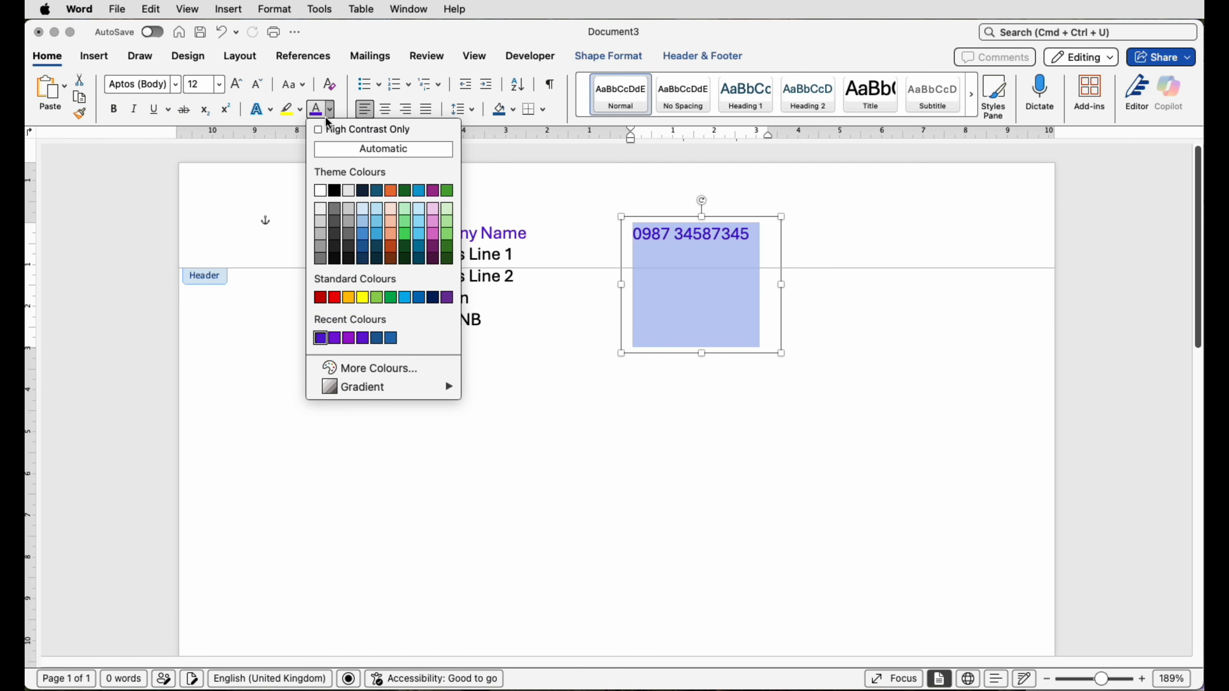
{"action": "left_click", "coordinate": [328, 151]}
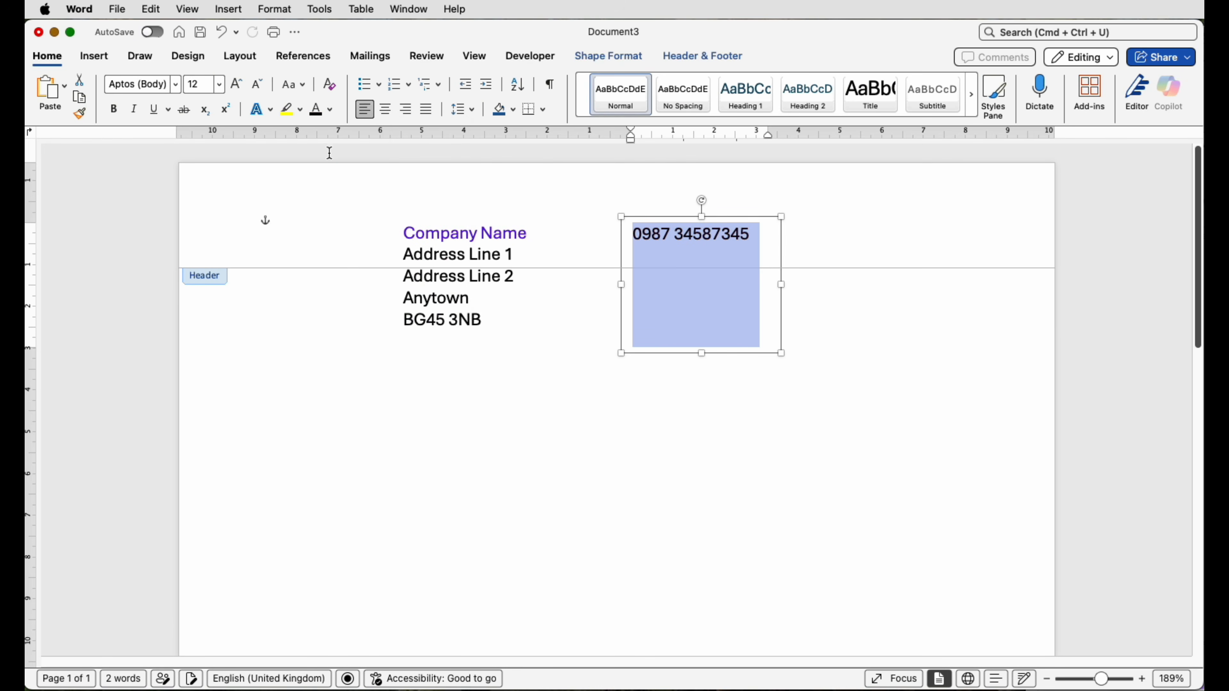
- Shorten the phone number text box to the height of its single line and place a duplicate directly beneath it
{"action": "left_click_drag", "start_coordinate": [701, 353], "coordinate": [693, 255]}
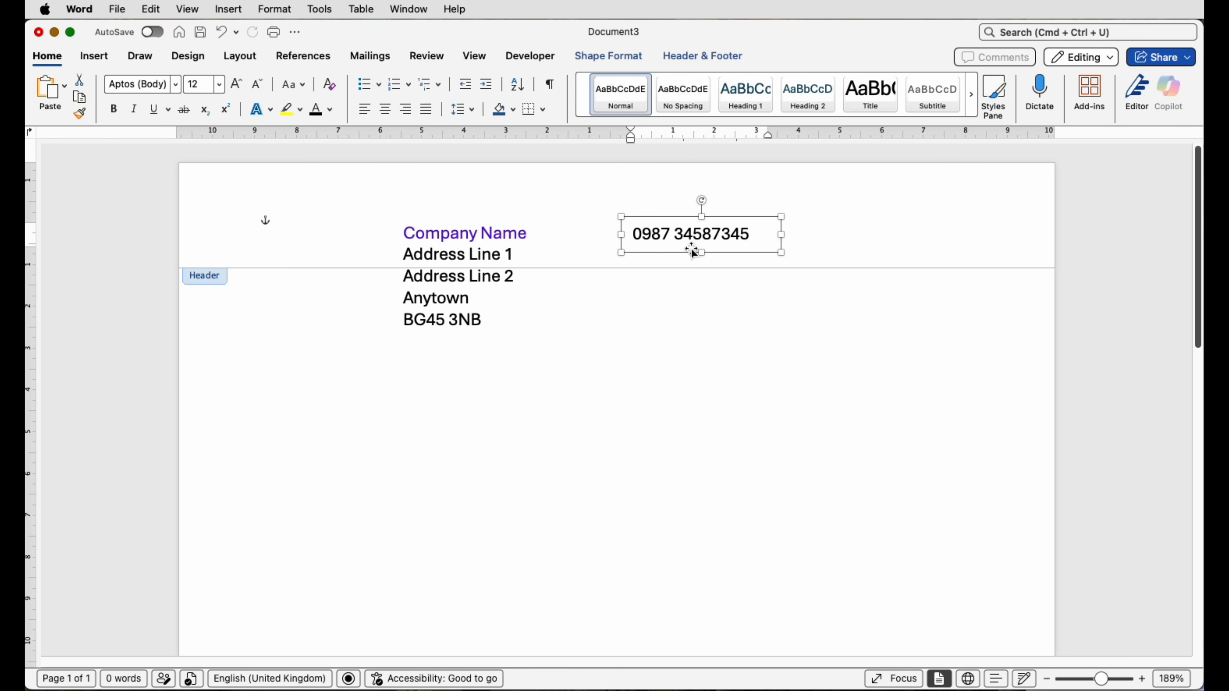
{"action": "left_click_drag", "start_coordinate": [702, 252], "coordinate": [700, 352]}
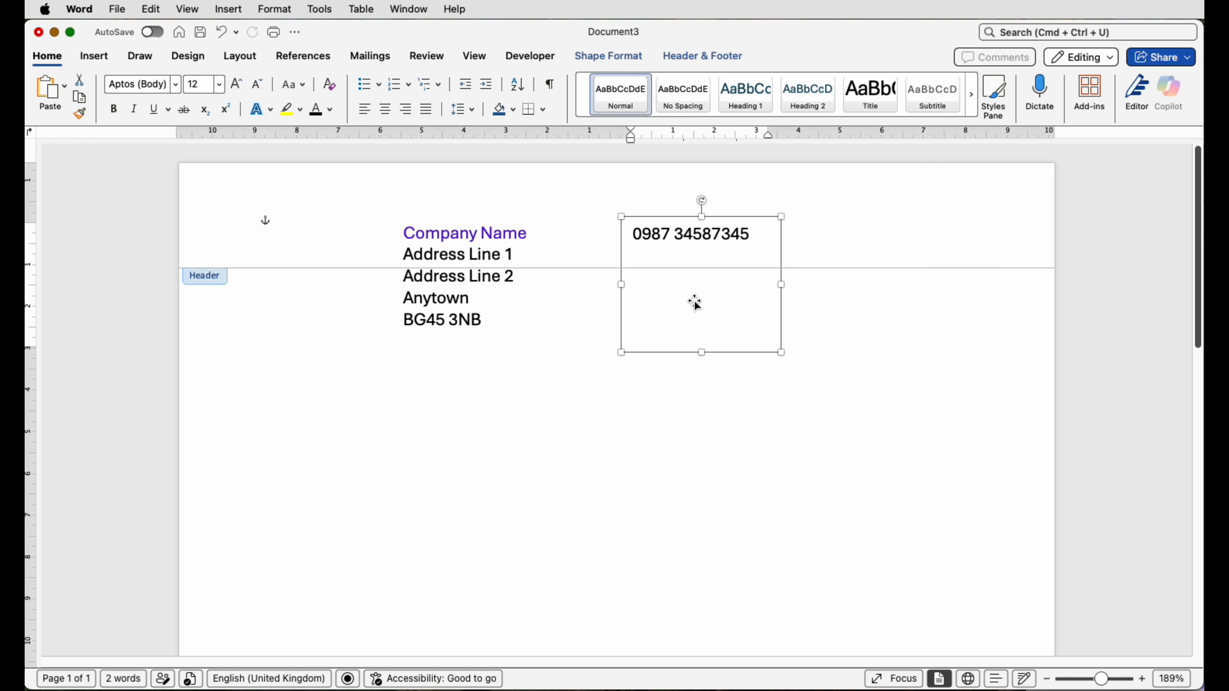
{"action": "left_click_drag", "start_coordinate": [702, 353], "coordinate": [695, 282]}
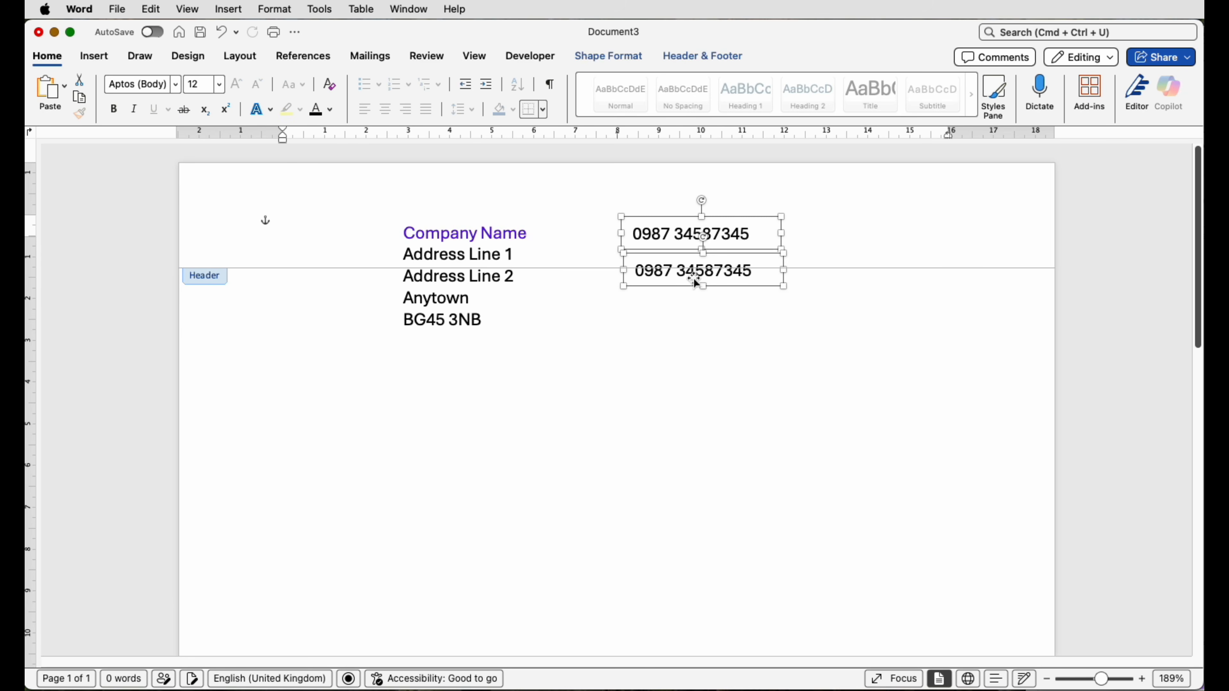
- Replace the phone number in the lower copy with the company's e-mail address, centred in its text box
{"action": "left_click", "coordinate": [801, 245]}
{"action": "left_click", "coordinate": [750, 272]}
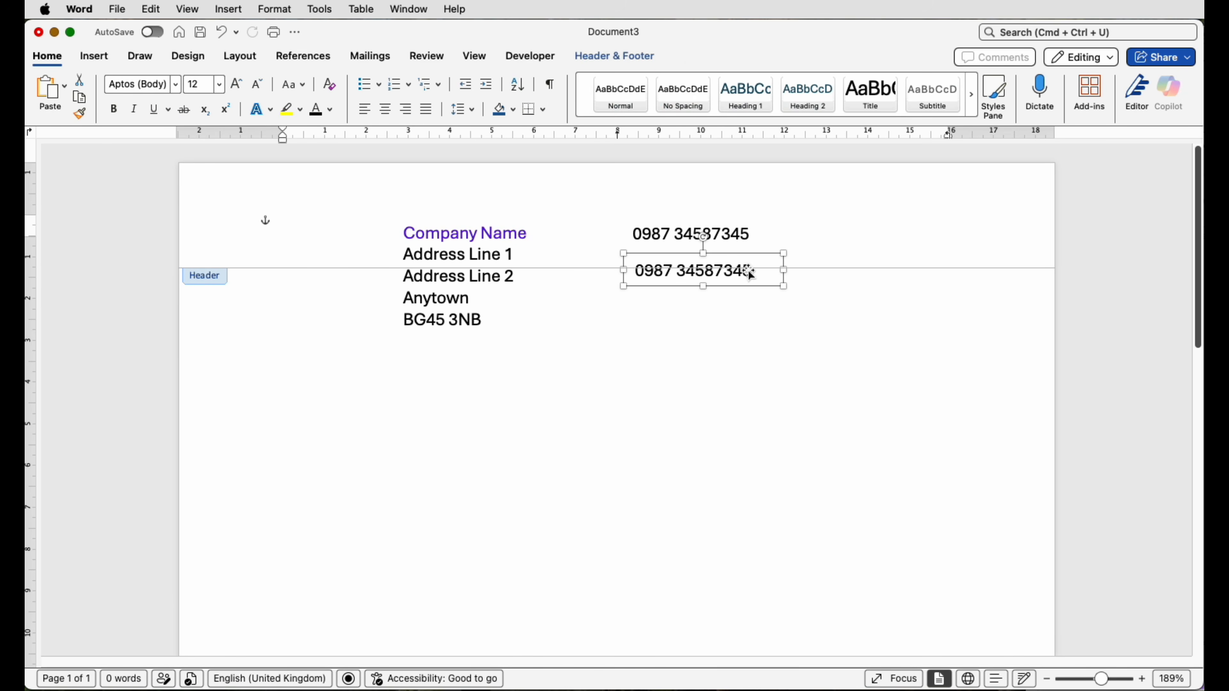
{"action": "left_click_drag", "start_coordinate": [752, 271], "coordinate": [633, 270]}
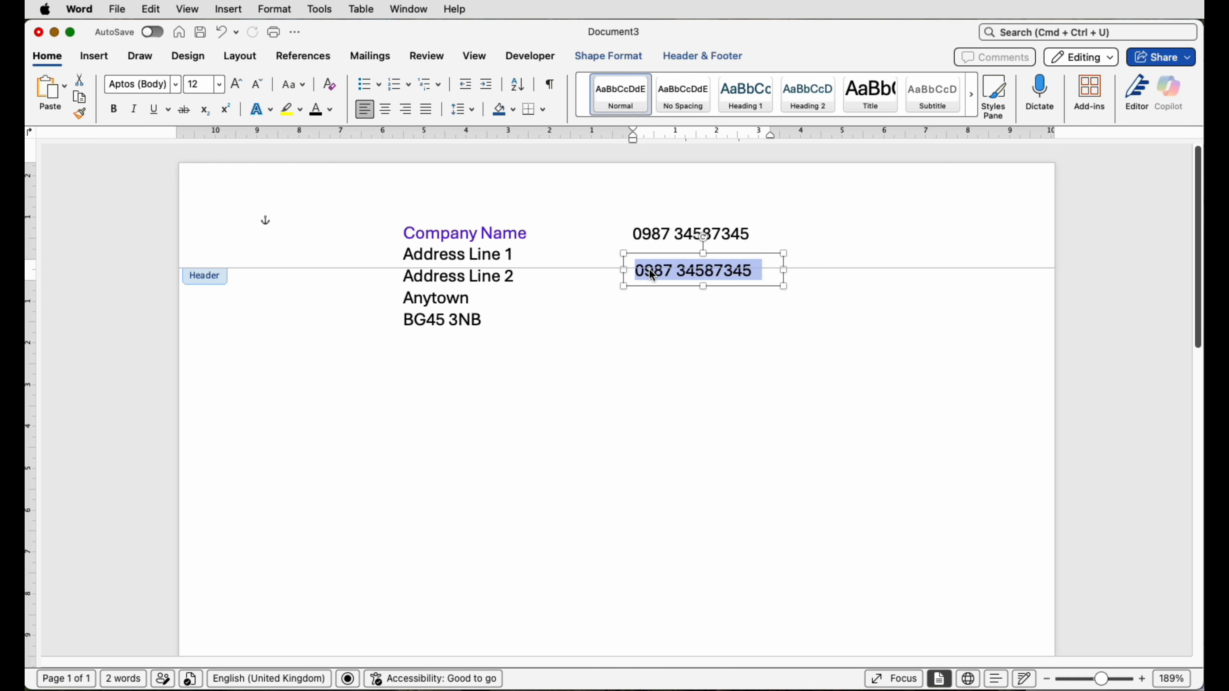
{"action": "key", "text": "super+e"}
{"action": "type", "text": "email@email.com"}
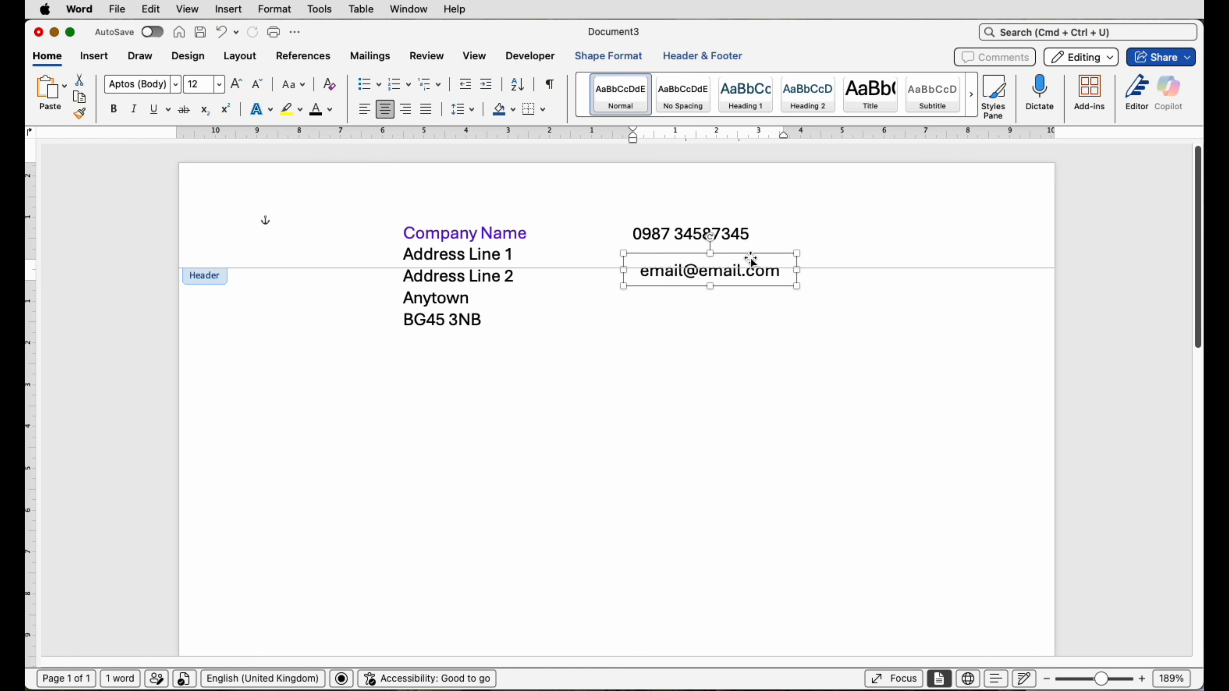
{"action": "left_click_drag", "start_coordinate": [752, 261], "coordinate": [746, 300]}
{"action": "left_click_drag", "start_coordinate": [775, 310], "coordinate": [657, 268]}
{"action": "type", "text": "www.website.com"}
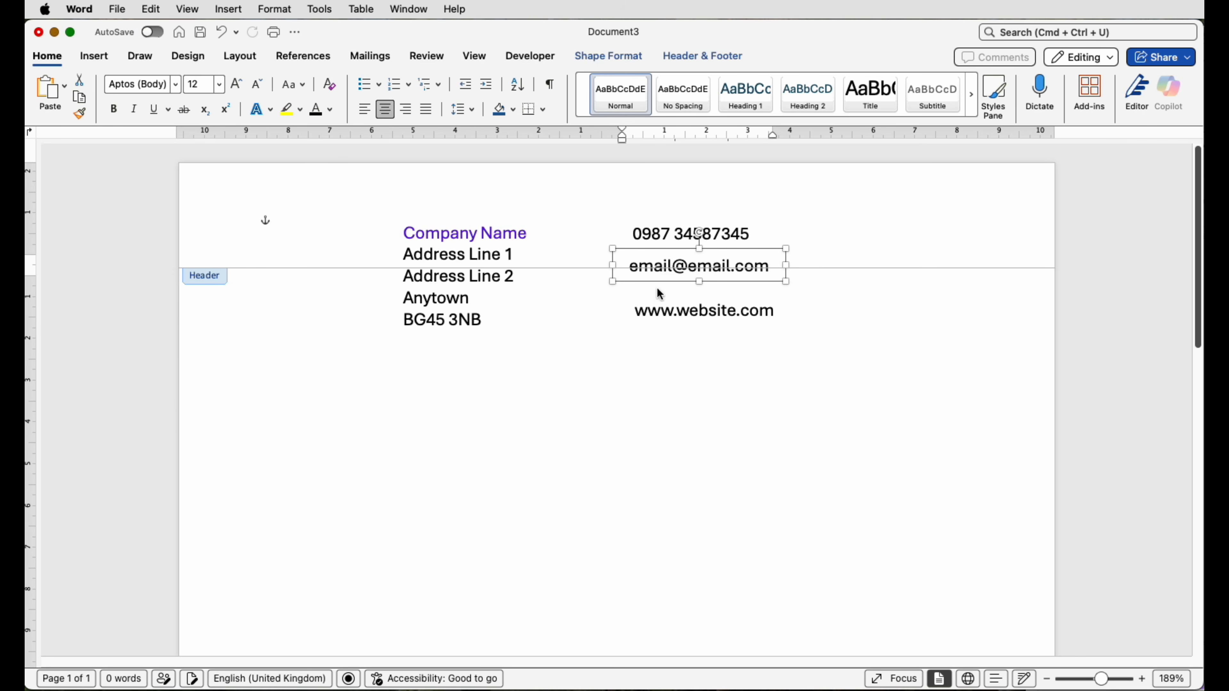
- Select the address, phone, e-mail and website text boxes together and set their shape fill to No Fill
{"action": "left_click", "coordinate": [655, 313]}
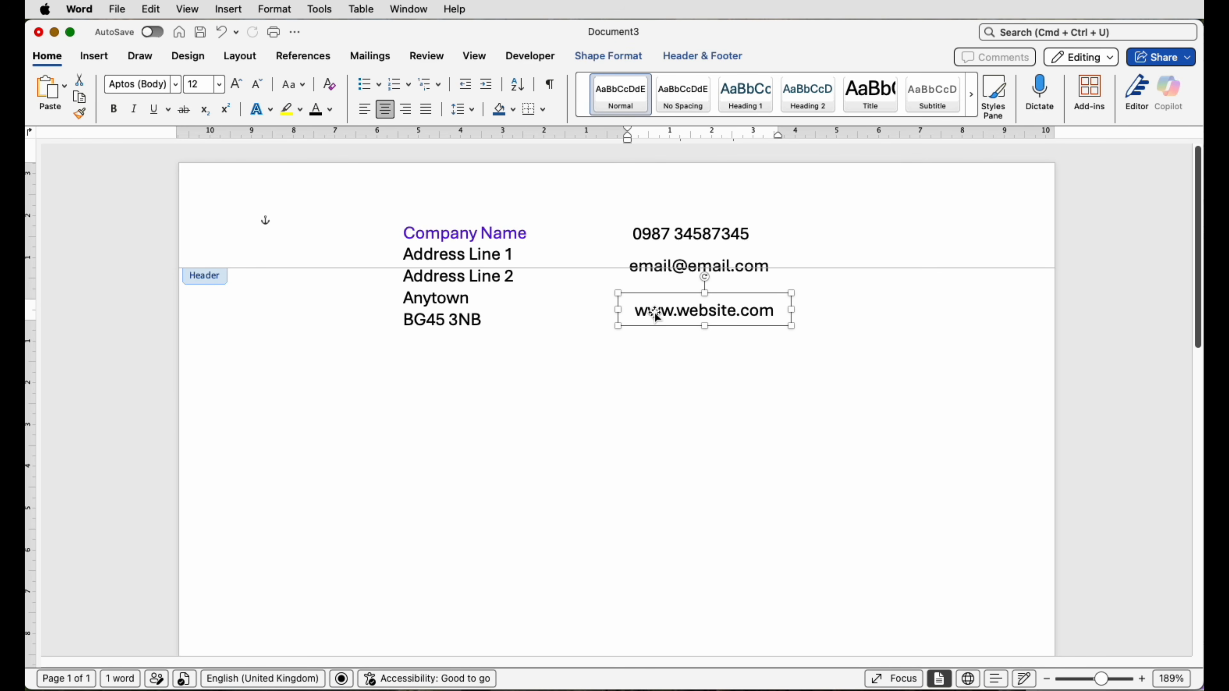
{"action": "left_click", "coordinate": [662, 265], "text": "shift"}
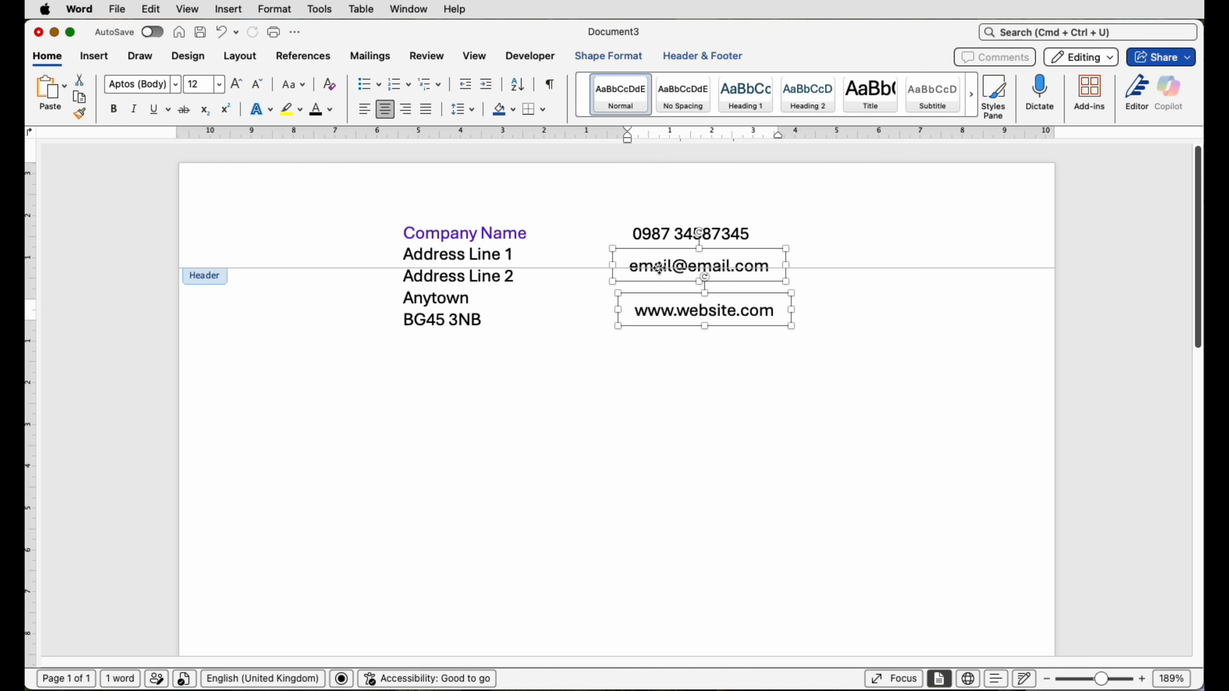
{"action": "left_click", "coordinate": [669, 241], "text": "shift"}
{"action": "left_click", "coordinate": [520, 243], "text": "shift"}
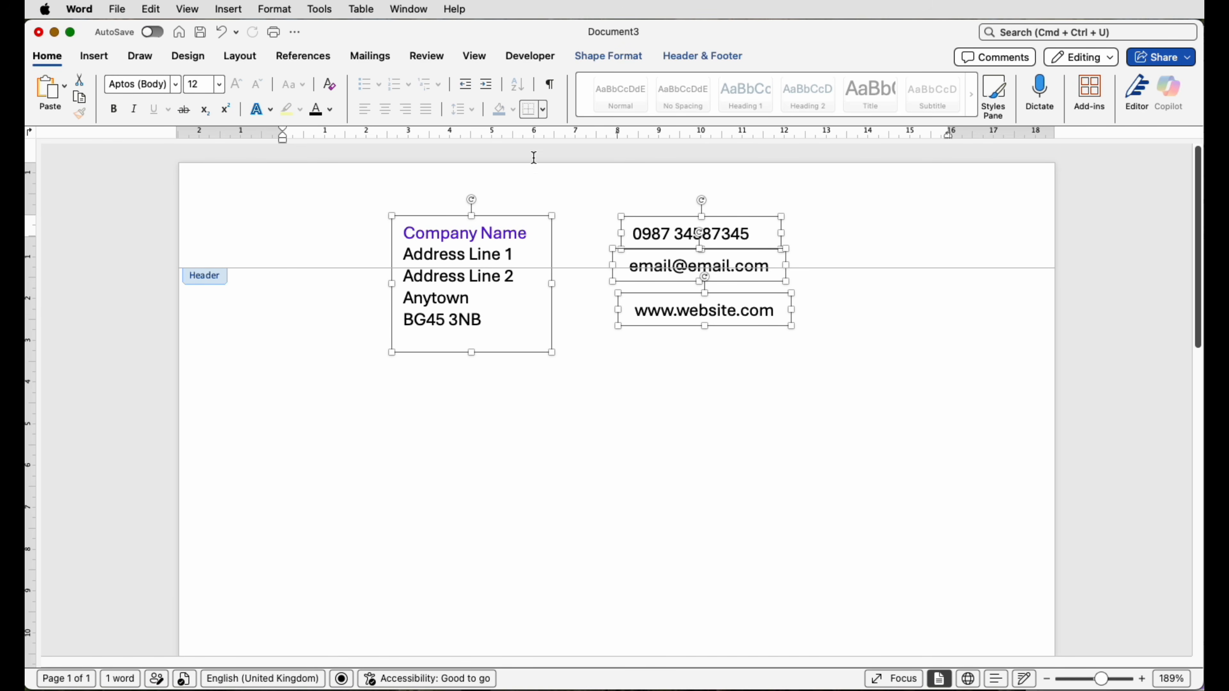
{"action": "left_click", "coordinate": [627, 58]}
{"action": "left_click", "coordinate": [314, 86]}
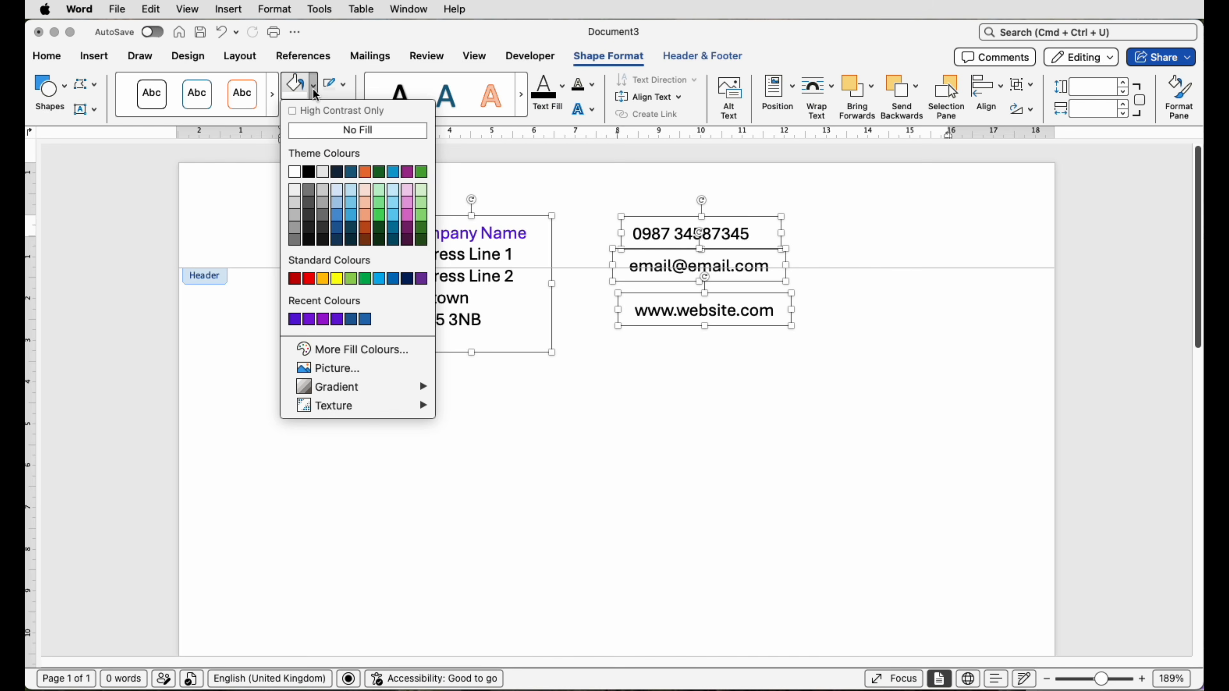
{"action": "left_click", "coordinate": [315, 130]}
- Move the website text box up directly beneath the e-mail text box, with the left edges of both aligned
{"action": "left_click", "coordinate": [705, 264]}
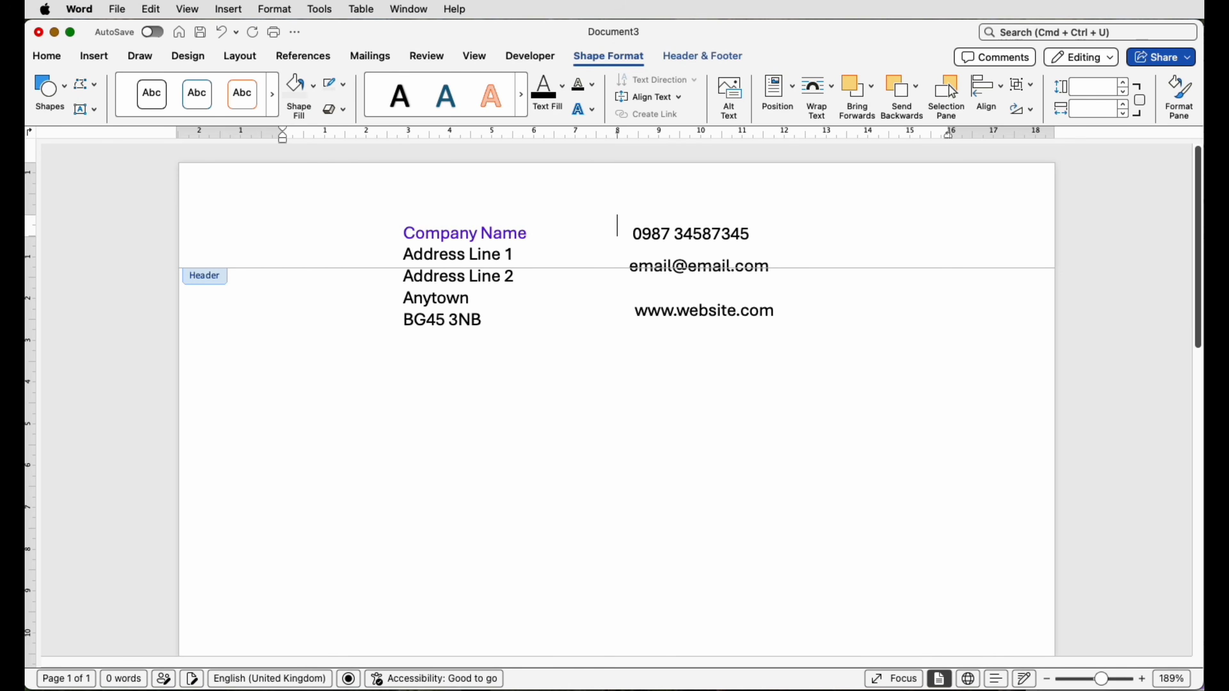
{"action": "mouse_move", "coordinate": [705, 264]}
{"action": "left_mouse_down"}
{"action": "mouse_move", "coordinate": [700, 241]}
{"action": "mouse_move", "coordinate": [702, 264]}
{"action": "left_mouse_up"}
{"action": "left_click", "coordinate": [683, 312]}
{"action": "left_click_drag", "start_coordinate": [684, 312], "coordinate": [678, 298]}
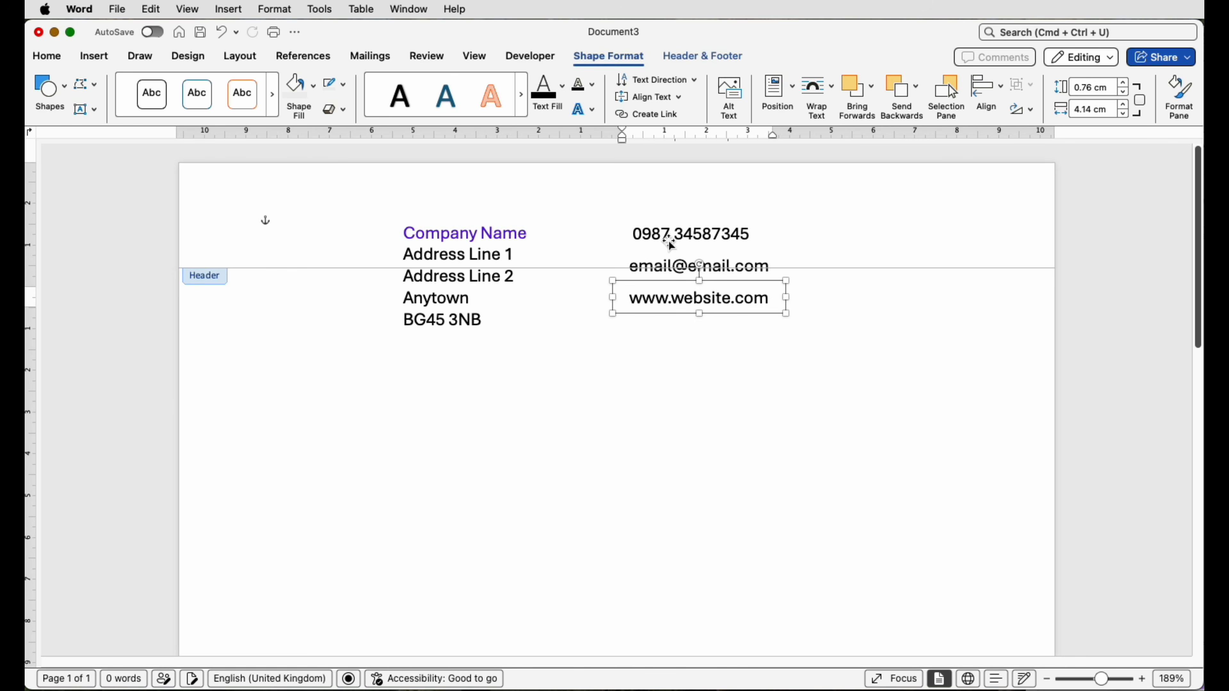
{"action": "left_click", "coordinate": [822, 245]}
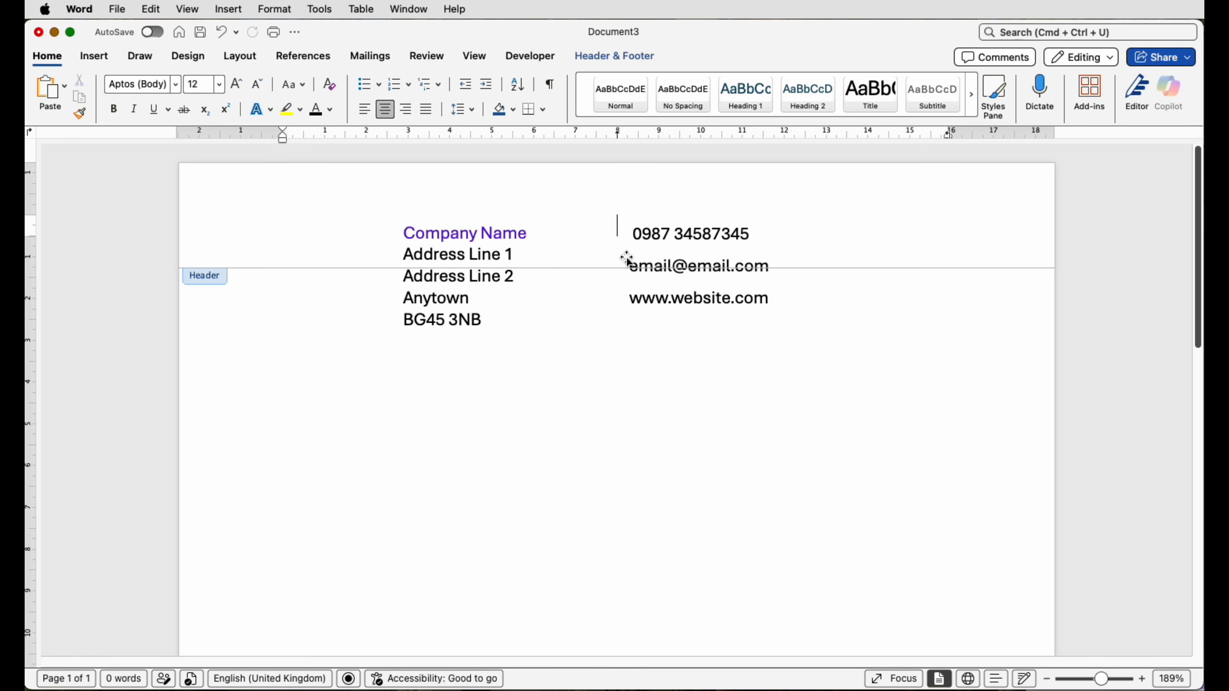
- Search the stock icons for "phone" and insert the solid black desk telephone icon into the header
{"action": "left_click", "coordinate": [102, 57]}
{"action": "left_click", "coordinate": [291, 95]}
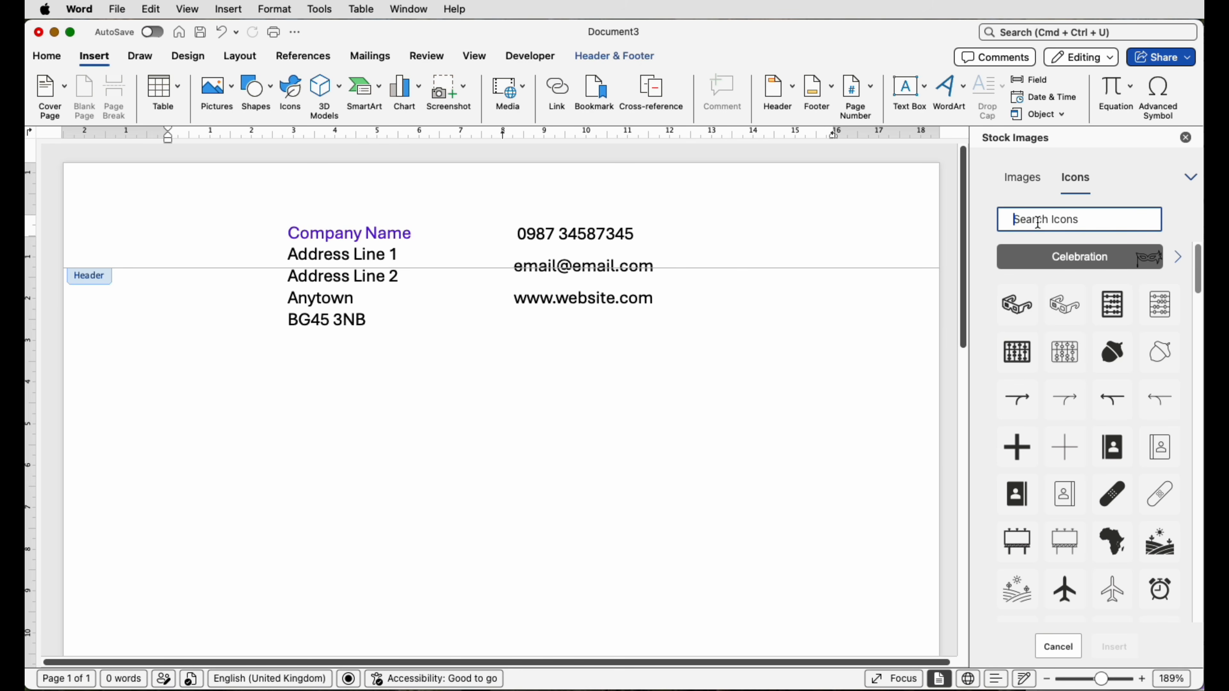
{"action": "type", "text": "phone"}
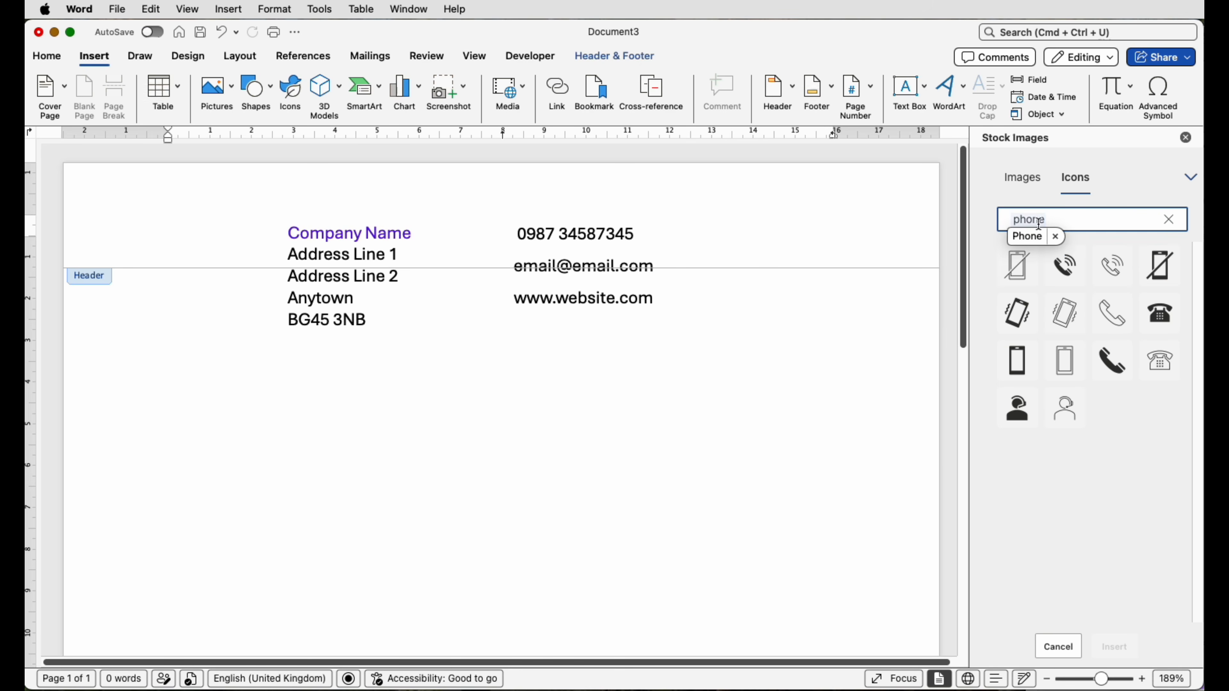
{"action": "left_click", "coordinate": [1165, 313]}
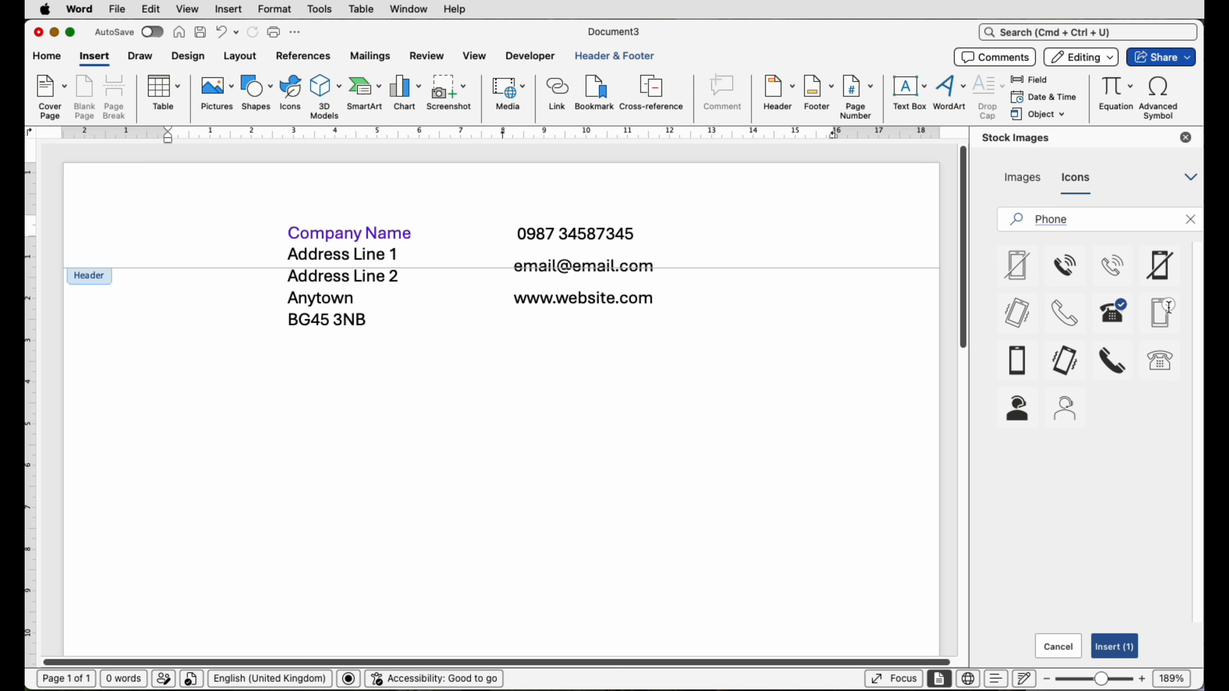
{"action": "left_click", "coordinate": [1110, 647]}
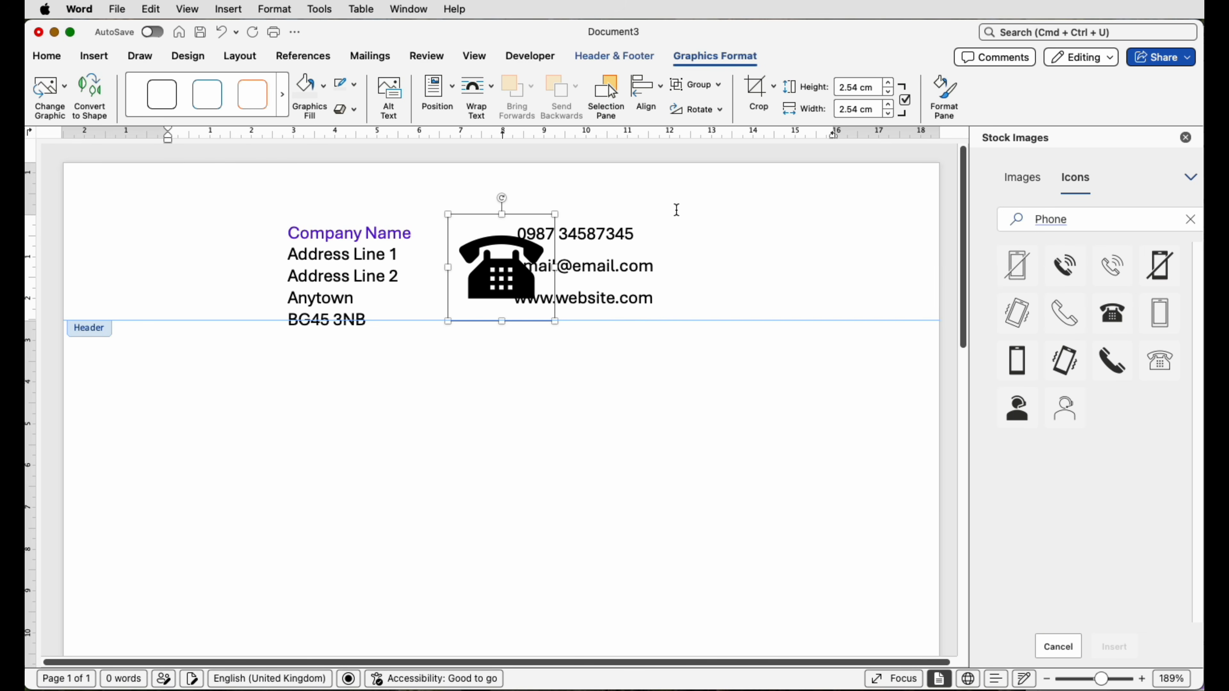
- Fill the telephone icon with the purple used for the company name and set its height to 0.7 cm with proportions locked
{"action": "left_click", "coordinate": [325, 91]}
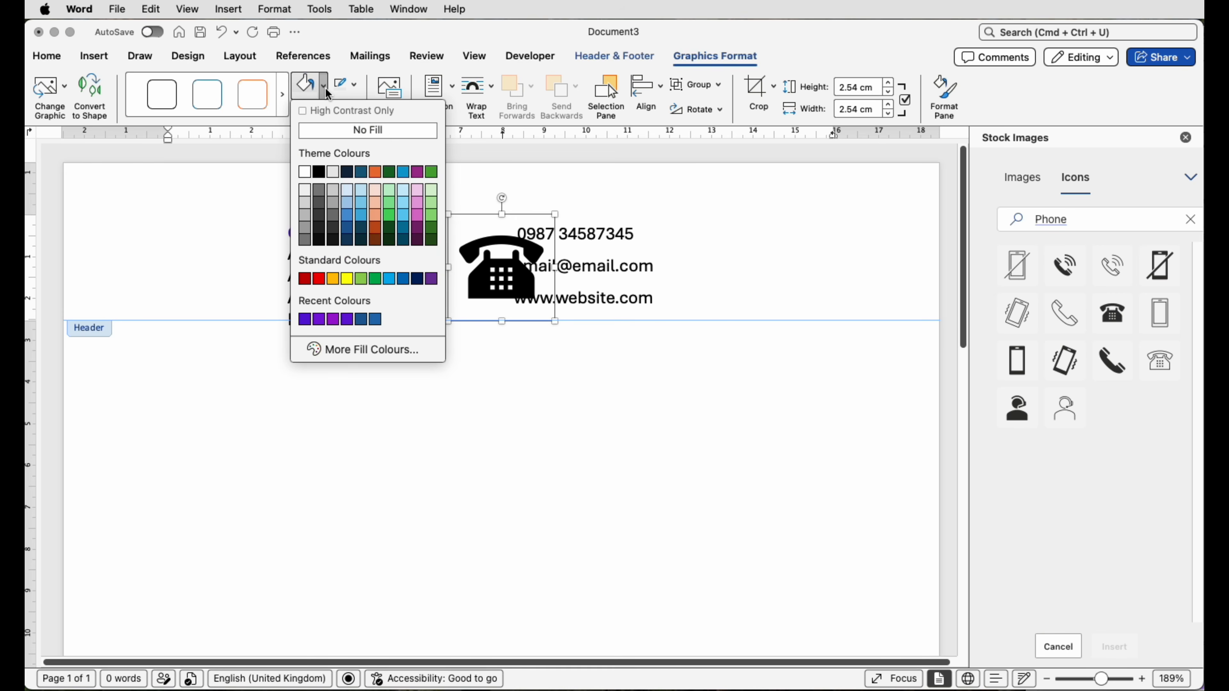
{"action": "left_click", "coordinate": [305, 320]}
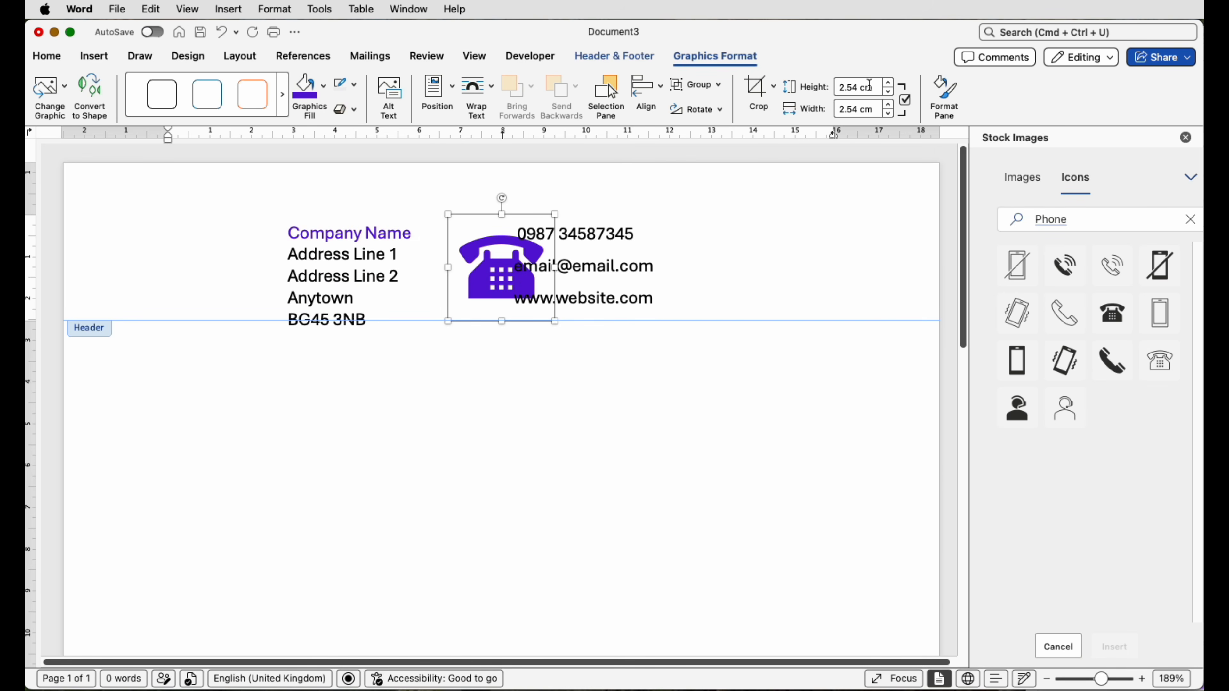
{"action": "left_click_drag", "start_coordinate": [875, 87], "coordinate": [836, 87]}
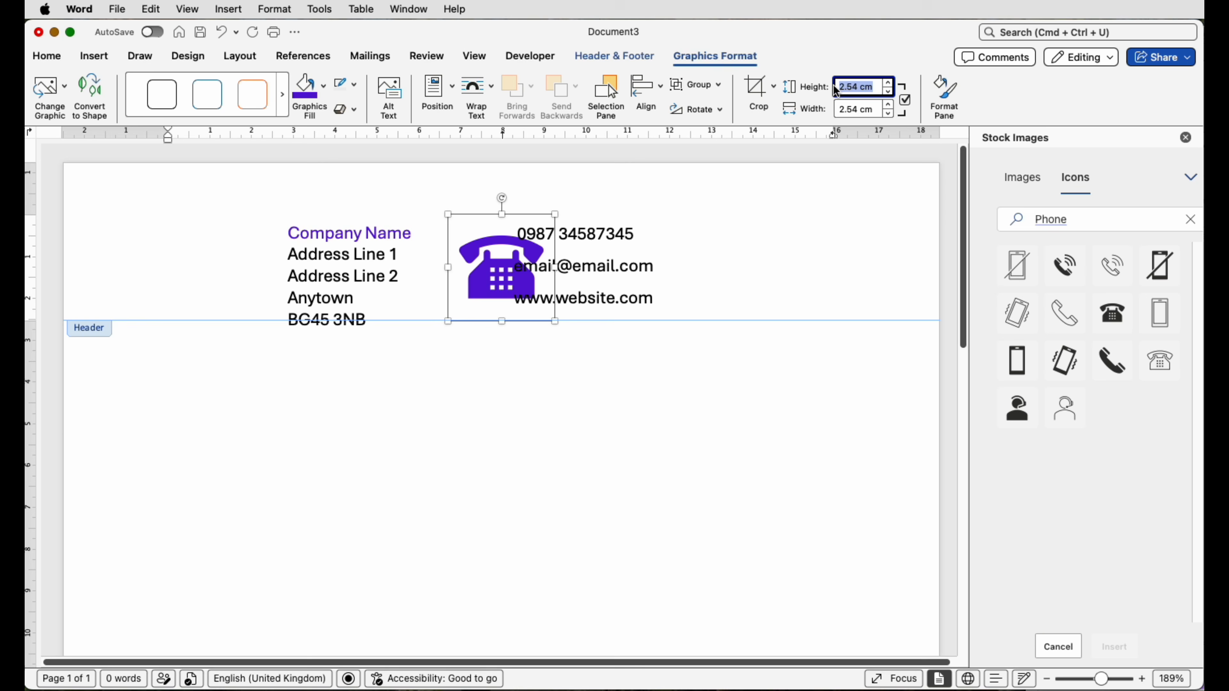
{"action": "key", "text": "BackSpace"}
{"action": "type", "text": ".7"}
{"action": "key", "text": "Return"}
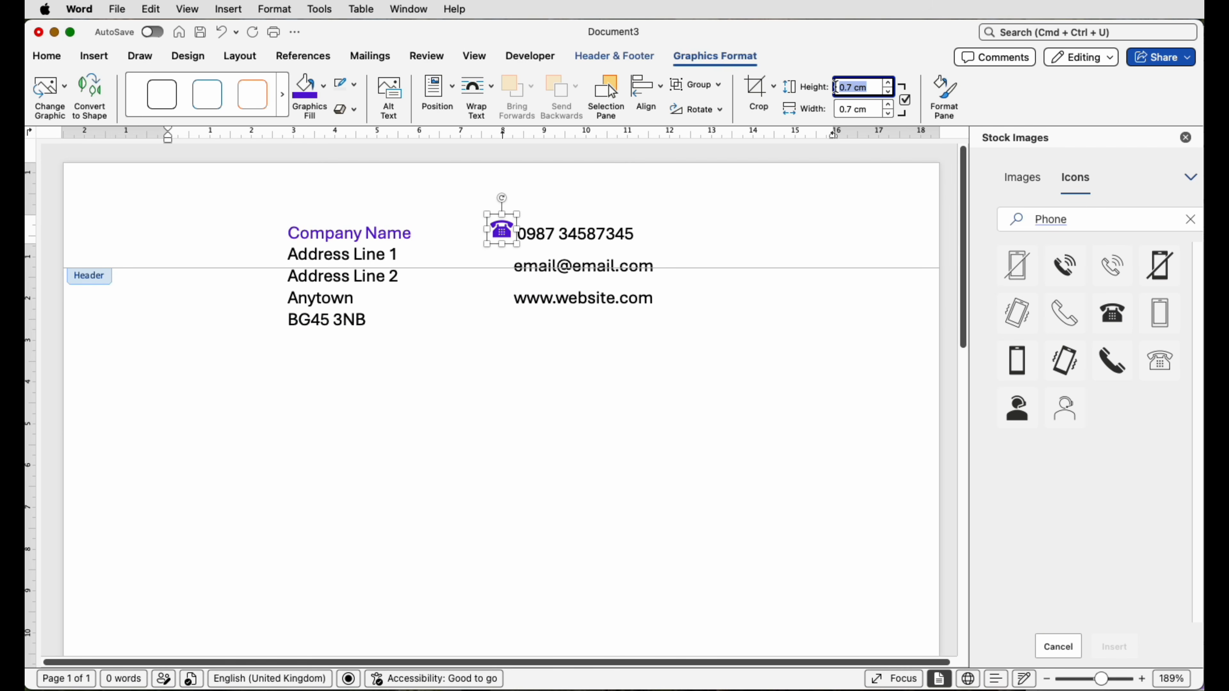
{"action": "left_click", "coordinate": [907, 101]}
- Try to move the telephone icon level with the phone number, and undo the move
{"action": "left_click_drag", "start_coordinate": [1101, 679], "coordinate": [1114, 679]}
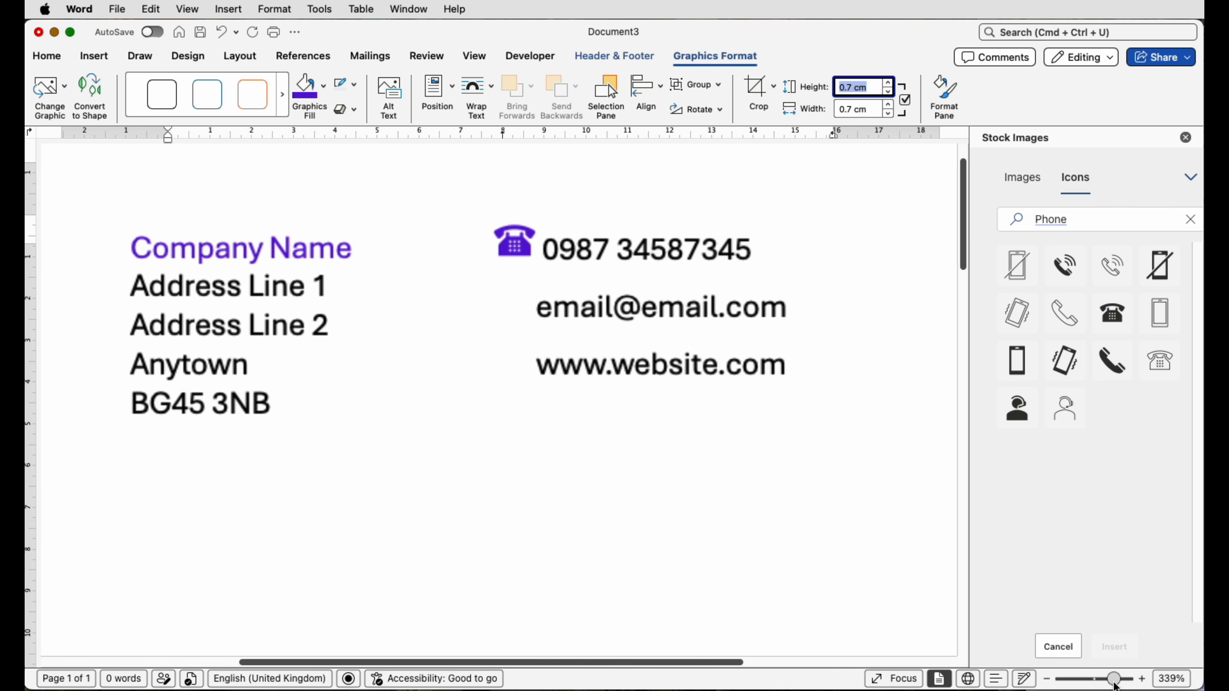
{"action": "left_click_drag", "start_coordinate": [522, 249], "coordinate": [524, 261]}
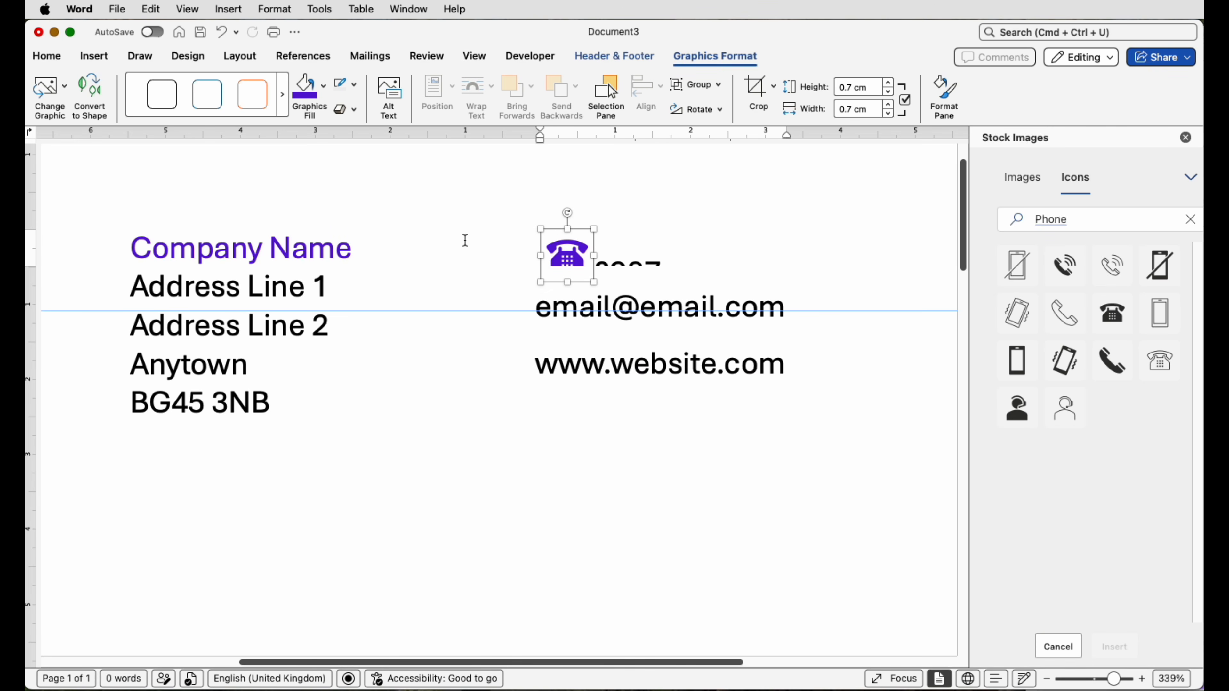
{"action": "key", "text": "super+z"}
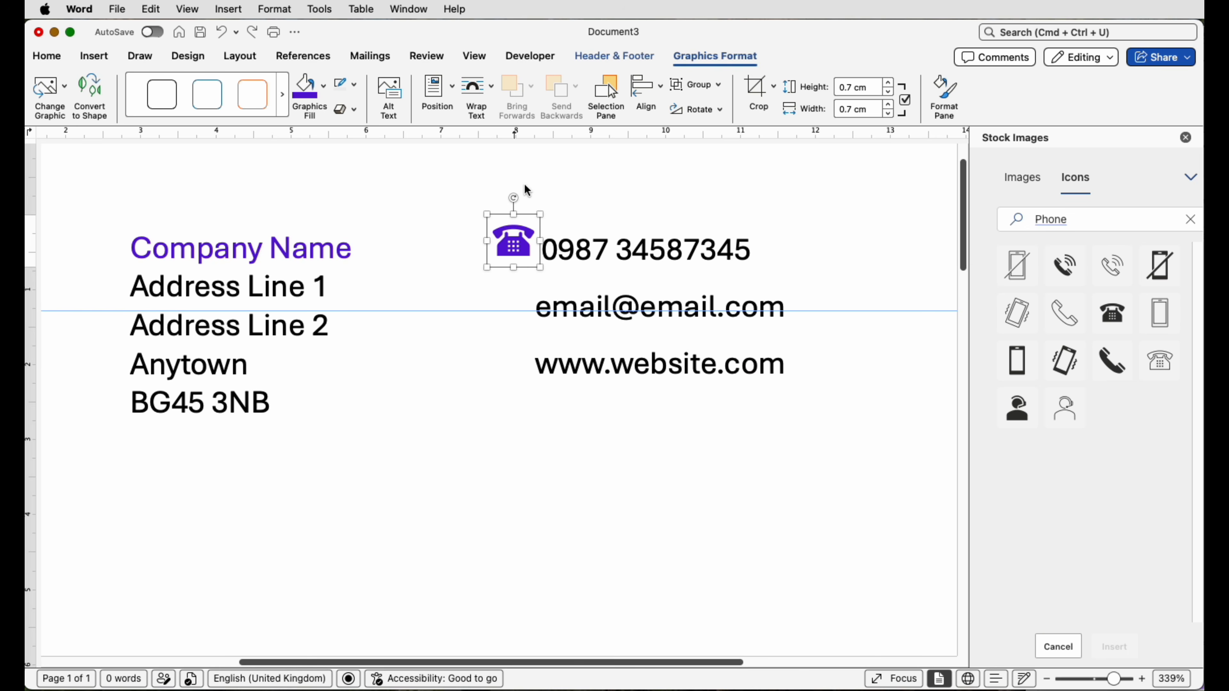
- Set the telephone icon's text wrapping to In Front of Text and position it just left of the phone number, level with it
{"action": "left_click", "coordinate": [490, 92]}
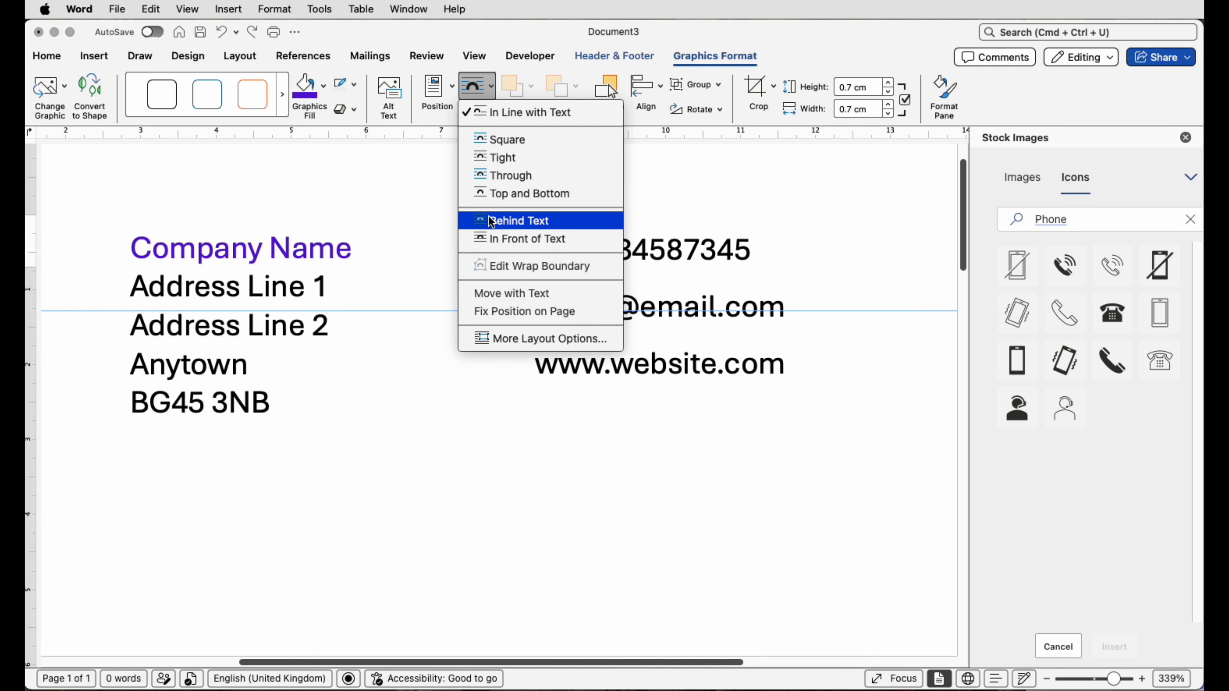
{"action": "left_click", "coordinate": [489, 239]}
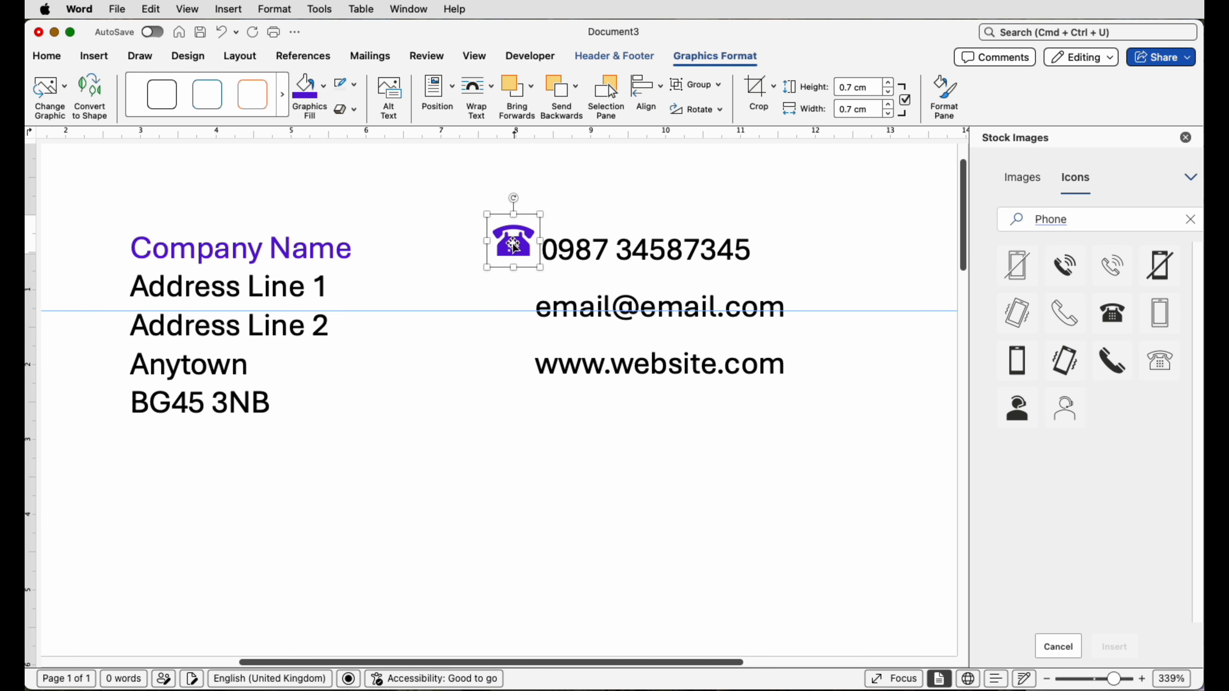
{"action": "left_click_drag", "start_coordinate": [511, 253], "coordinate": [517, 251]}
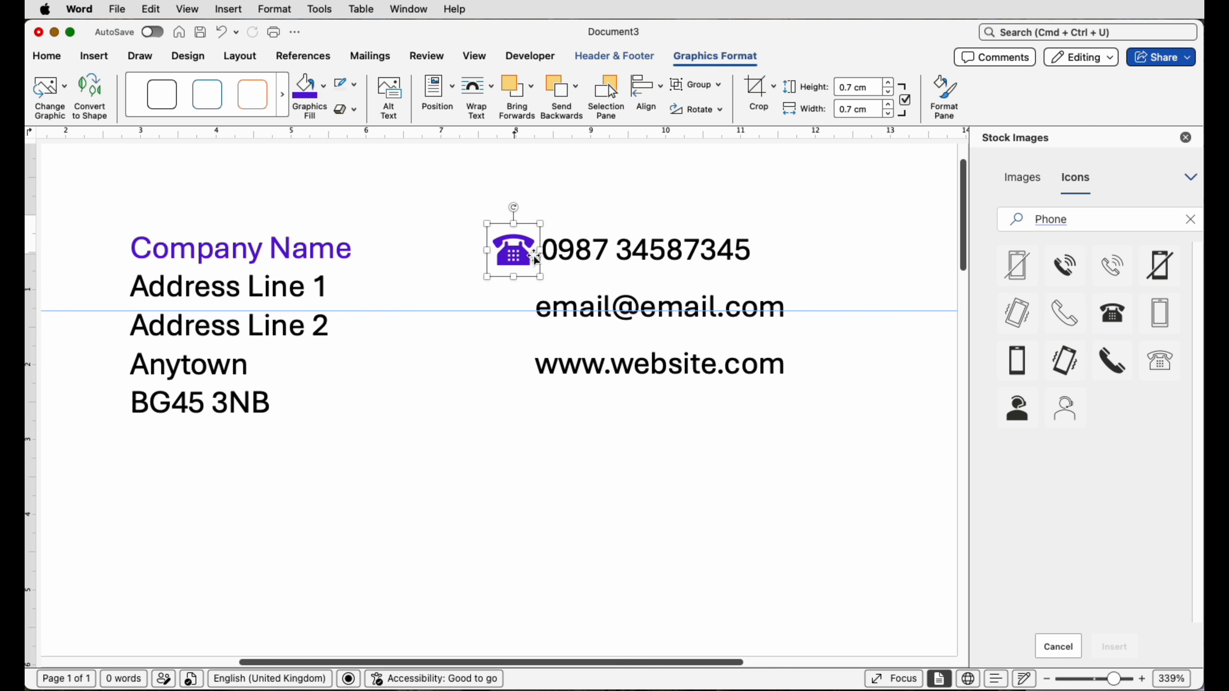
{"action": "left_click_drag", "start_coordinate": [522, 277], "coordinate": [520, 277]}
{"action": "key", "text": "Left"}
{"action": "key", "text": "Left"}
{"action": "key", "text": "Left"}
{"action": "key", "text": "Left"}
{"action": "key", "text": "Left"}
{"action": "key", "text": "Left"}
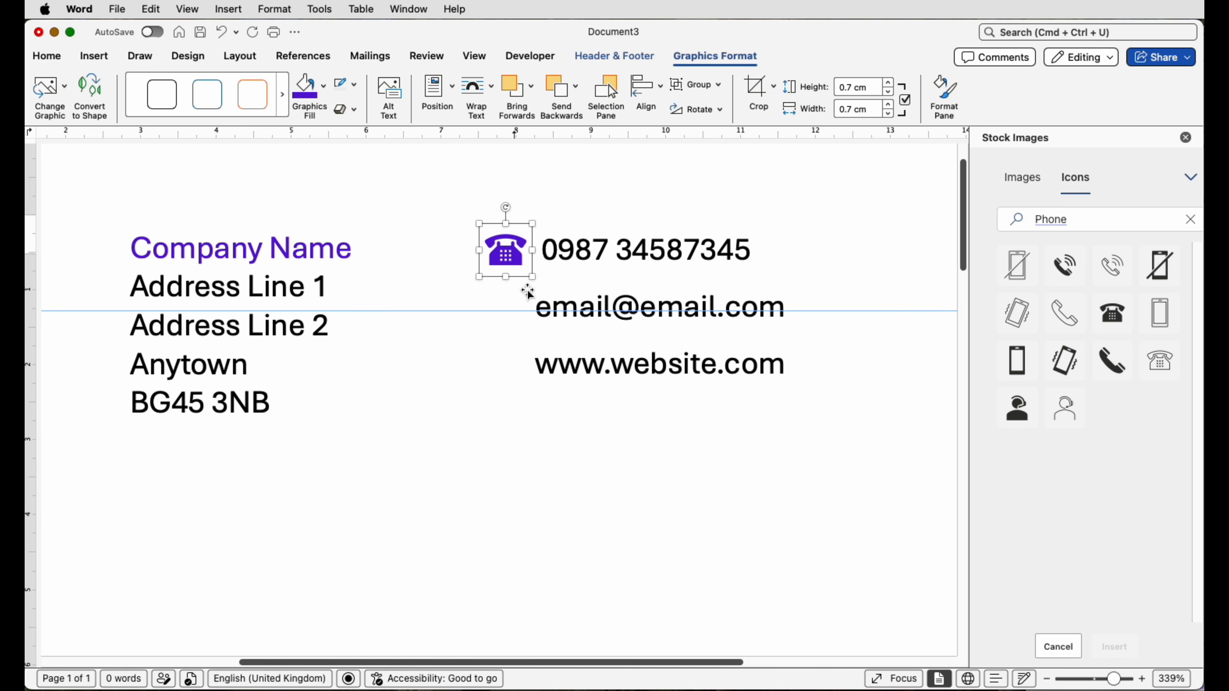
{"action": "key", "text": "Up"}
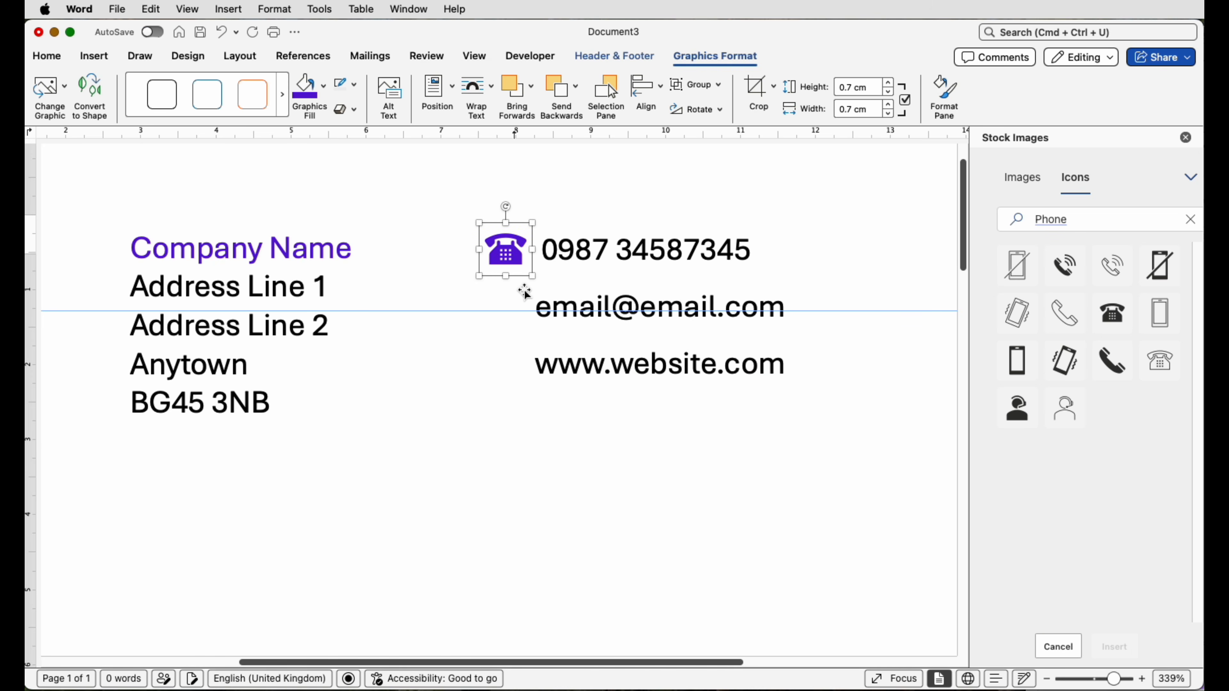
- Nudge the telephone icon up slightly so it sits level with the phone number
{"action": "key", "text": "Up"}
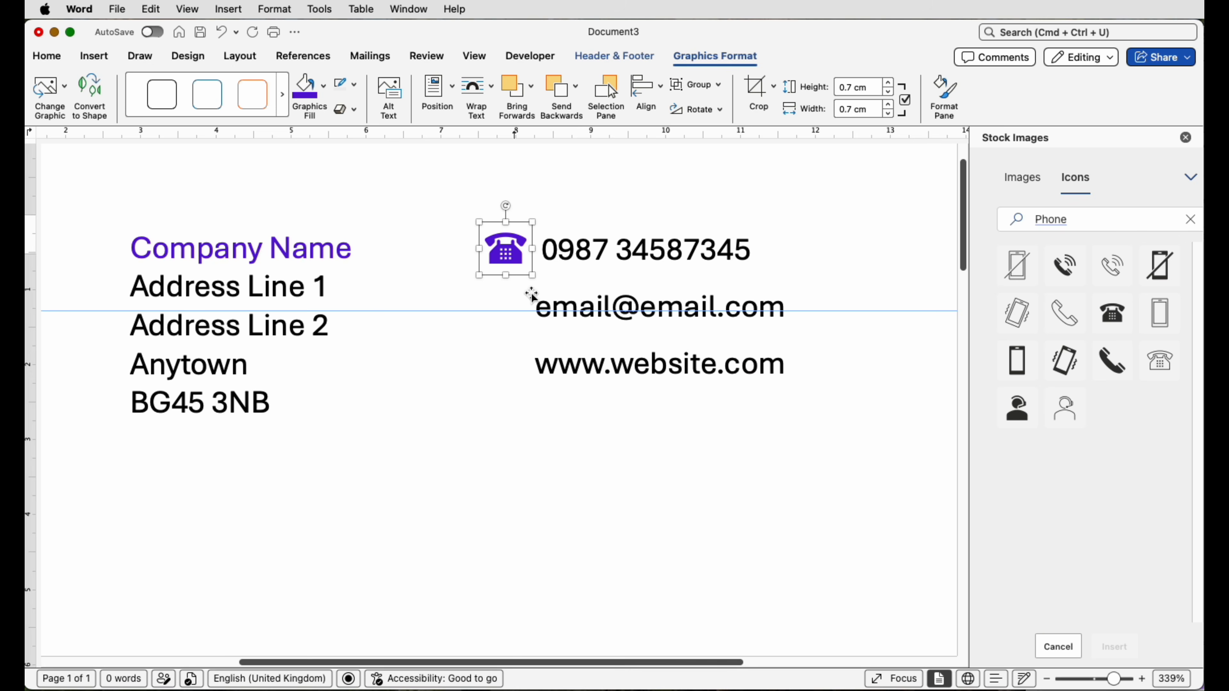
{"action": "left_click", "coordinate": [824, 255]}
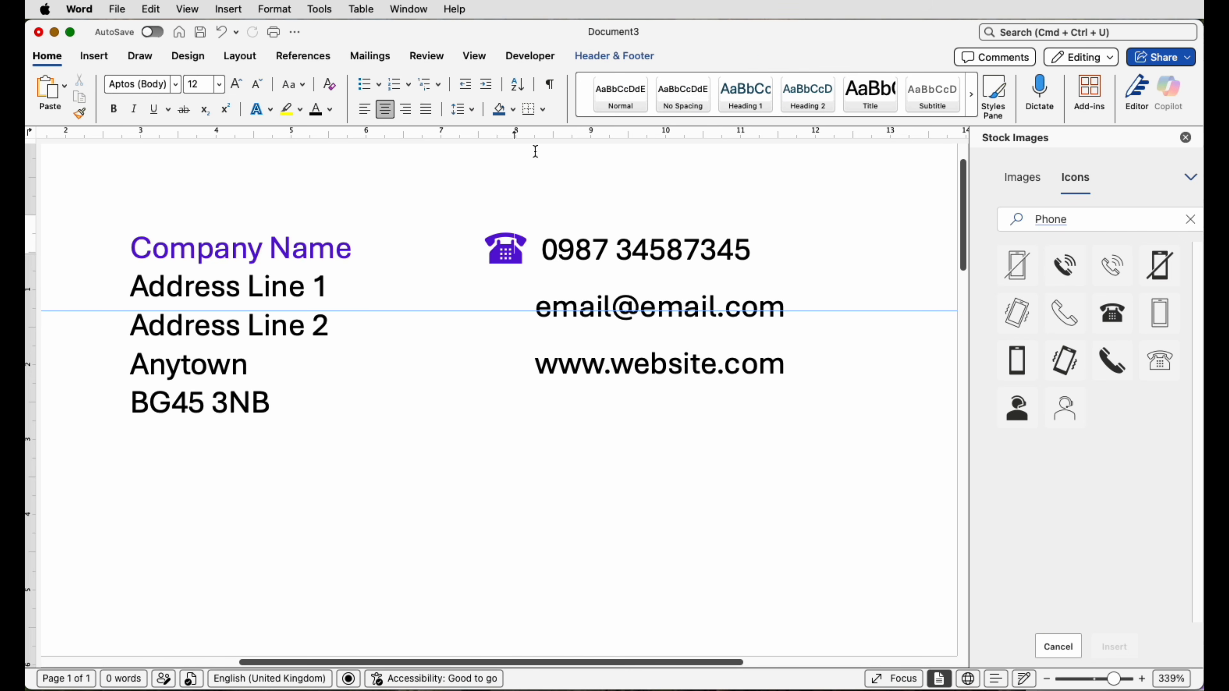
- Search the stock icons for "globe" and insert the bold wireframe globe icon into the header
{"action": "left_click", "coordinate": [1020, 218]}
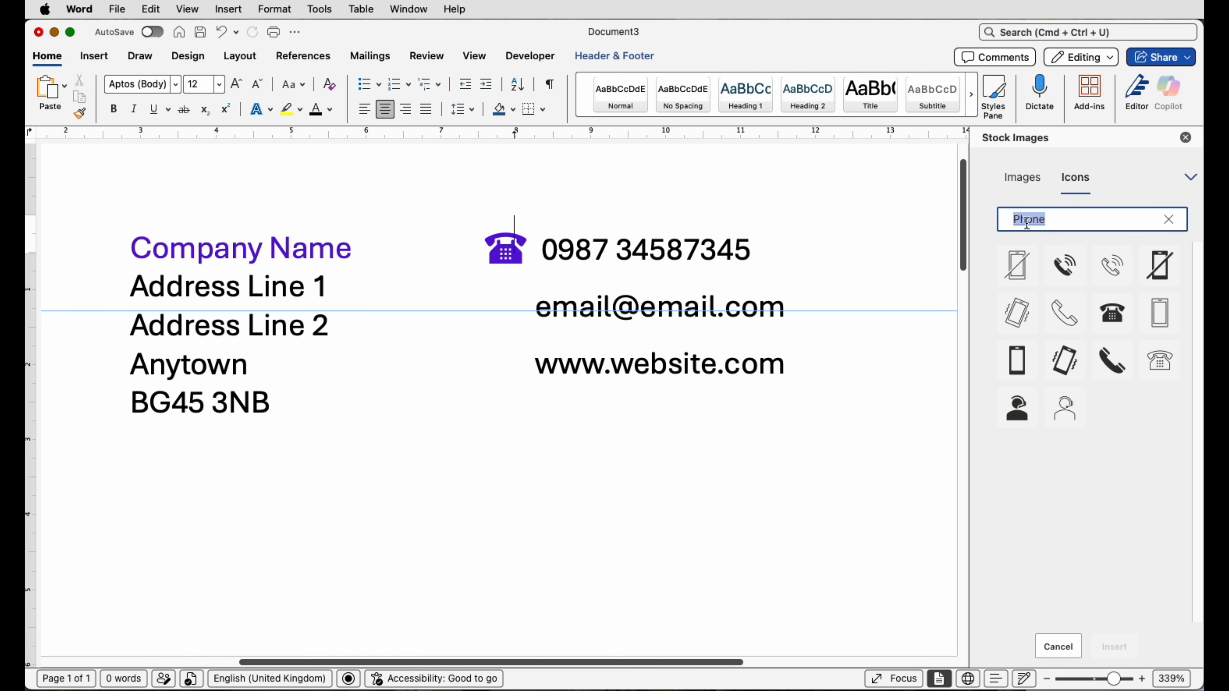
{"action": "type", "text": "globe"}
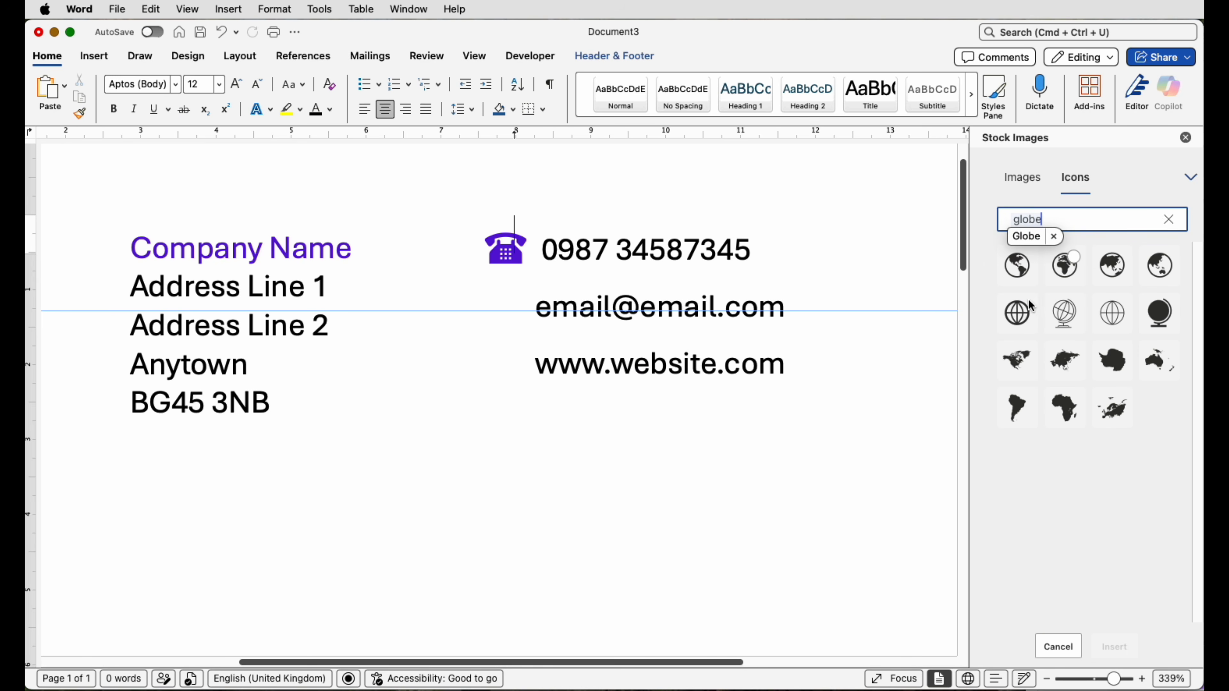
{"action": "left_click", "coordinate": [1018, 313]}
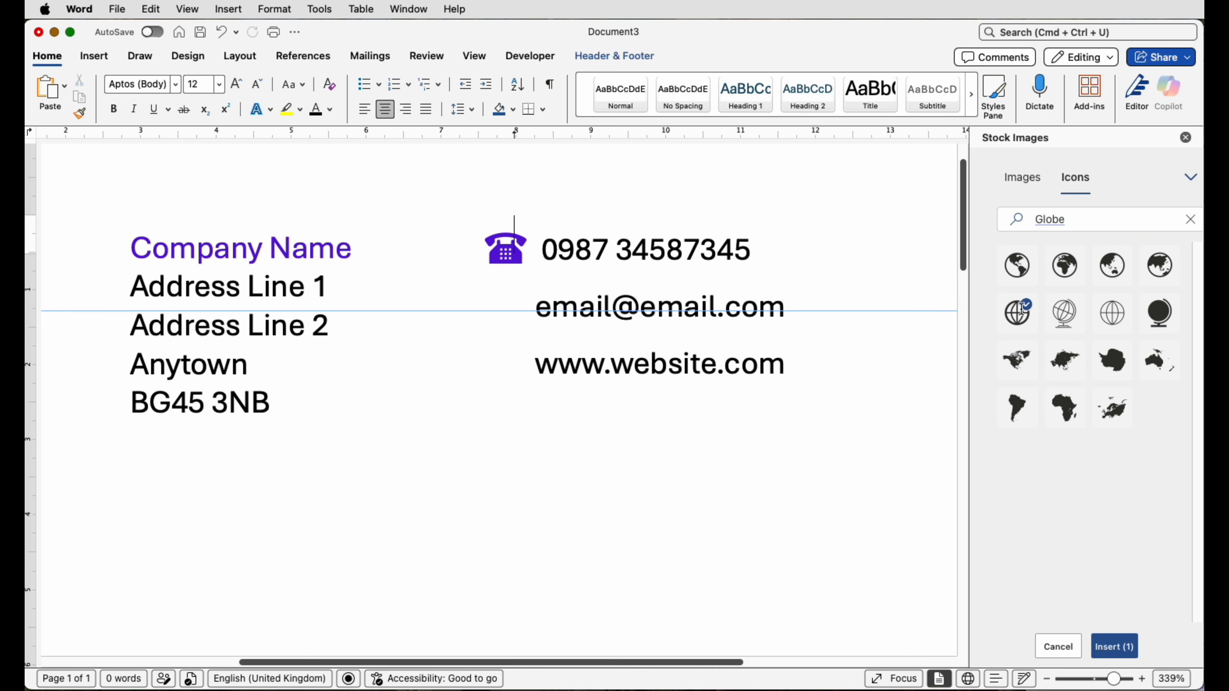
{"action": "left_click", "coordinate": [1114, 646]}
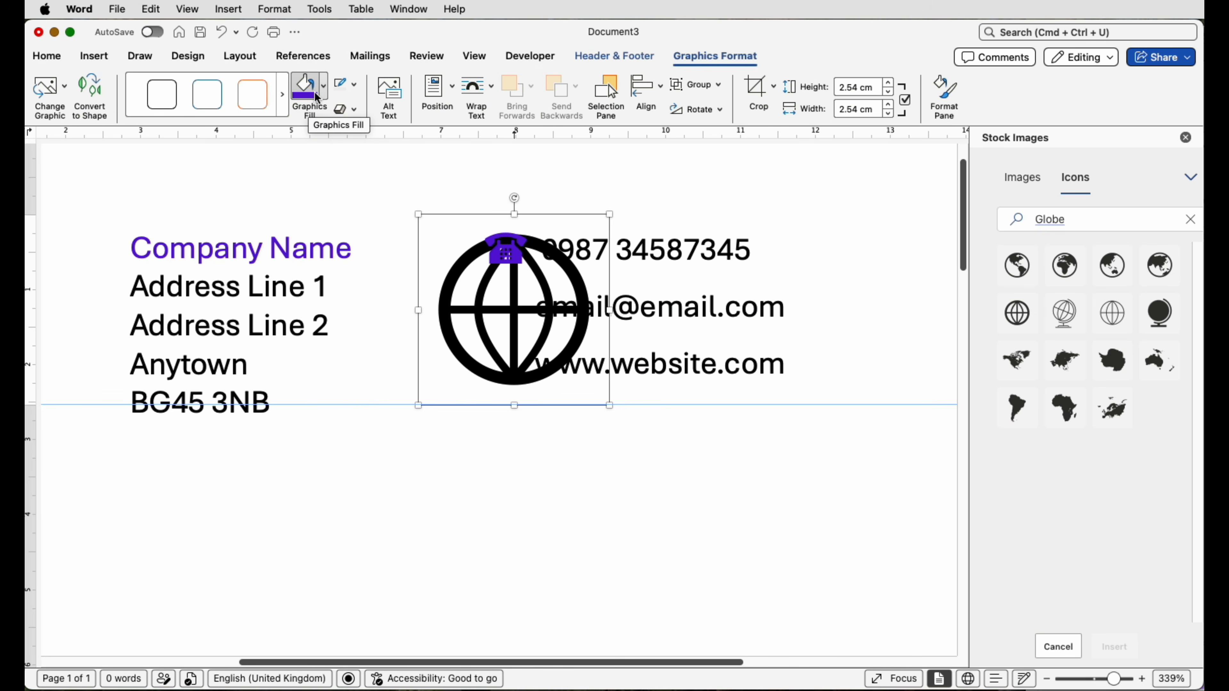
- Fill the globe icon with the same purple as the telephone icon and set its height to 0.7 cm
{"action": "left_click", "coordinate": [304, 97]}
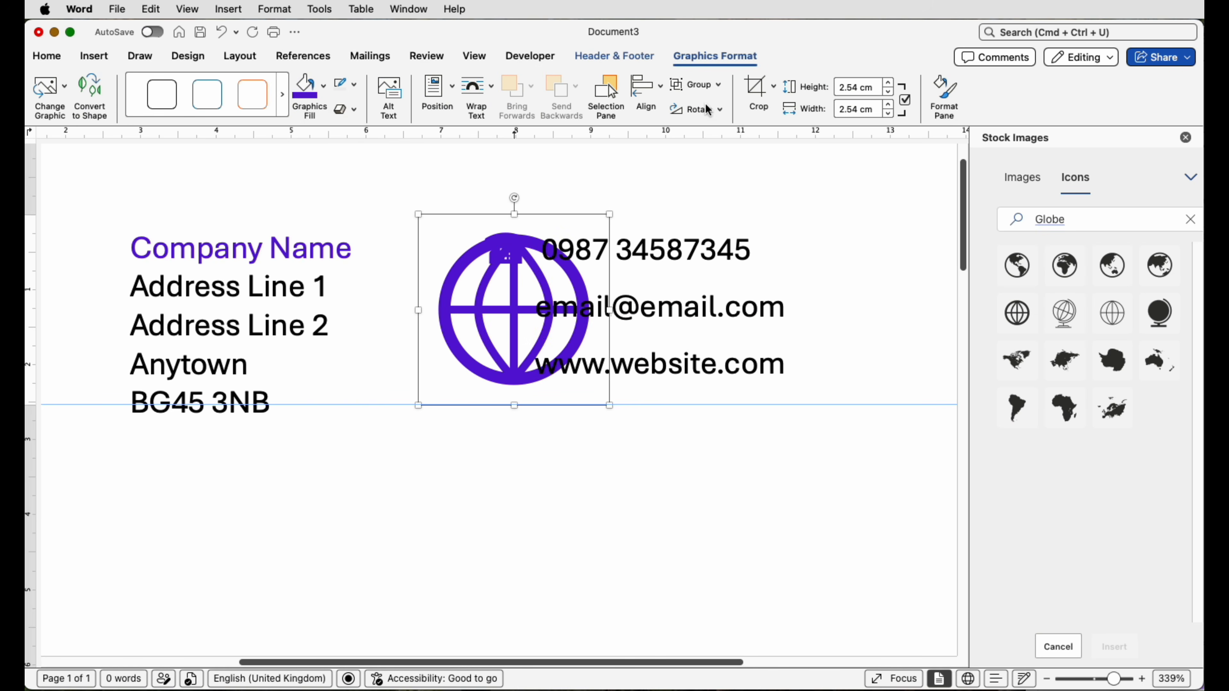
{"action": "left_click_drag", "start_coordinate": [858, 89], "coordinate": [829, 92]}
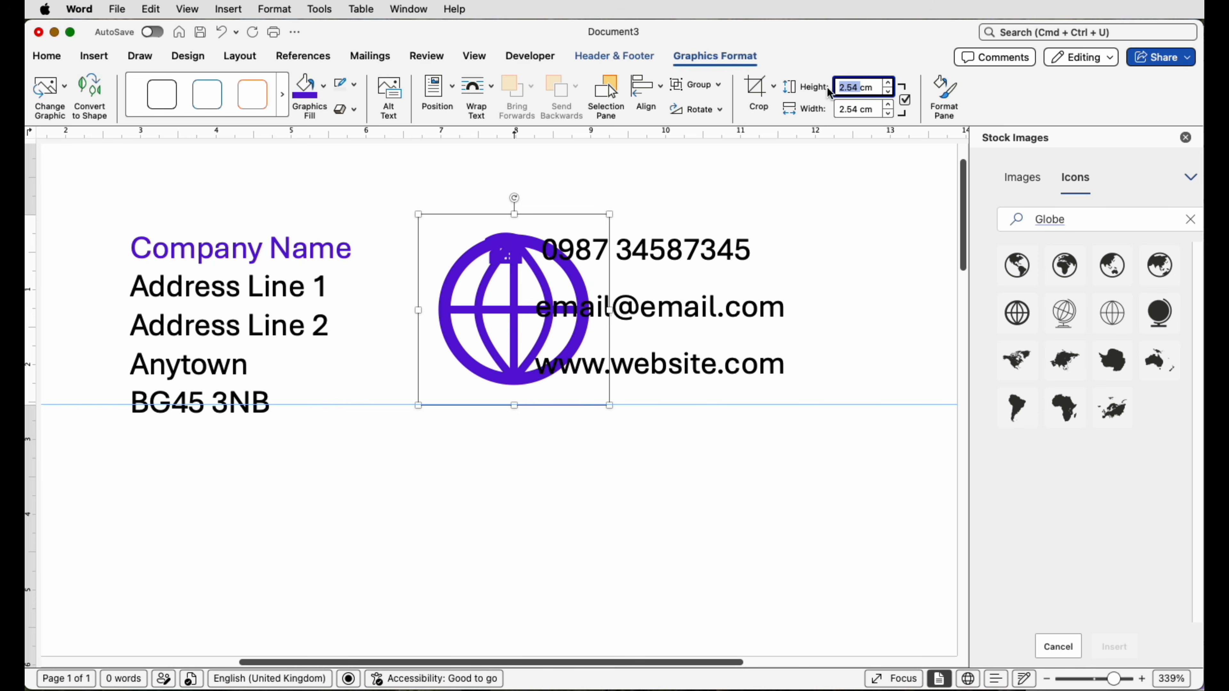
{"action": "type", "text": "0.7"}
{"action": "key", "text": "Return"}
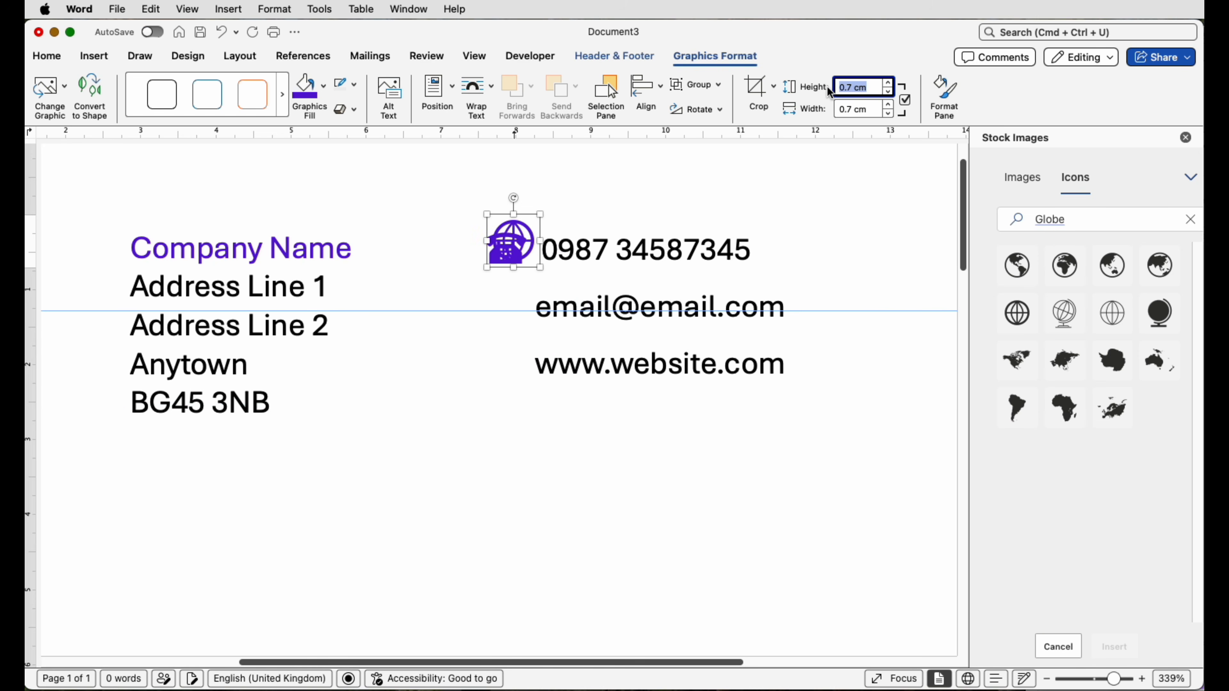
- Set the globe icon's text wrapping to In Front of Text and move it straight down to the web address line
{"action": "left_click", "coordinate": [490, 88]}
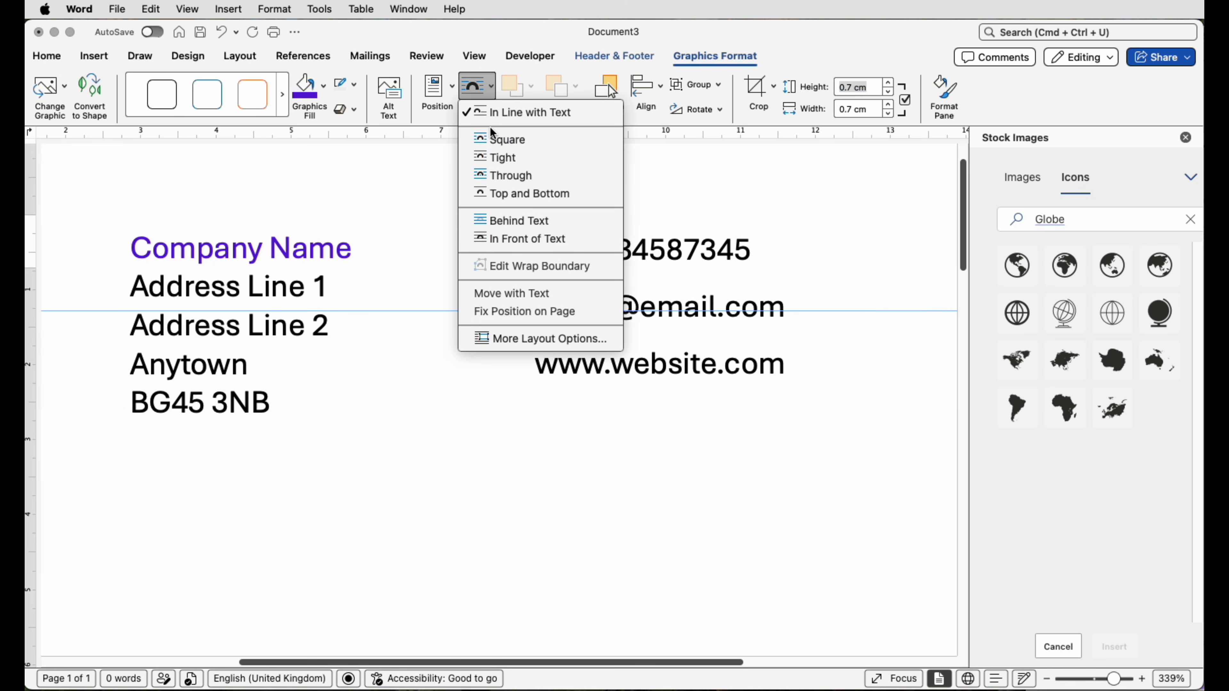
{"action": "left_click", "coordinate": [493, 239]}
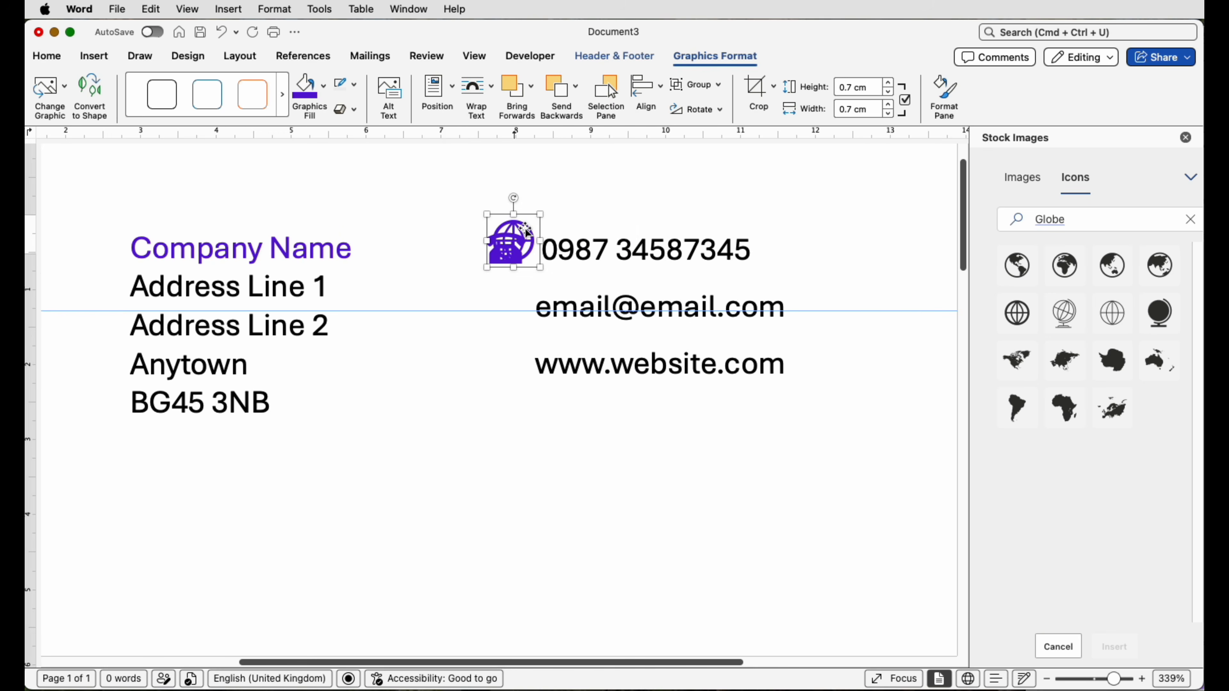
{"action": "left_click_drag", "start_coordinate": [532, 232], "coordinate": [537, 238]}
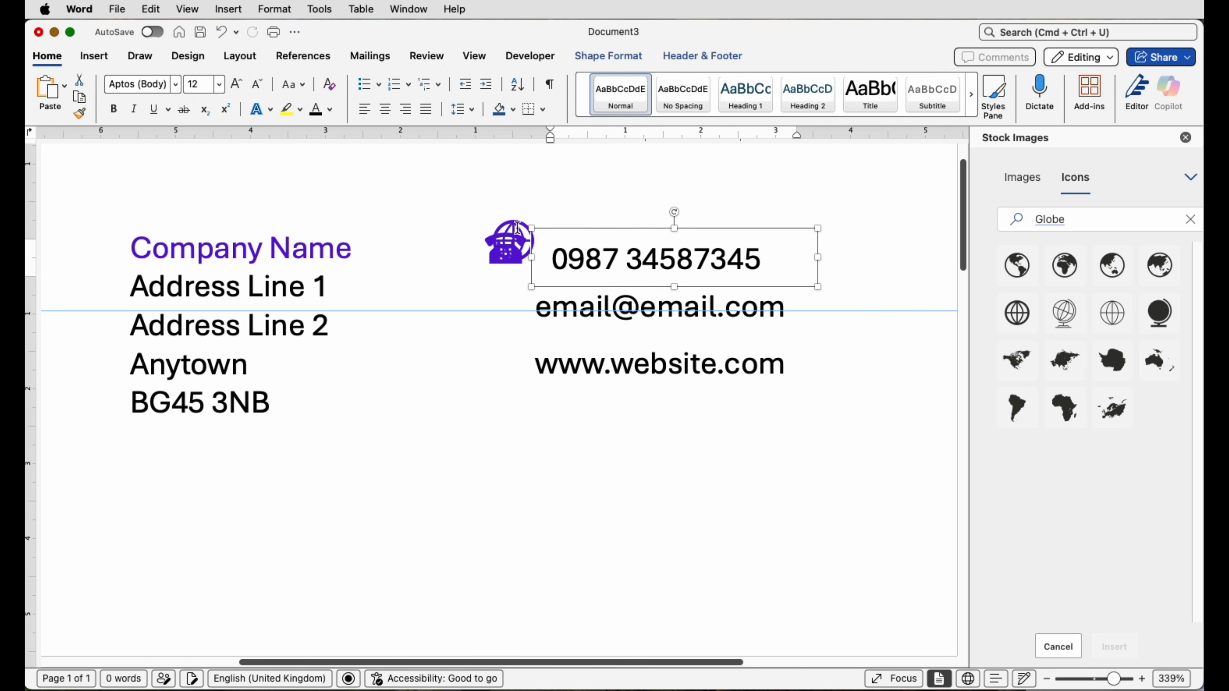
{"action": "key", "text": "super+z"}
{"action": "left_click", "coordinate": [514, 227]}
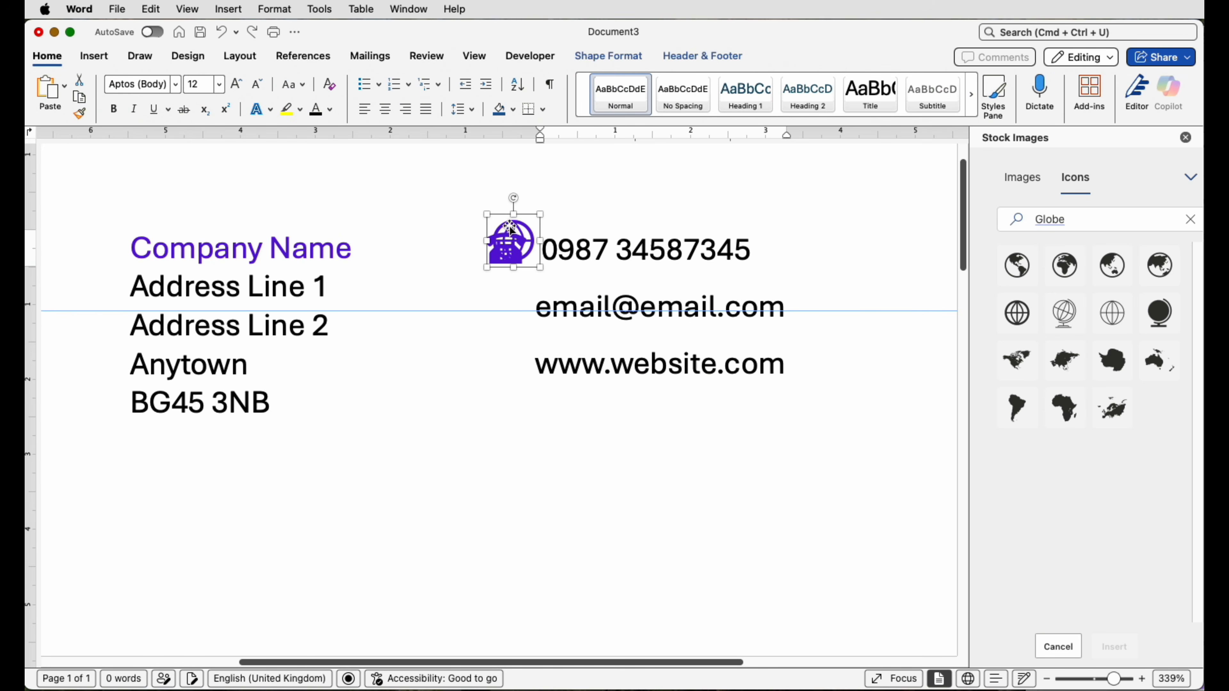
{"action": "left_click_drag", "start_coordinate": [513, 227], "coordinate": [513, 349]}
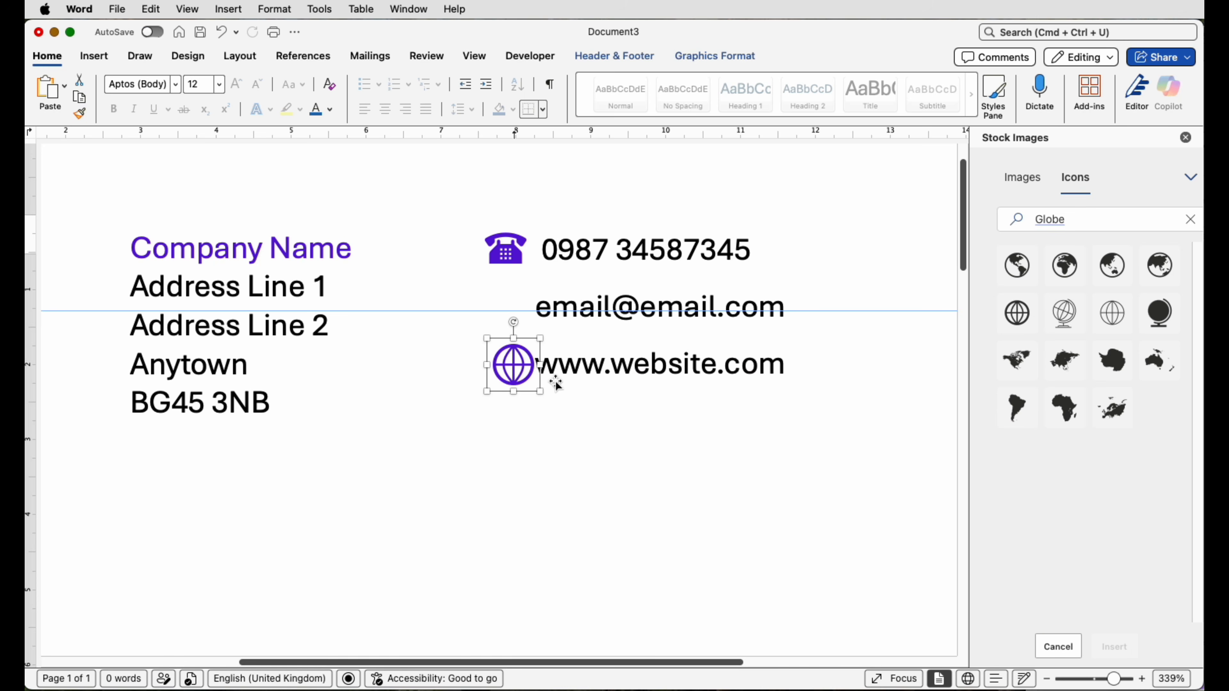
- Nudge the globe icon to the left until it clears the start of the web address
{"action": "key", "text": "Left"}
{"action": "key", "text": "Left"}
{"action": "key", "text": "Left"}
{"action": "key", "text": "Left"}
{"action": "key", "text": "Left"}
{"action": "key", "text": "Left"}
{"action": "key", "text": "Left"}
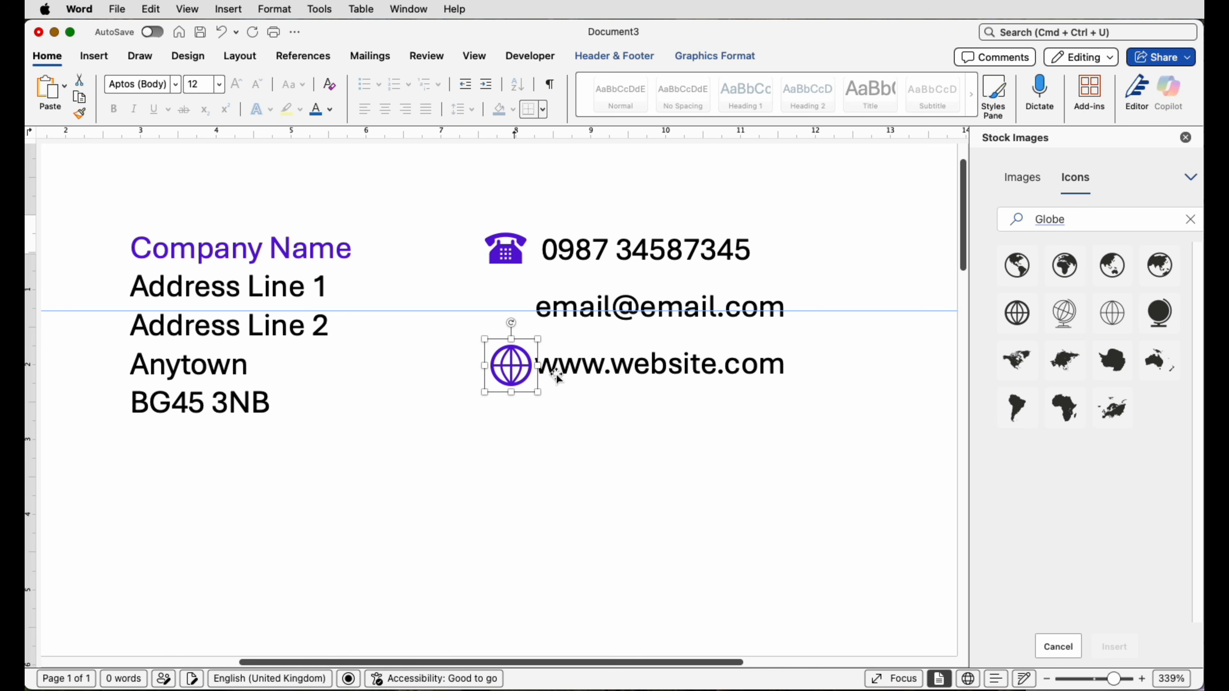
{"action": "key", "text": "Left"}
{"action": "key", "text": "Left"}
{"action": "key", "text": "Left"}
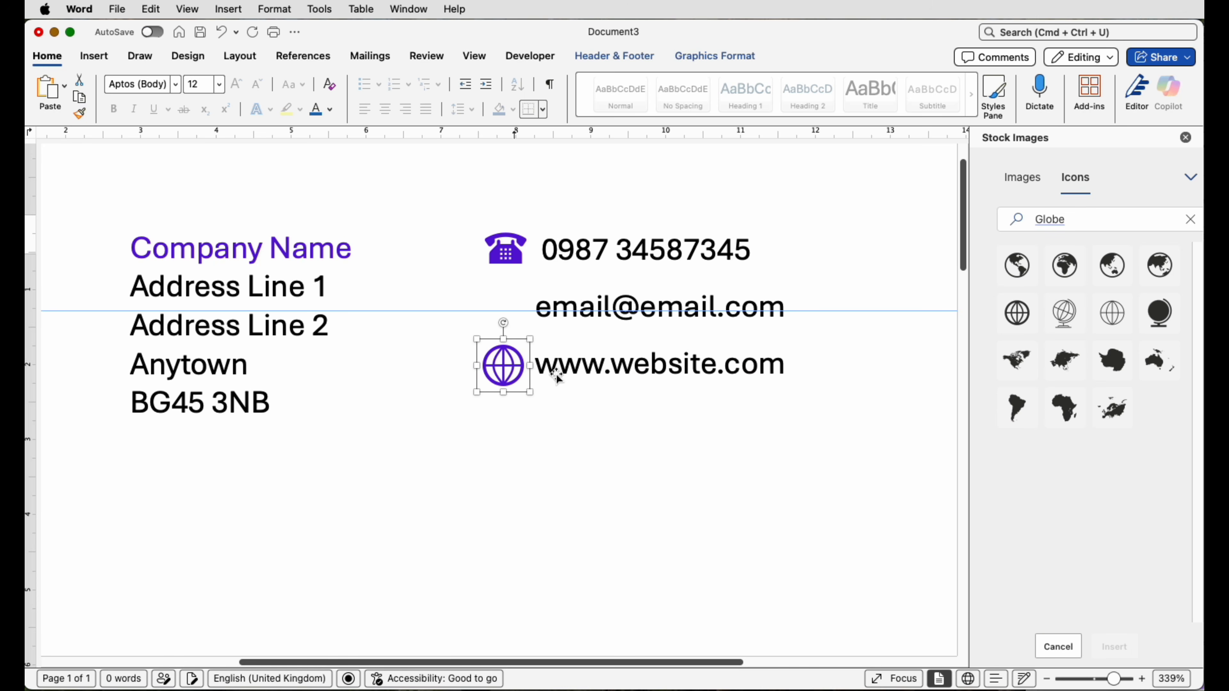
- Reduce the globe icon's height to 0.6 cm with its proportions kept, and deselect it
{"action": "left_click", "coordinate": [695, 59]}
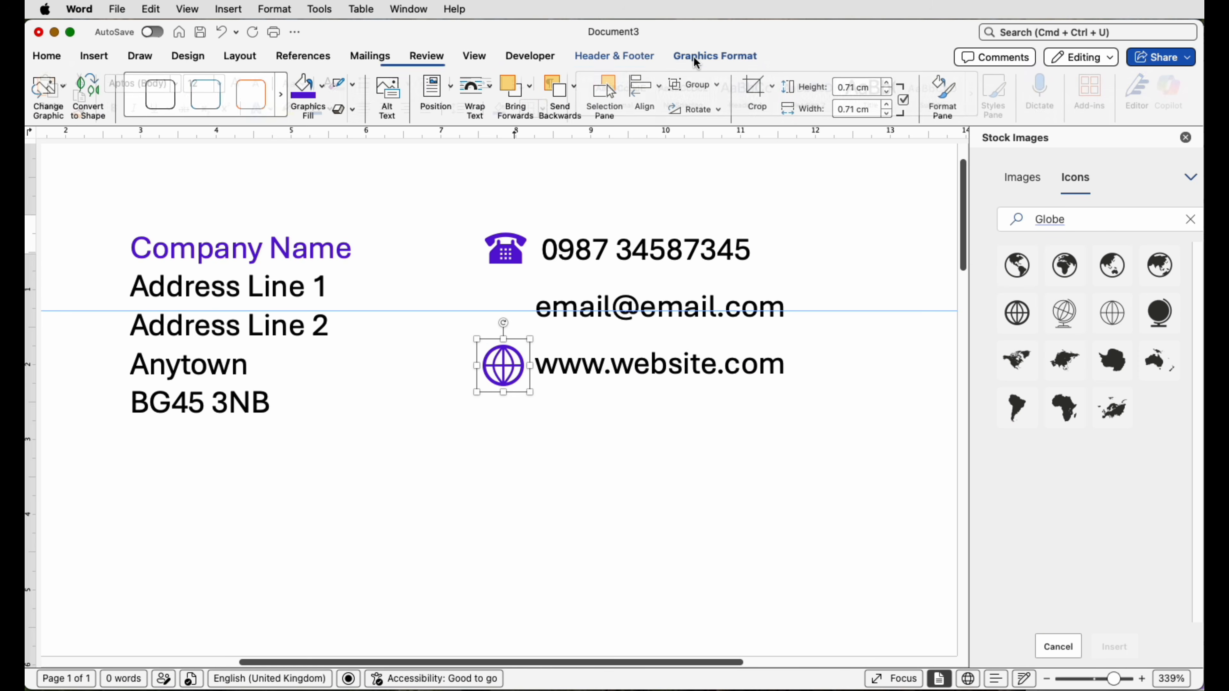
{"action": "left_click", "coordinate": [875, 87]}
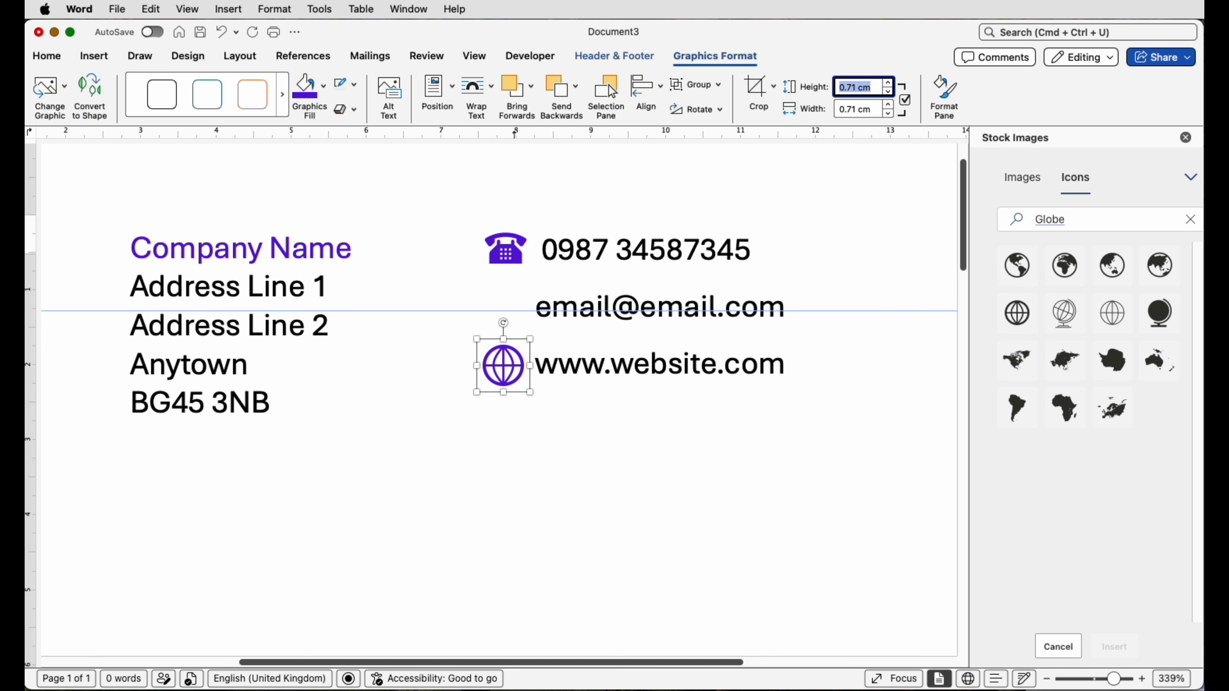
{"action": "type", "text": "0.6"}
{"action": "key", "text": "Return"}
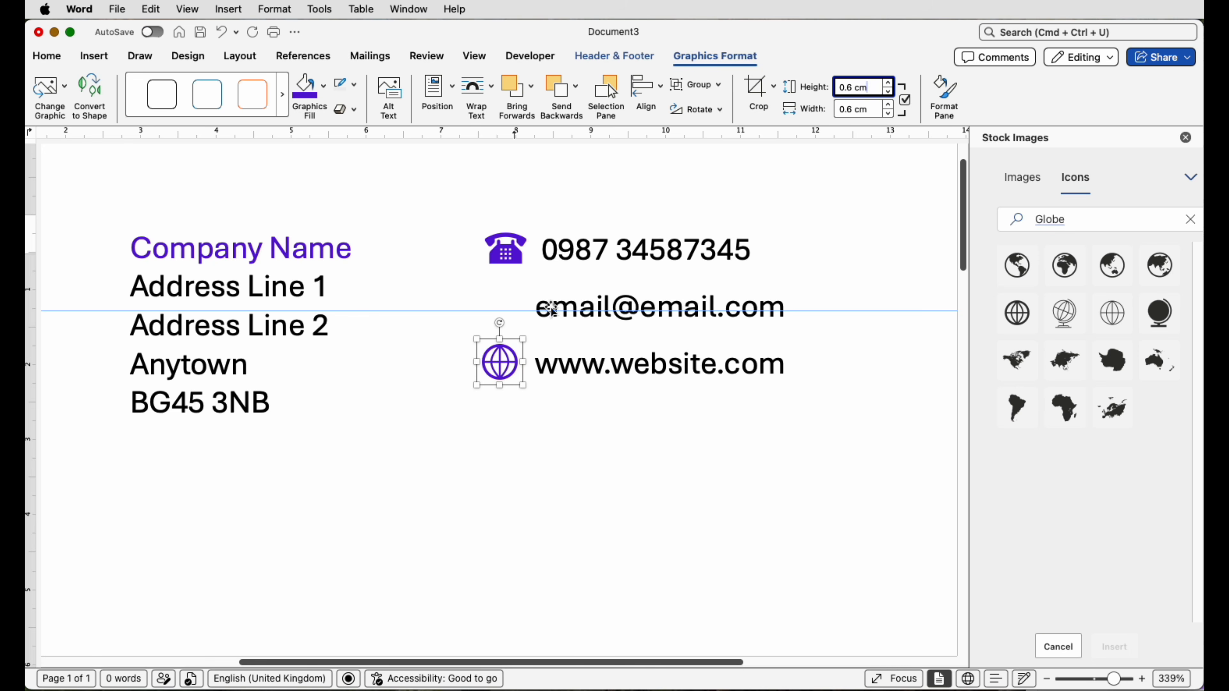
{"action": "left_click", "coordinate": [670, 203]}
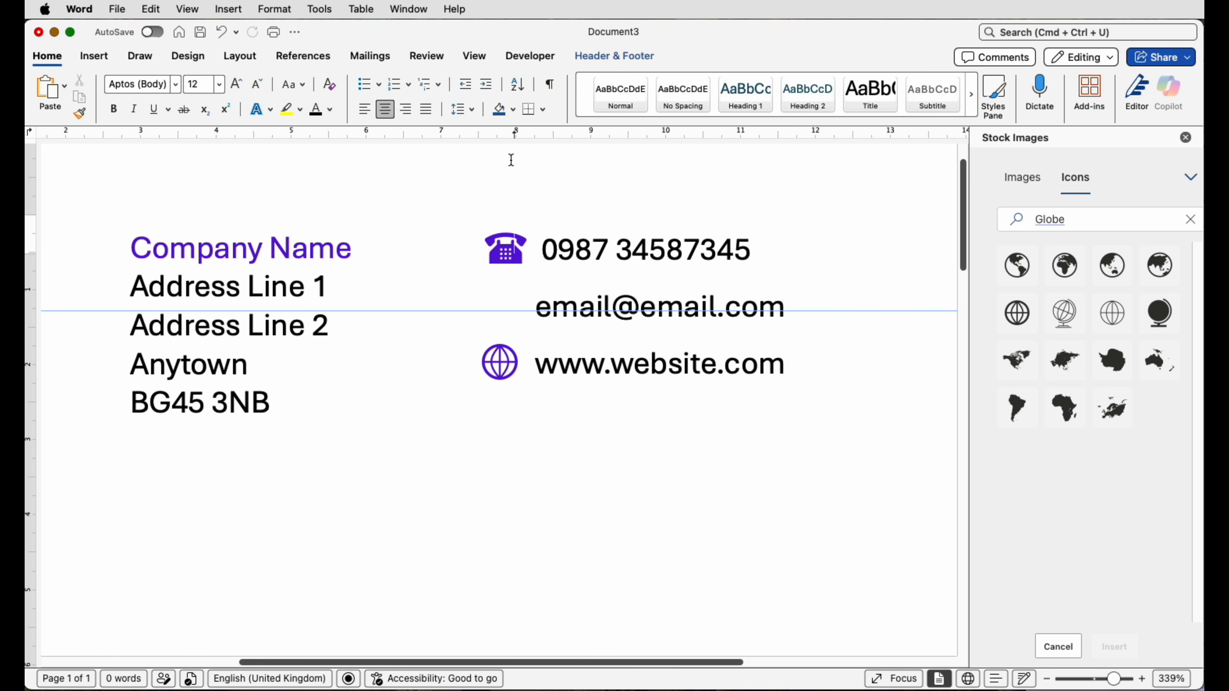
- Search the stock icons for "email" and insert the bold closed envelope icon into the header
{"action": "left_click", "coordinate": [996, 218]}
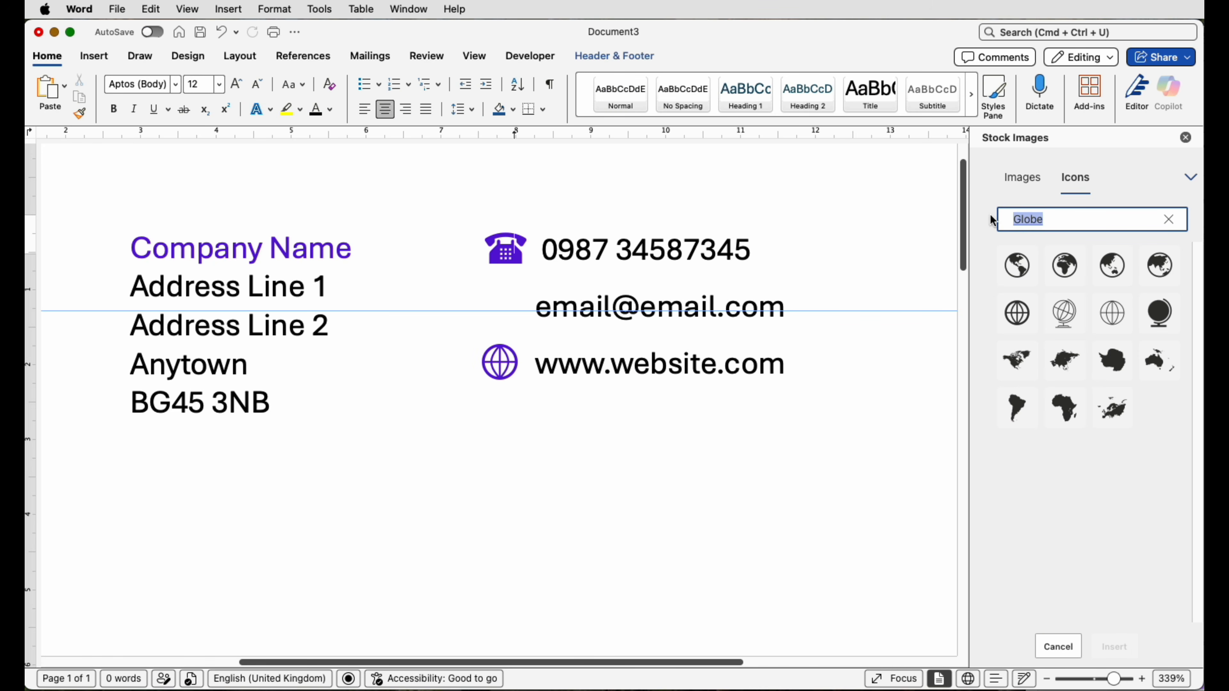
{"action": "type", "text": "email"}
{"action": "left_click", "coordinate": [1125, 314]}
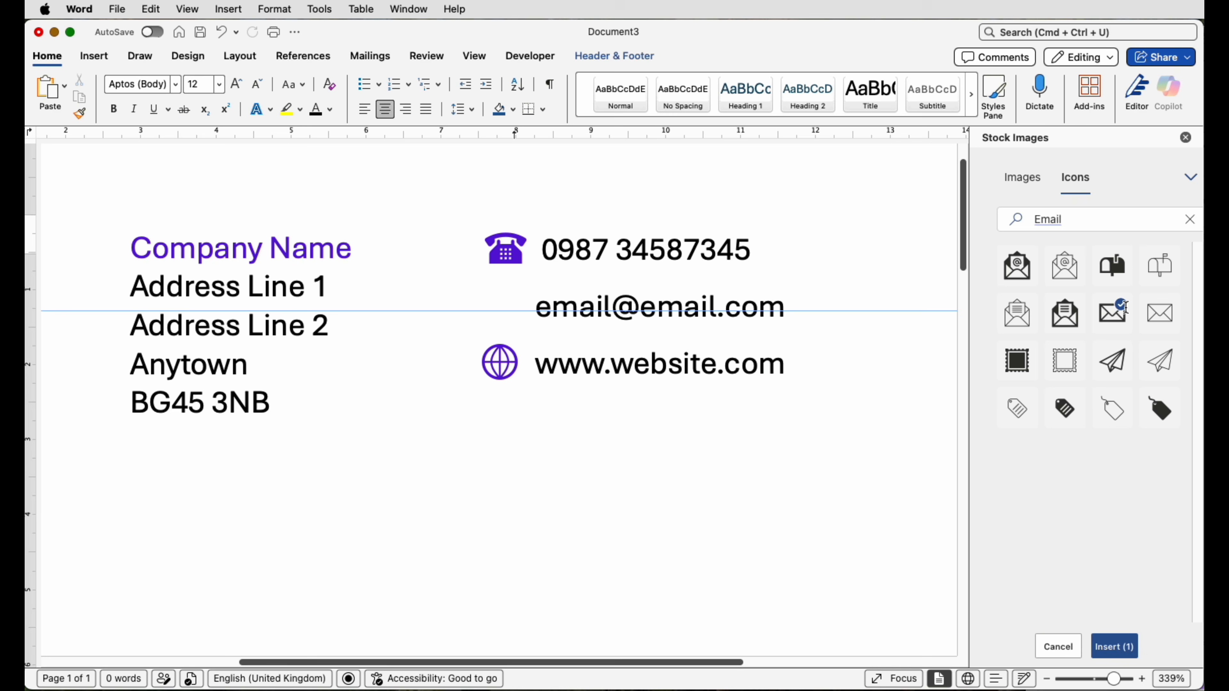
{"action": "left_click", "coordinate": [1115, 649]}
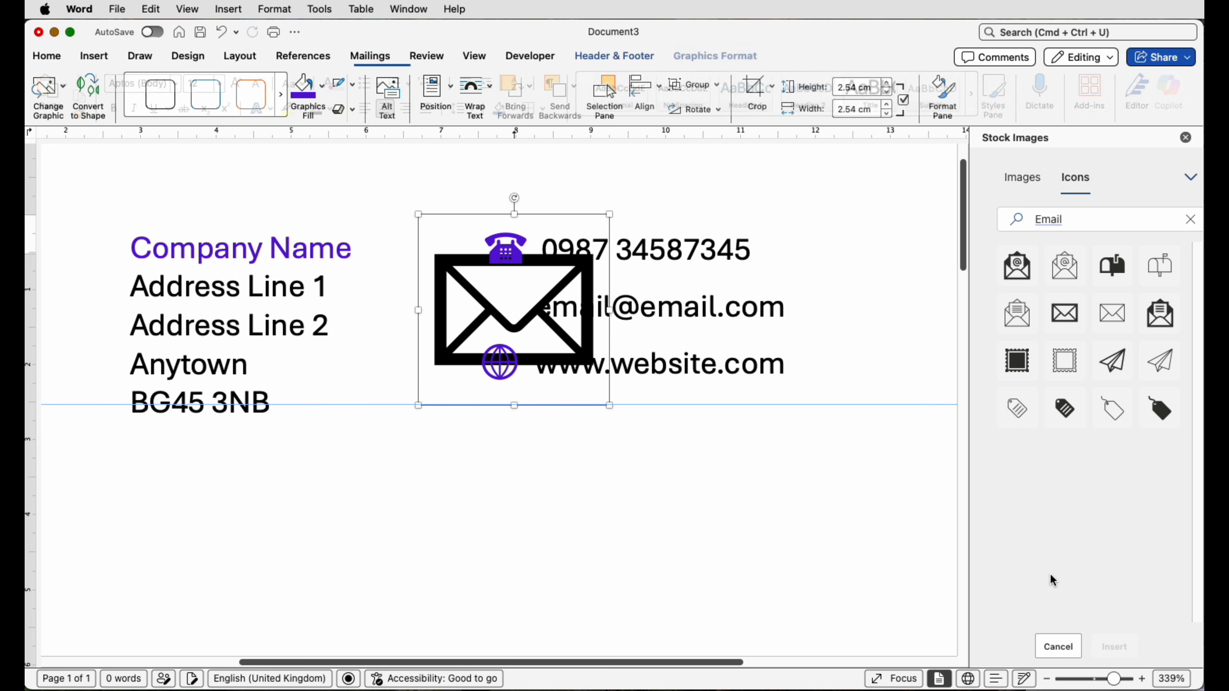
- Set the envelope icon's text wrapping to In Front of Text and fill it with the same purple
{"action": "left_click", "coordinate": [491, 94]}
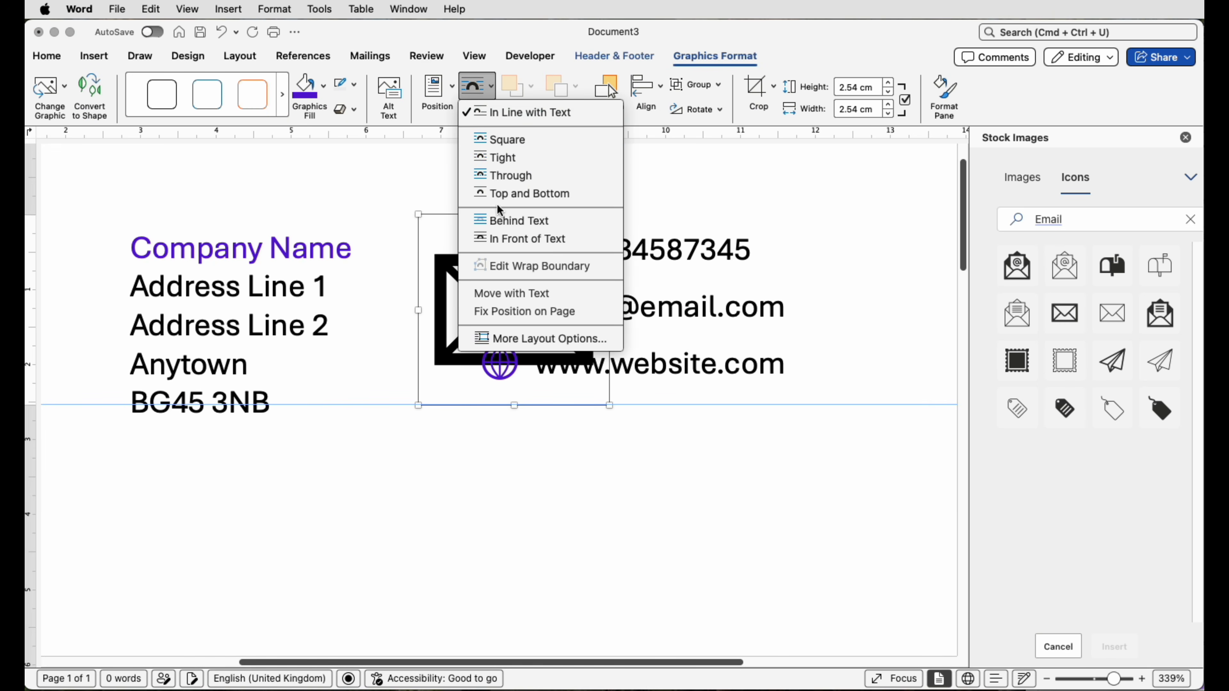
{"action": "left_click", "coordinate": [499, 239]}
{"action": "left_click", "coordinate": [306, 92]}
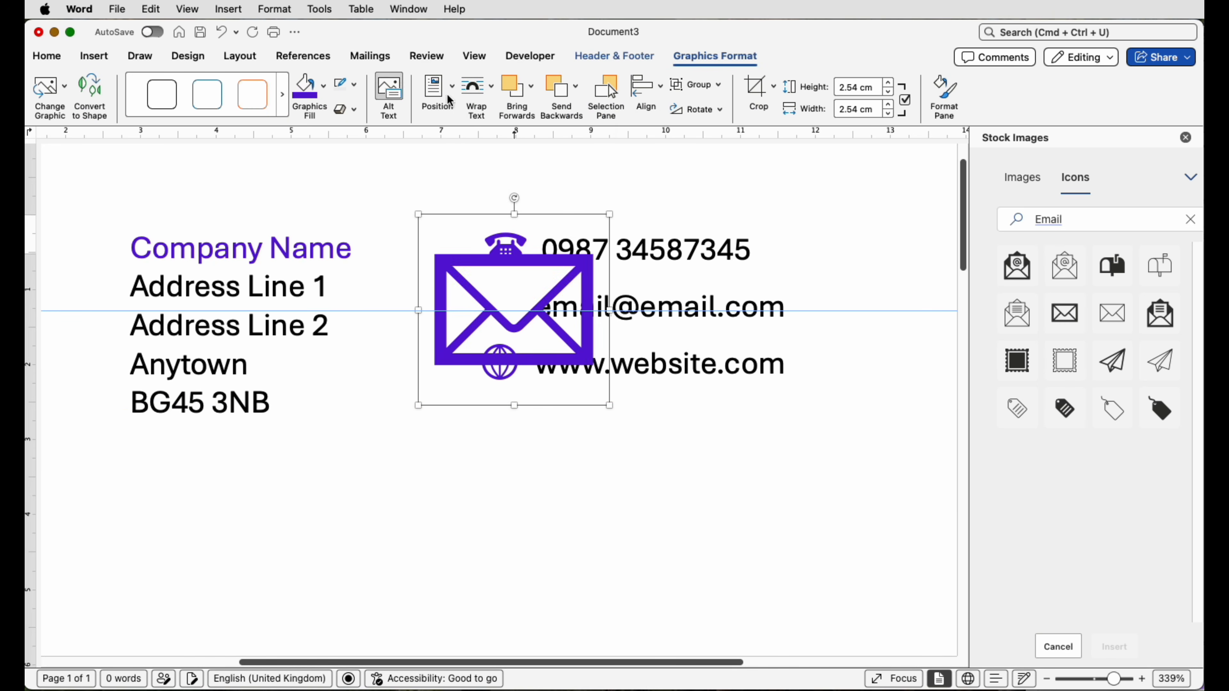
- Set the envelope icon's height to 0.7 cm with its proportions kept
{"action": "left_click", "coordinate": [870, 92]}
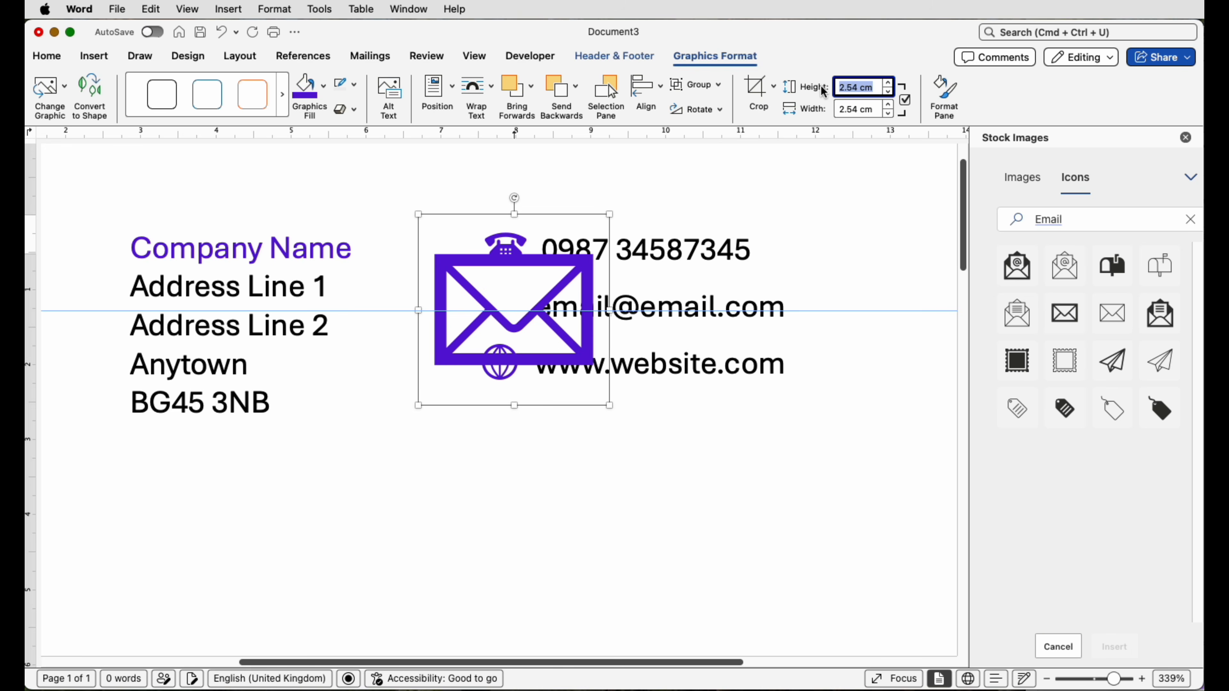
{"action": "type", "text": "0.7"}
{"action": "key", "text": "Return"}
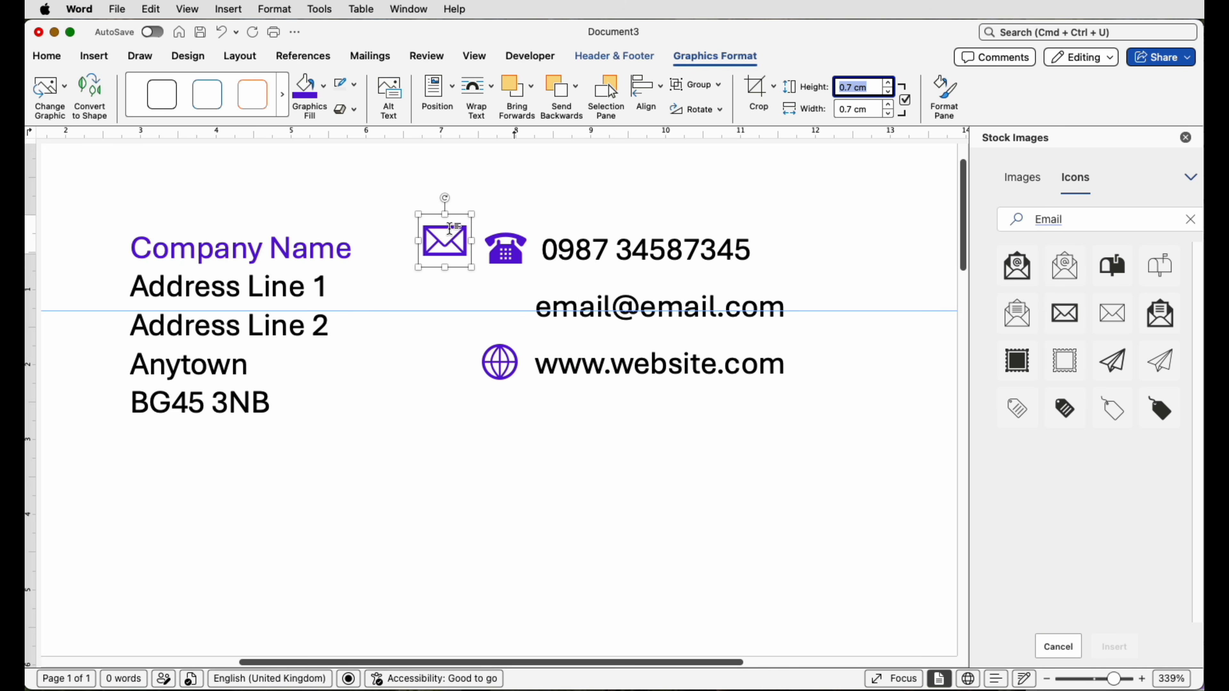
- Position the envelope icon just left of the email address, level with it and between the telephone and globe icons
{"action": "left_click_drag", "start_coordinate": [455, 219], "coordinate": [517, 284]}
{"action": "key", "text": "Down"}
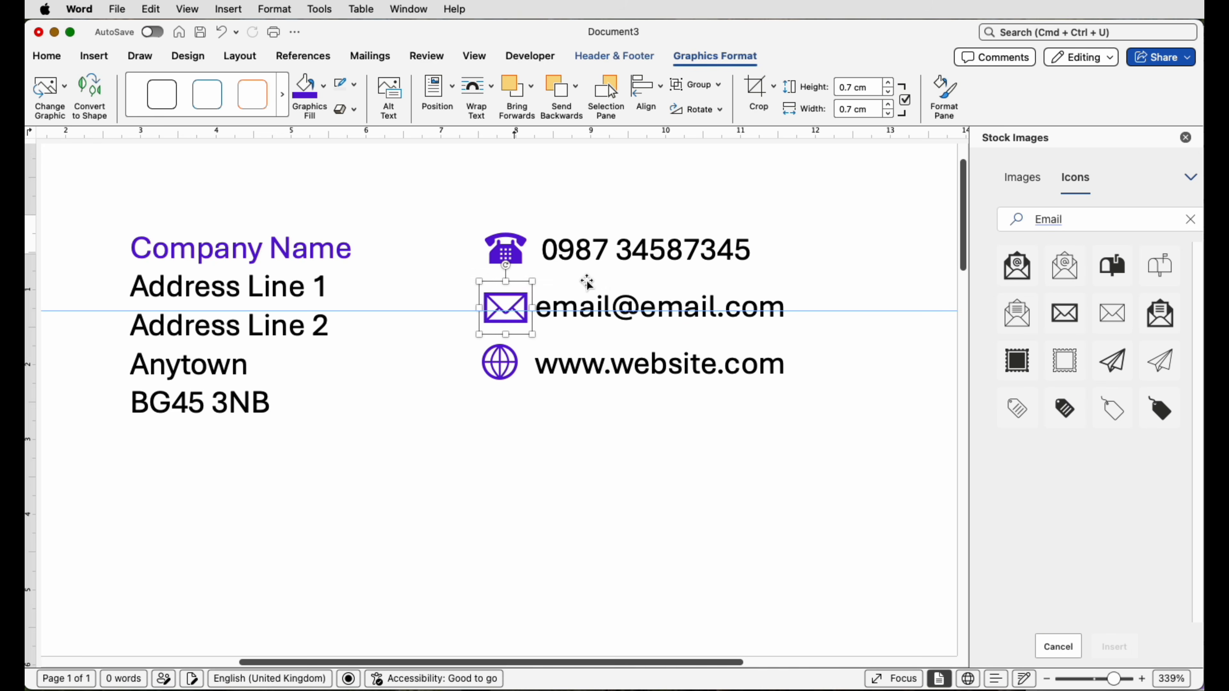
{"action": "key", "text": "Right"}
{"action": "key", "text": "Right"}
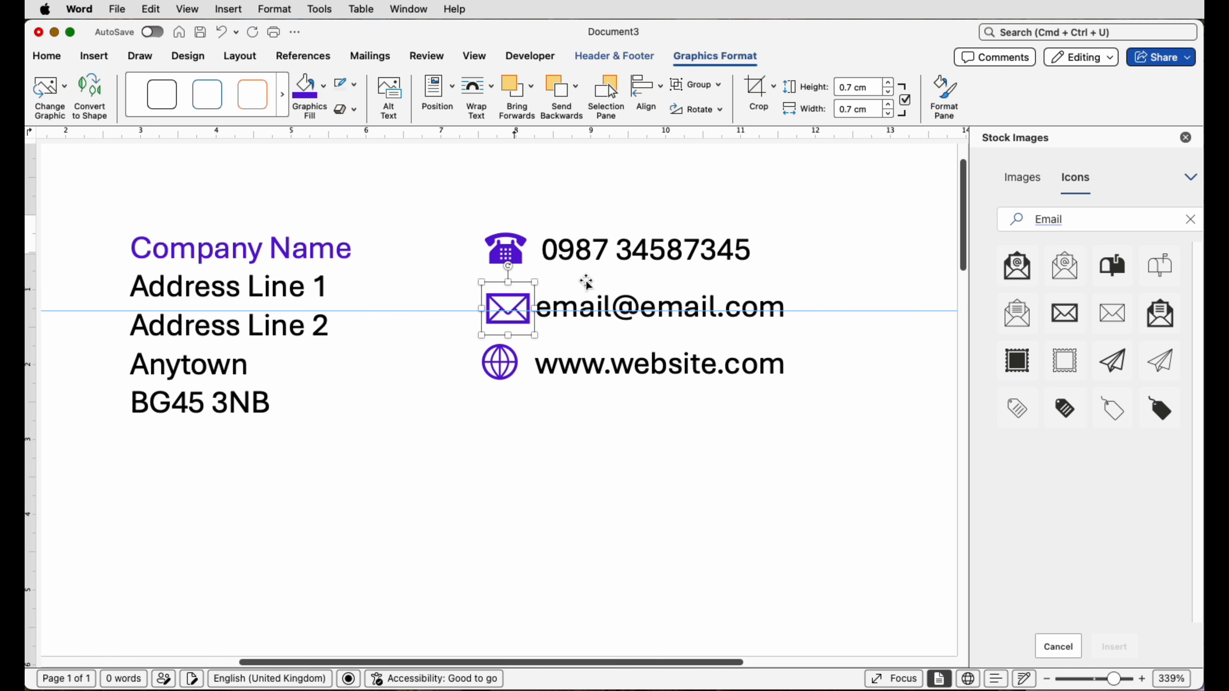
{"action": "key", "text": "Left"}
{"action": "key", "text": "Left"}
{"action": "key", "text": "Left"}
{"action": "key", "text": "Left"}
{"action": "key", "text": "Left"}
{"action": "key", "text": "Left"}
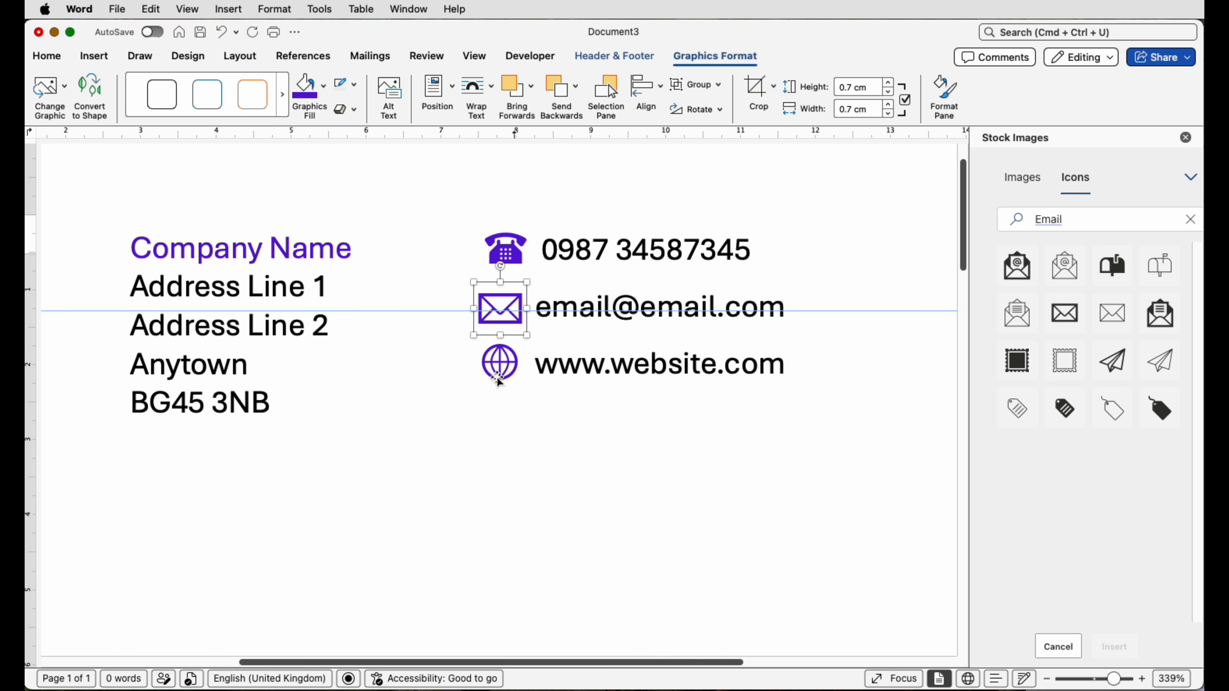
- Select the telephone, envelope and globe icons together and align them to their common centre
{"action": "left_click", "coordinate": [506, 366]}
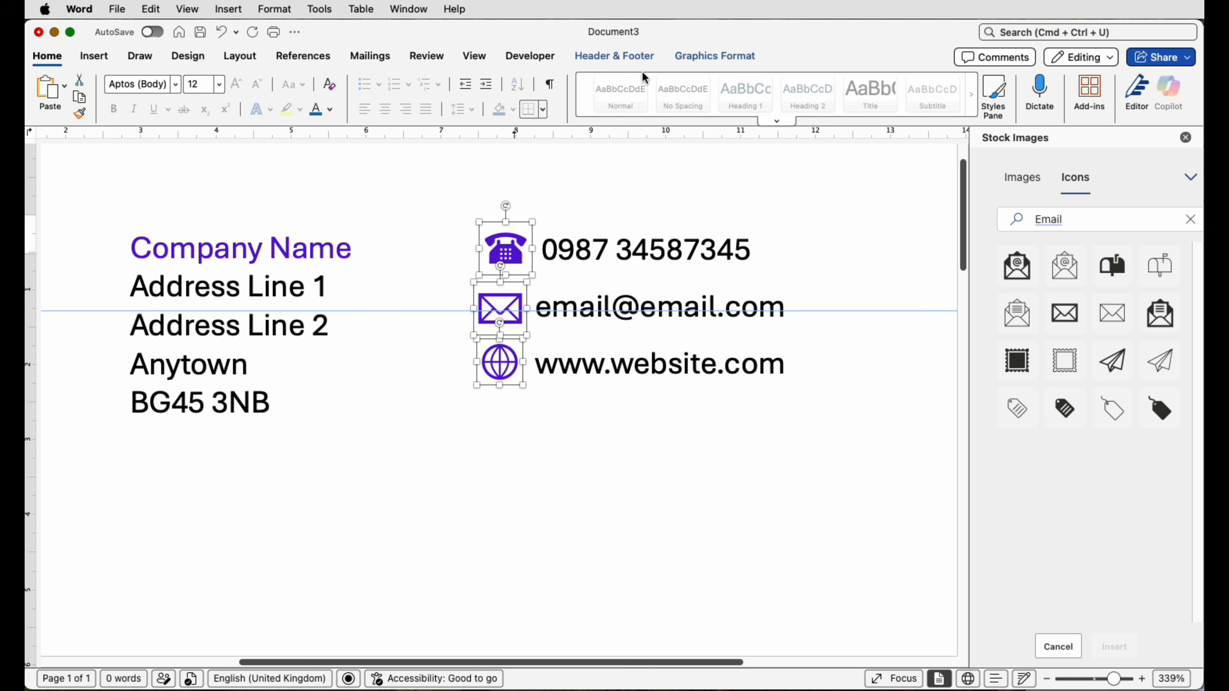
{"action": "left_click", "coordinate": [691, 55]}
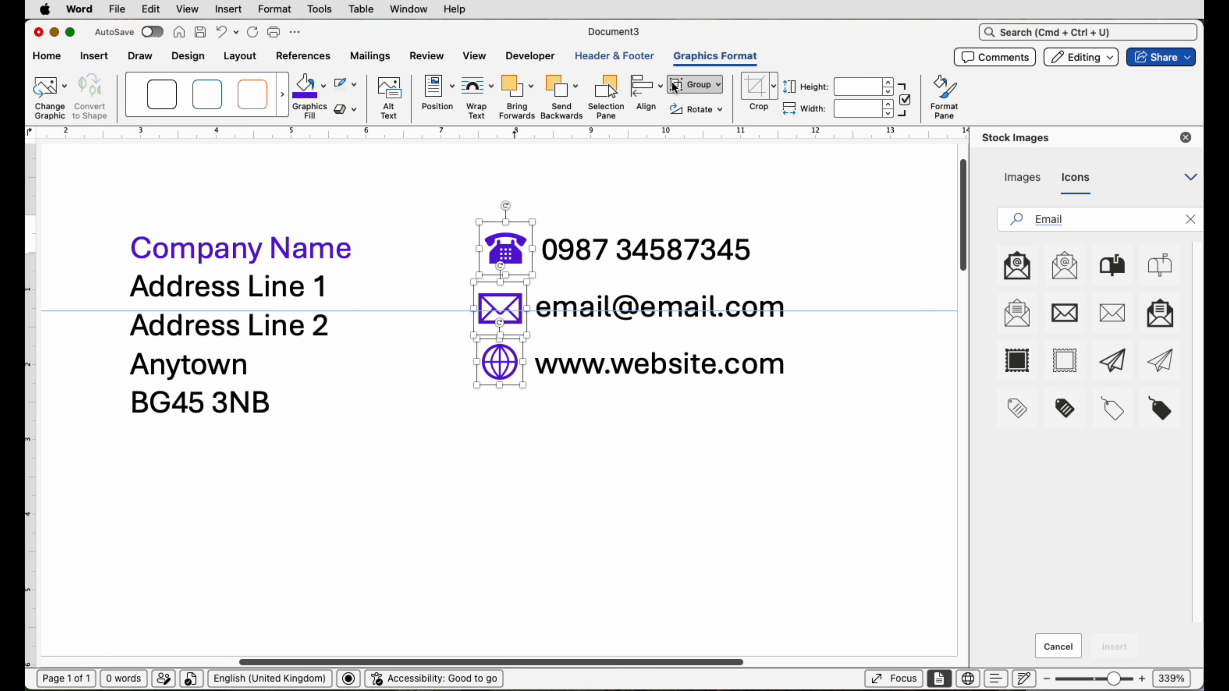
{"action": "left_click", "coordinate": [645, 87]}
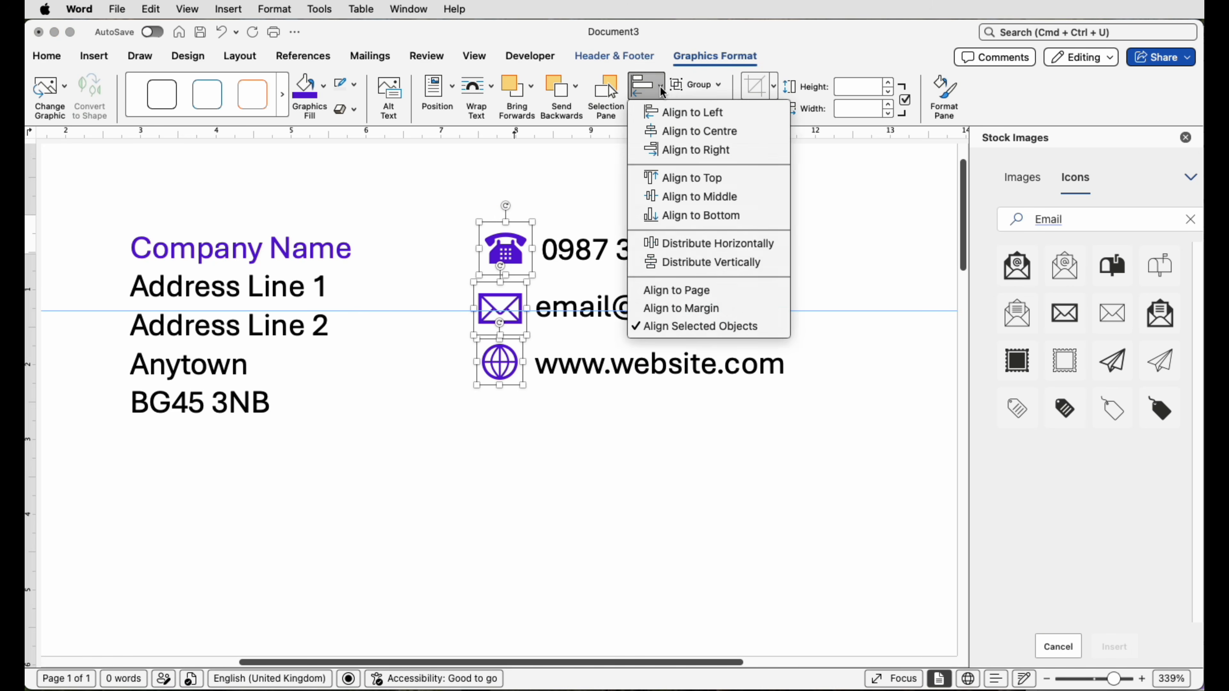
{"action": "left_click", "coordinate": [667, 138]}
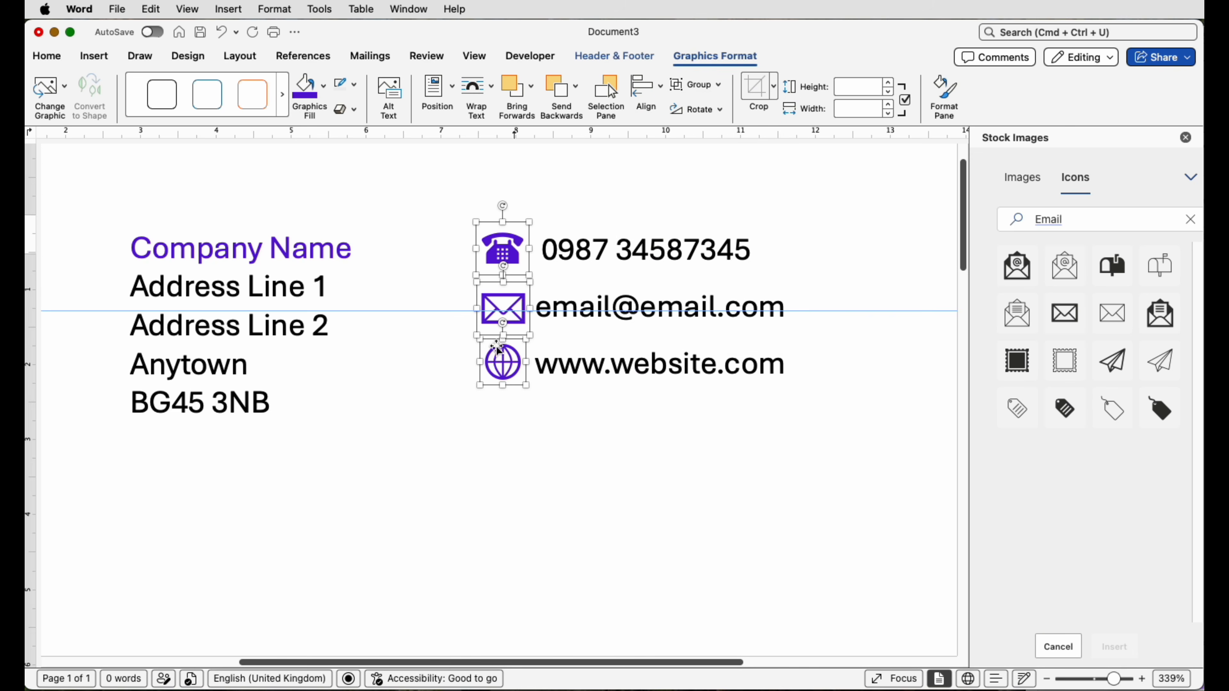
{"action": "left_click", "coordinate": [625, 177]}
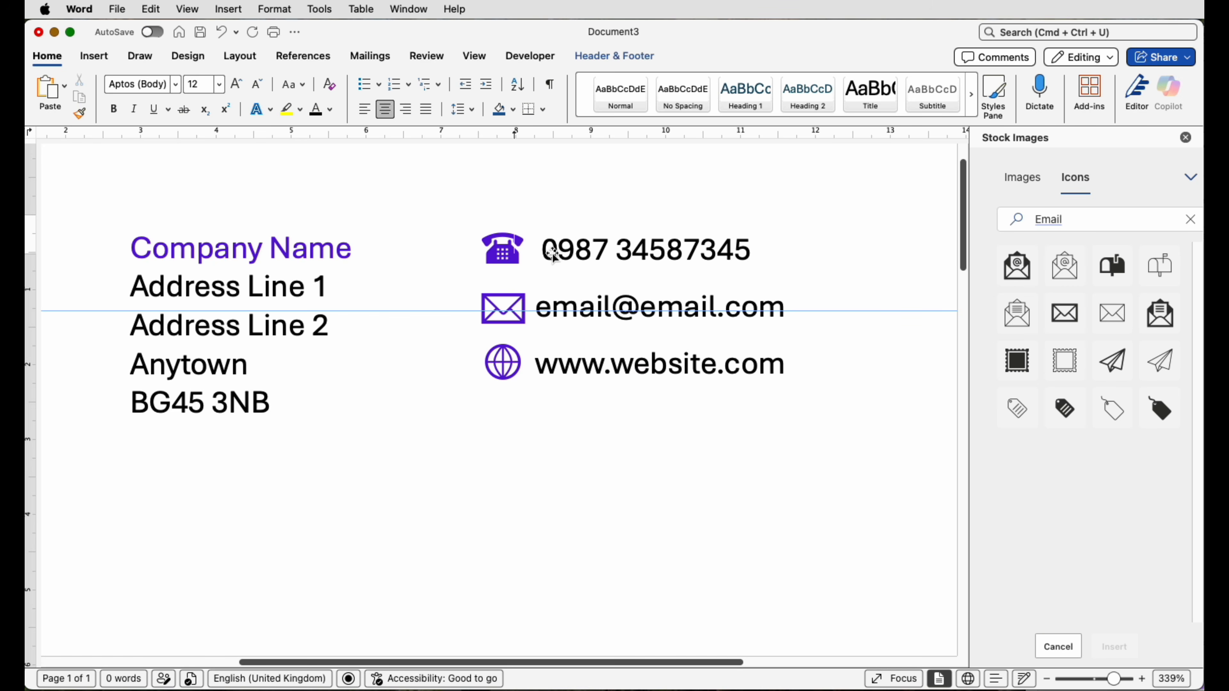
- Move the email address text box so its text starts in line with the telephone number above it
{"action": "left_click", "coordinate": [591, 257]}
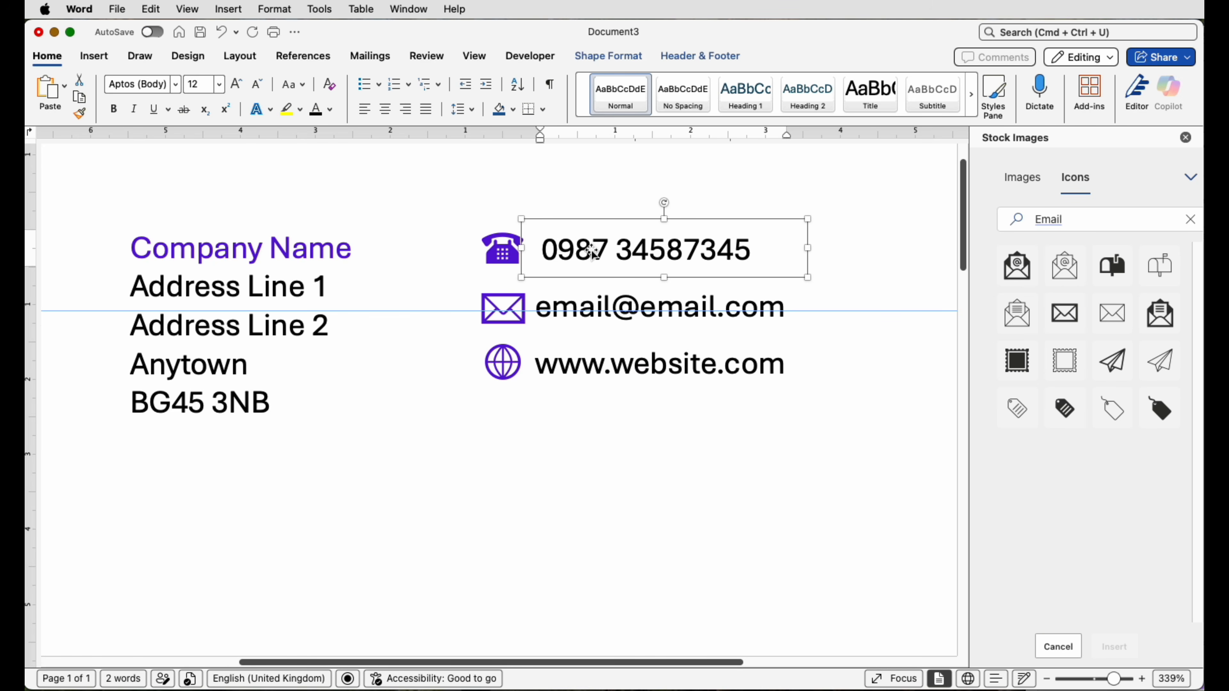
{"action": "left_click", "coordinate": [594, 306], "text": "shift"}
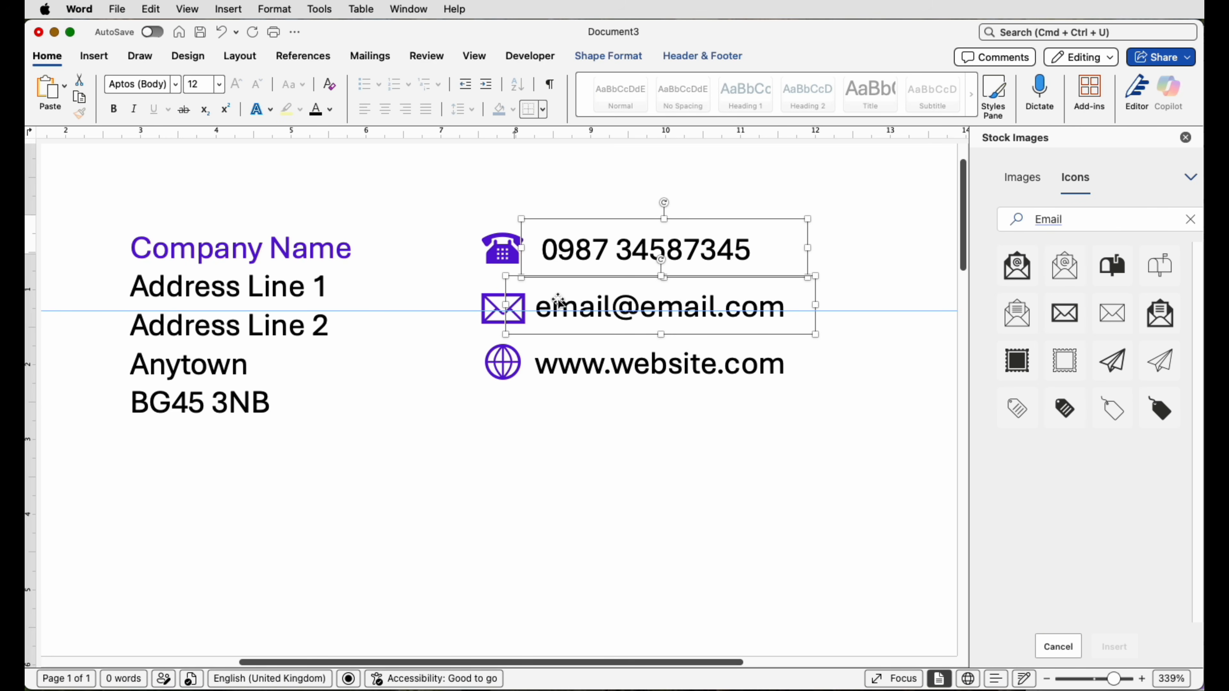
{"action": "left_click_drag", "start_coordinate": [561, 290], "coordinate": [519, 312]}
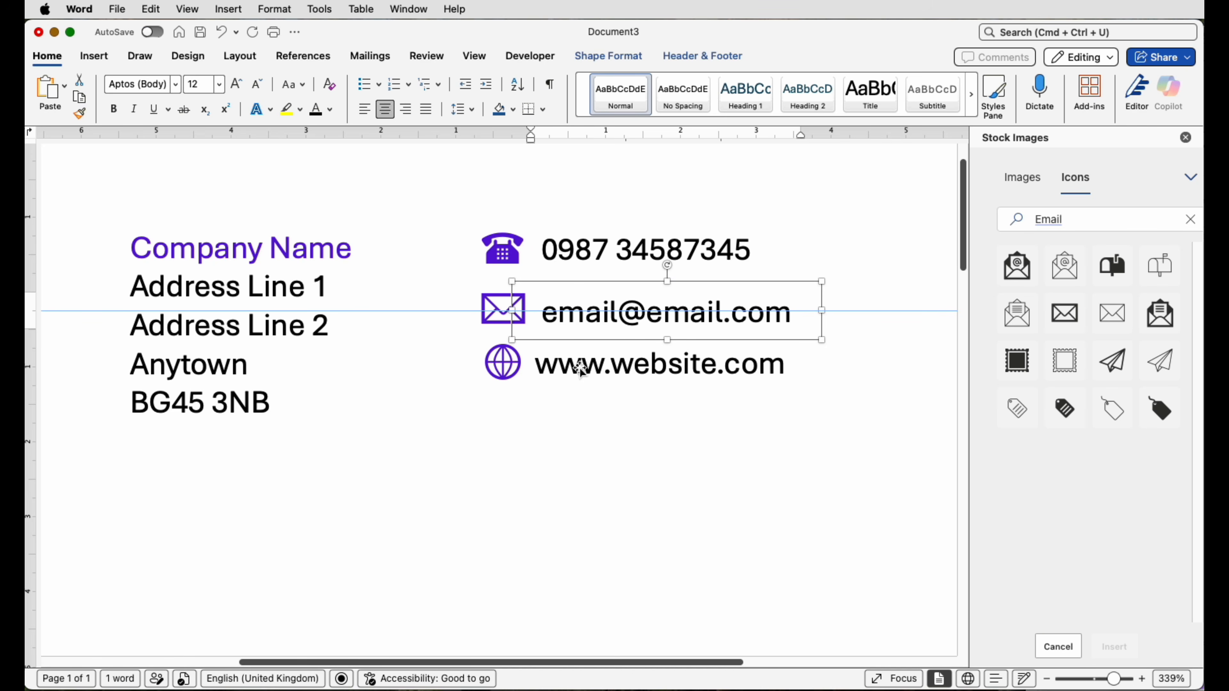
- Move the website address text box so its text starts in line with the email address and sits level with the globe icon
{"action": "left_click_drag", "start_coordinate": [580, 370], "coordinate": [544, 361]}
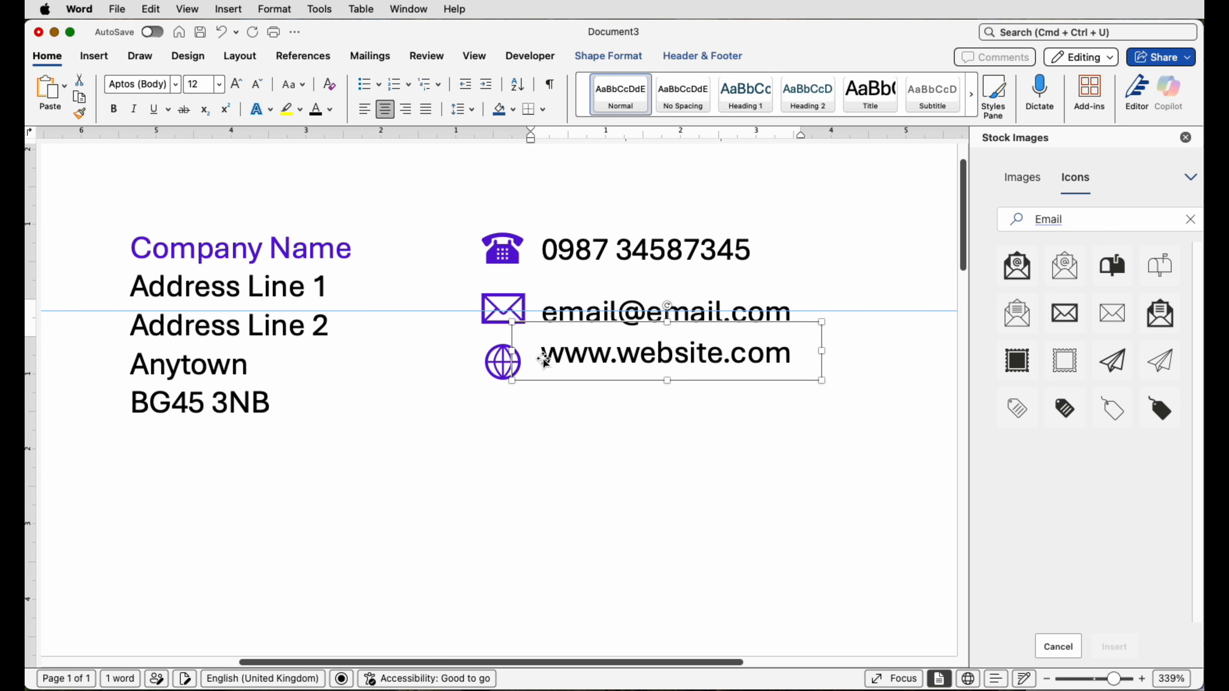
{"action": "key", "text": "Down"}
{"action": "key", "text": "Down"}
{"action": "key", "text": "Down"}
{"action": "key", "text": "Down"}
{"action": "key", "text": "Down"}
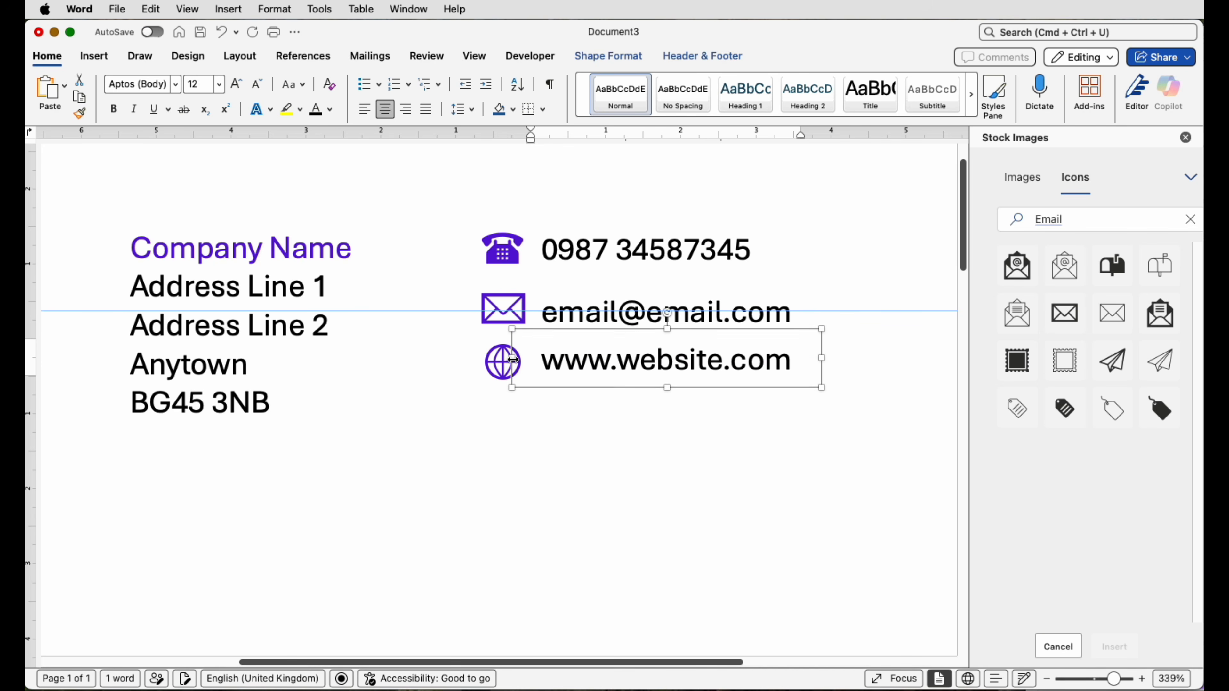
{"action": "key", "text": "Down"}
{"action": "key", "text": "Down"}
{"action": "key", "text": "Down"}
{"action": "key", "text": "Down"}
{"action": "key", "text": "Up"}
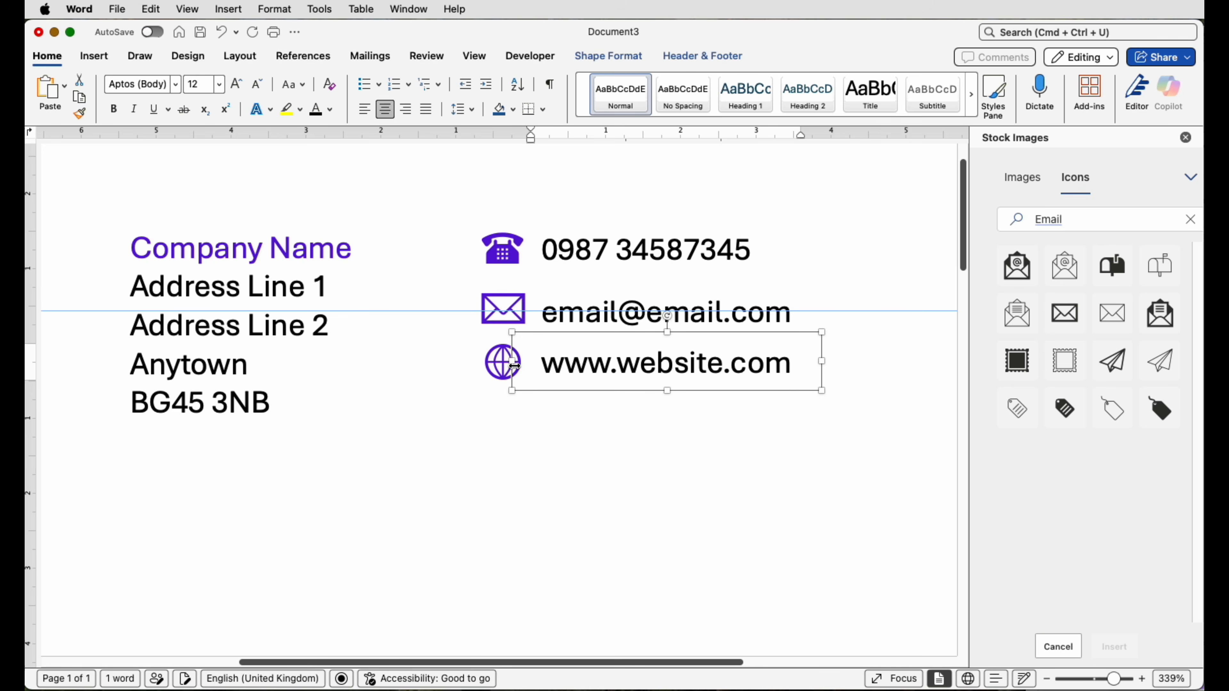
{"action": "left_click", "coordinate": [822, 244]}
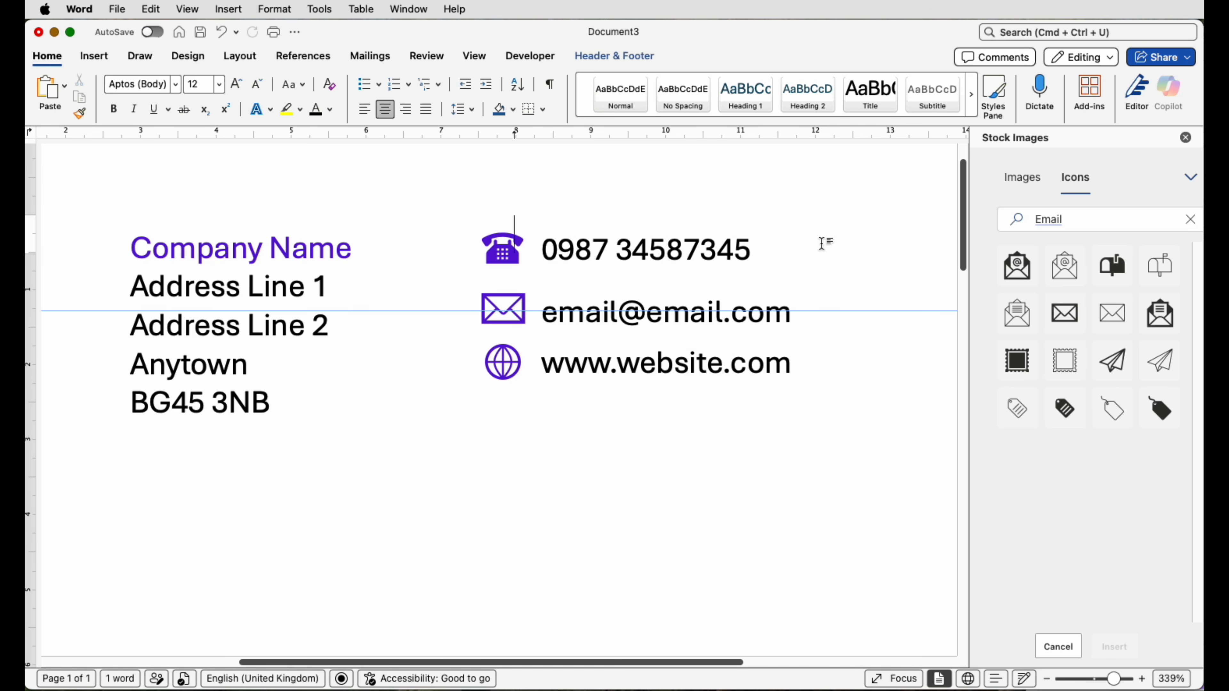
- Nudge the email address text box up until its text is level with the envelope icon
{"action": "left_click", "coordinate": [595, 314]}
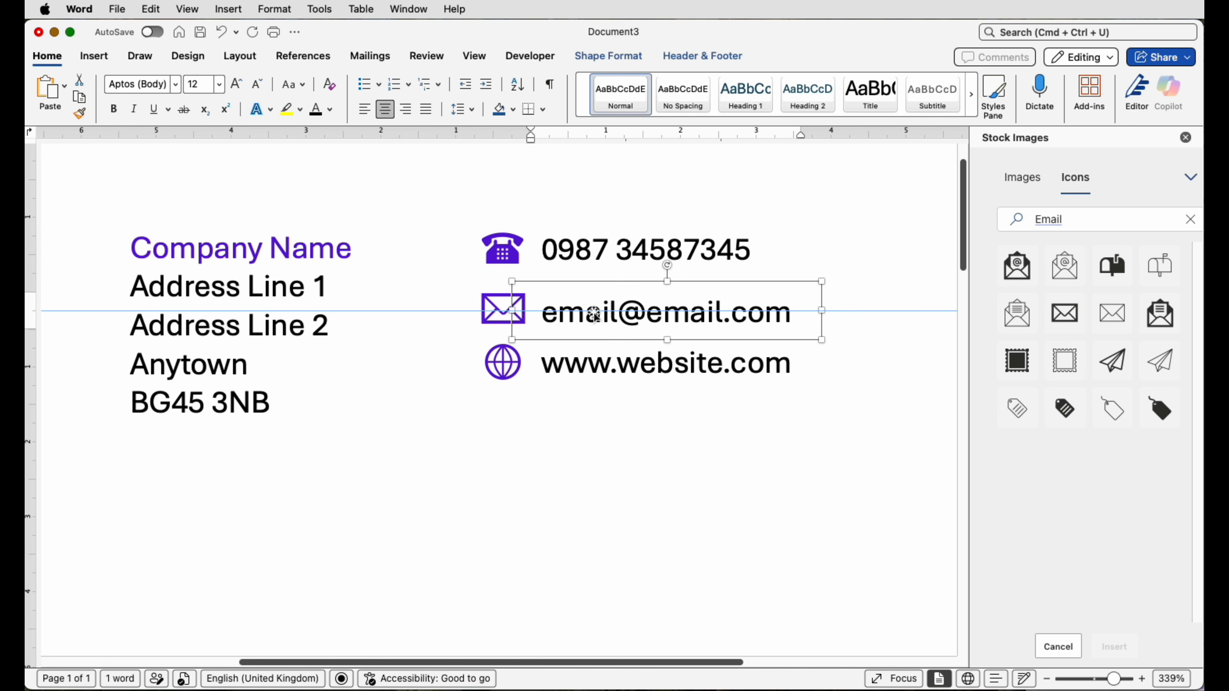
{"action": "key", "text": "Up"}
{"action": "key", "text": "Up"}
{"action": "key", "text": "Up"}
{"action": "key", "text": "Up"}
{"action": "key", "text": "Up"}
{"action": "key", "text": "Up"}
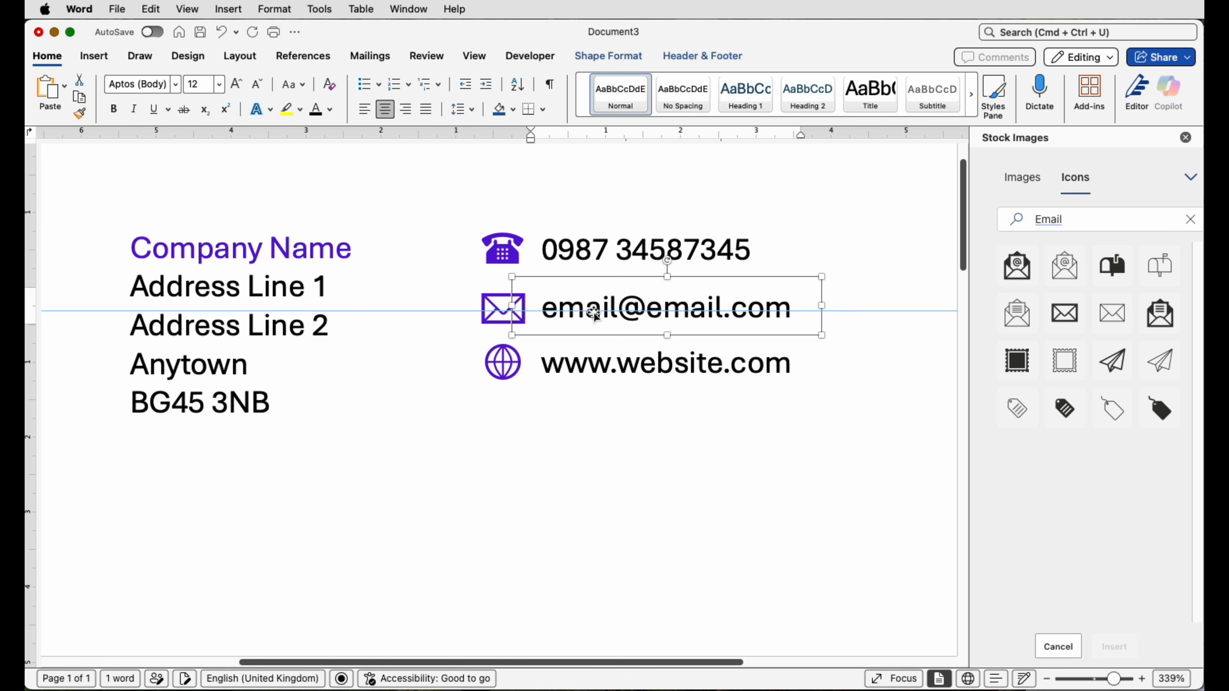
{"action": "left_click", "coordinate": [818, 250]}
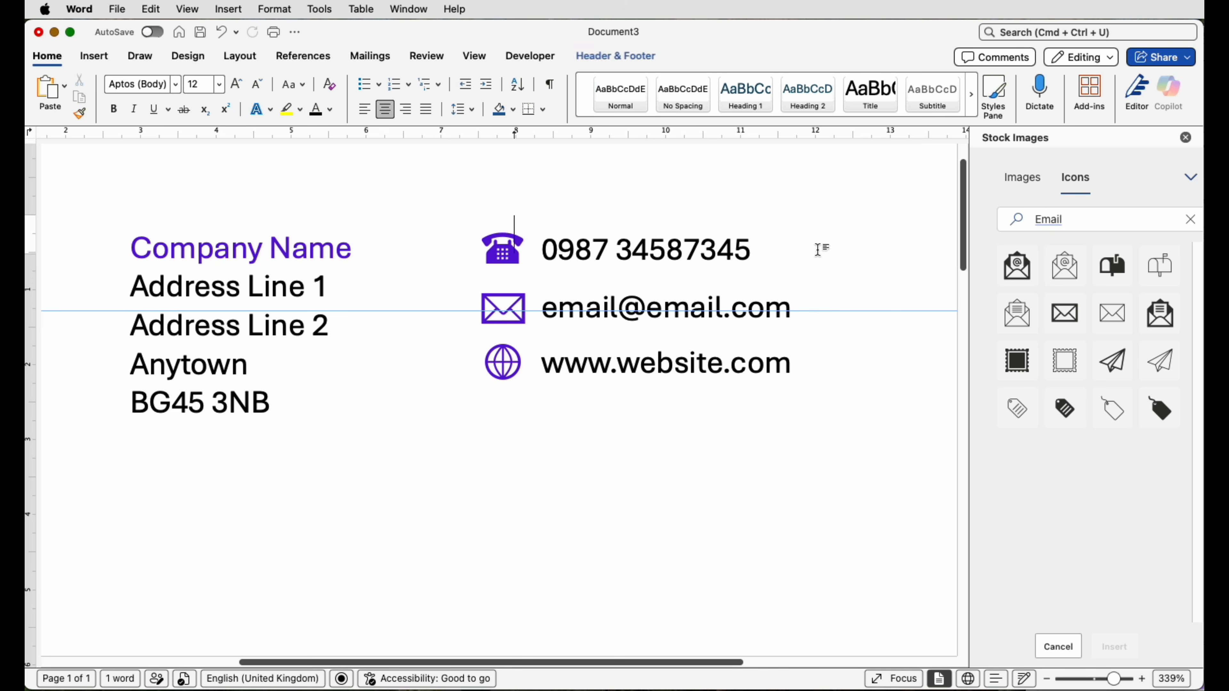
- Select the three contact text boxes together with the telephone, envelope and globe icons and group them into one object
{"action": "left_click", "coordinate": [608, 363]}
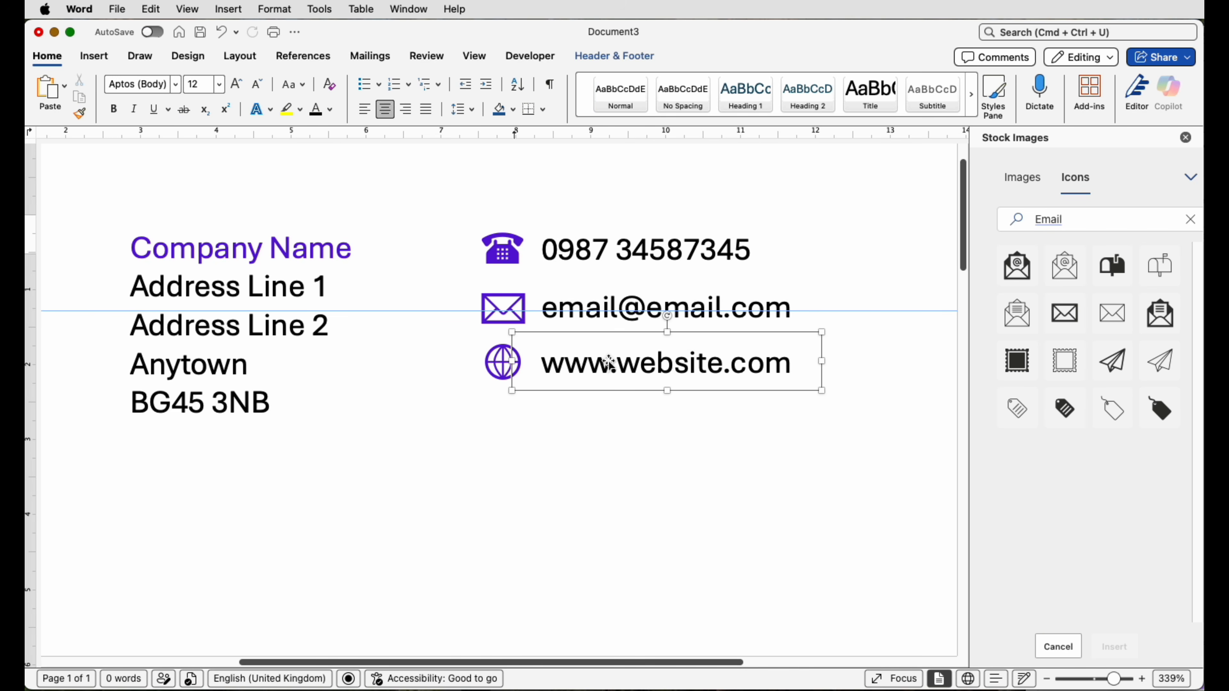
{"action": "left_click", "coordinate": [499, 362], "text": "shift"}
{"action": "left_click", "coordinate": [503, 305], "text": "shift"}
{"action": "left_click", "coordinate": [564, 303], "text": "shift"}
{"action": "left_click", "coordinate": [557, 252], "text": "shift"}
{"action": "left_click", "coordinate": [494, 251], "text": "shift"}
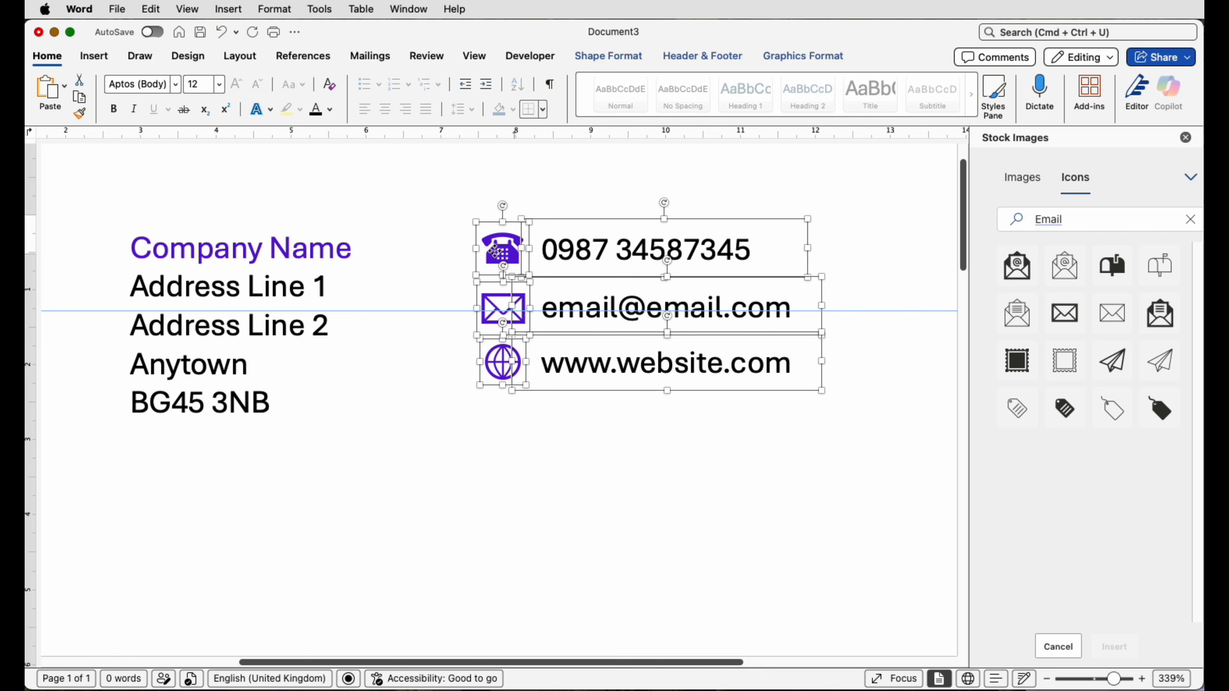
{"action": "left_click", "coordinate": [624, 55]}
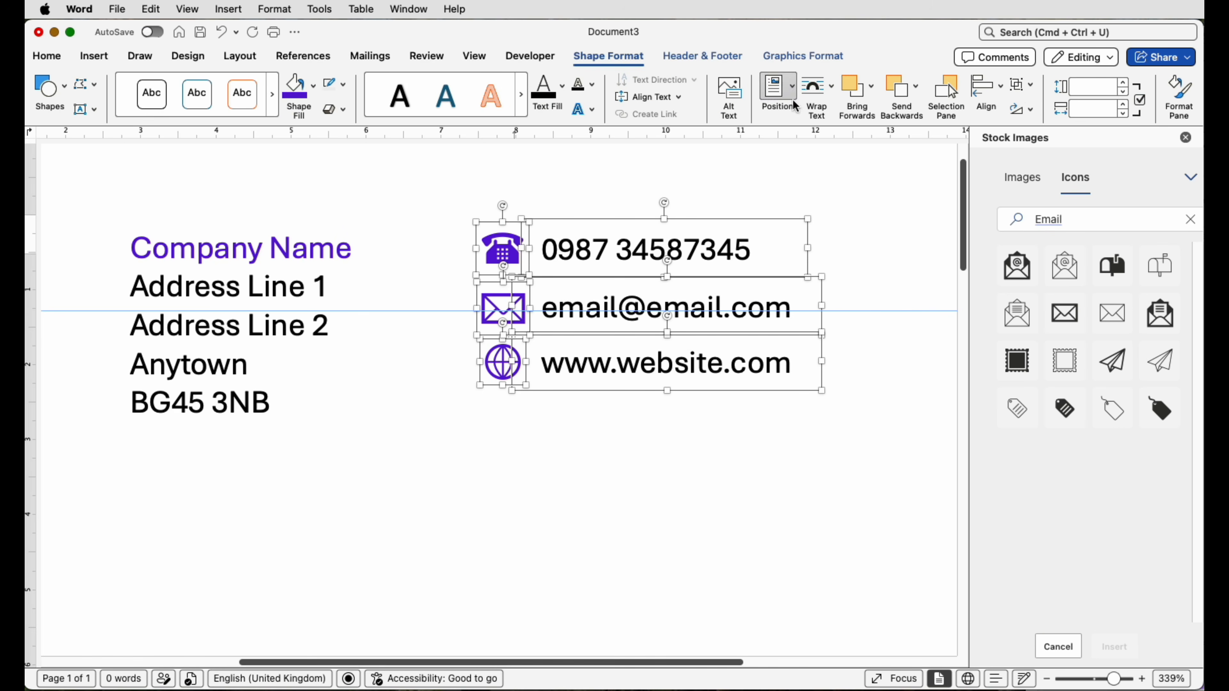
{"action": "left_click", "coordinate": [1022, 93]}
{"action": "left_click", "coordinate": [1053, 104]}
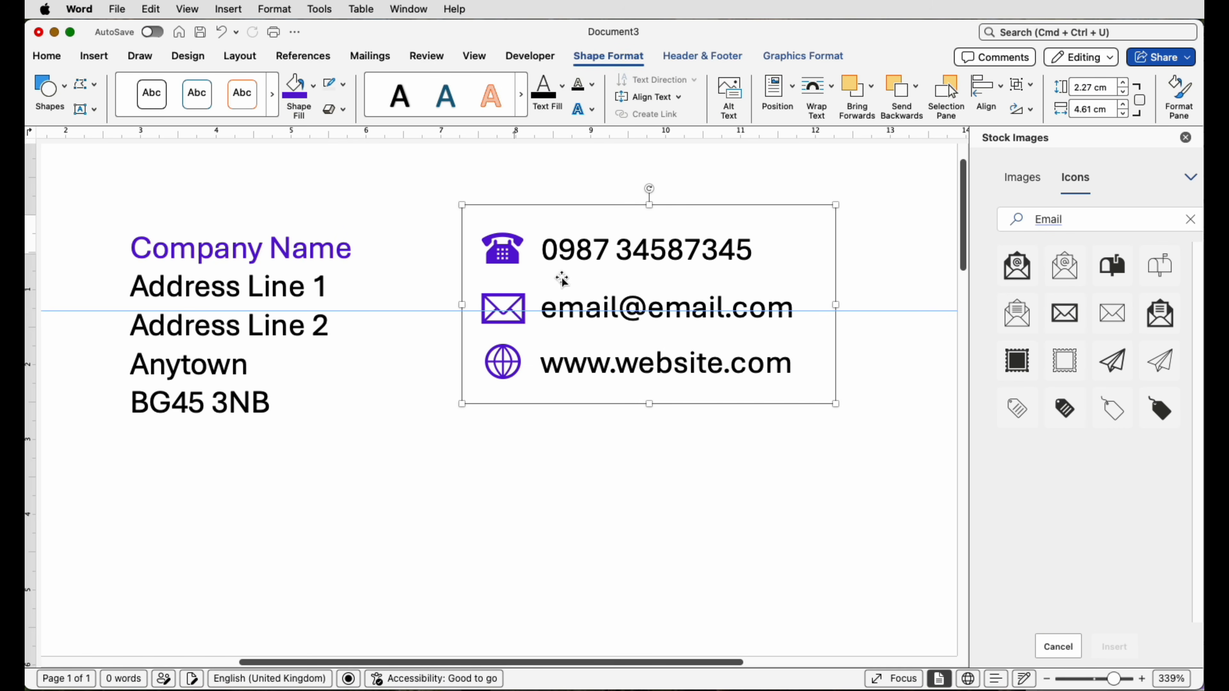
- Move the grouped contact details farther right of the address block, leaving a wider gap between them
{"action": "left_click_drag", "start_coordinate": [563, 280], "coordinate": [412, 277]}
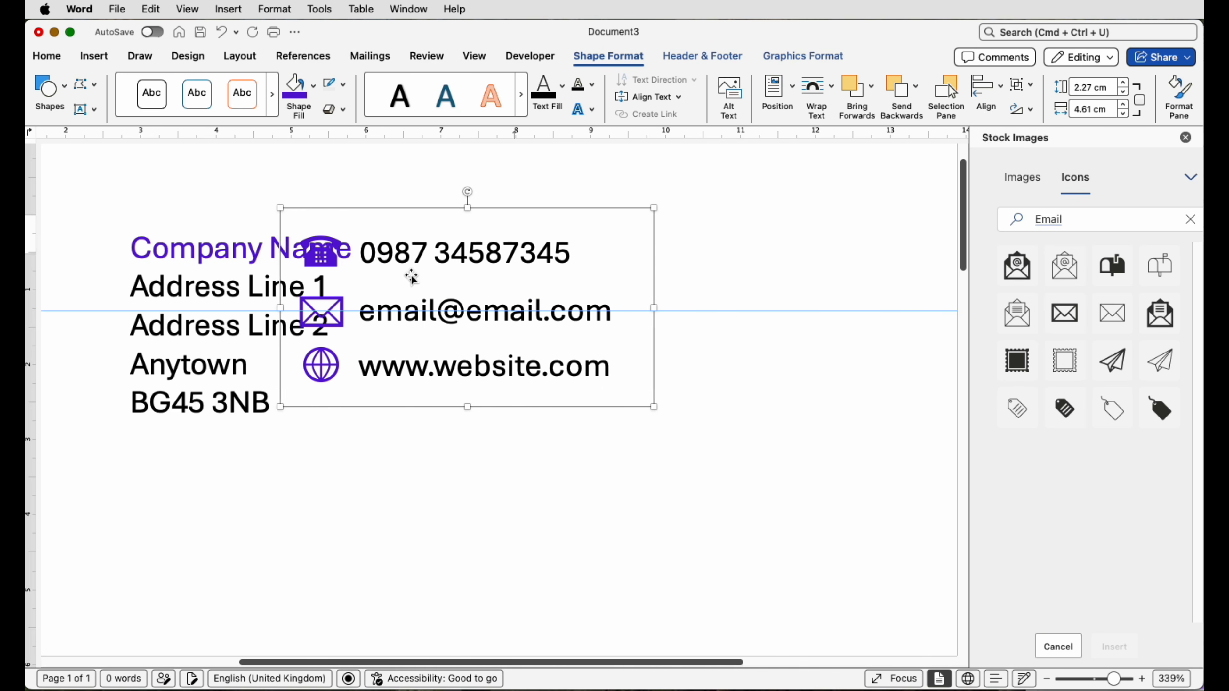
{"action": "key", "text": "Right"}
{"action": "key", "text": "Right"}
{"action": "key", "text": "Right"}
{"action": "key", "text": "Right"}
{"action": "key", "text": "Right"}
{"action": "key", "text": "Right"}
{"action": "key", "text": "Right"}
{"action": "key", "text": "Right"}
{"action": "key", "text": "Right"}
{"action": "key", "text": "Right"}
{"action": "key", "text": "Right"}
{"action": "key", "text": "Right"}
{"action": "key", "text": "Right"}
{"action": "key", "text": "Right"}
{"action": "key", "text": "Right"}
{"action": "key", "text": "Right"}
{"action": "key", "text": "Right"}
{"action": "key", "text": "Right"}
{"action": "key", "text": "Right"}
{"action": "key", "text": "Right"}
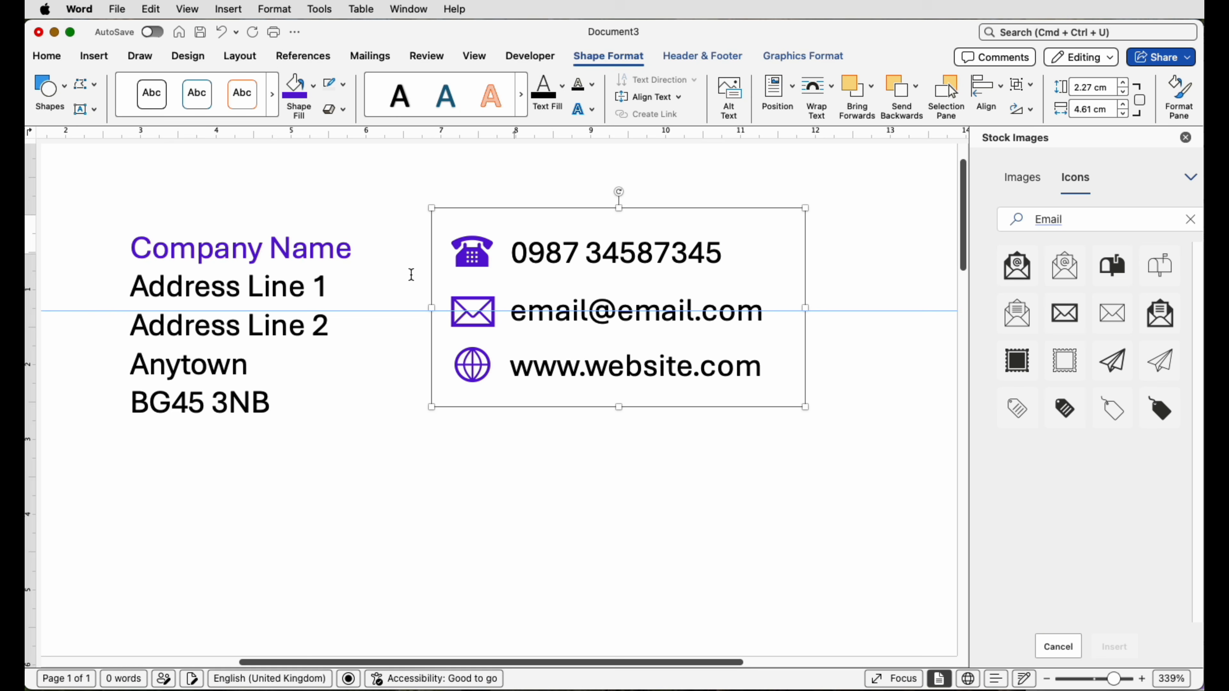
{"action": "key", "text": "Right"}
{"action": "key", "text": "Right"}
{"action": "key", "text": "Right"}
{"action": "key", "text": "Right"}
{"action": "key", "text": "Right"}
{"action": "key", "text": "Right"}
{"action": "key", "text": "Right"}
{"action": "key", "text": "Right"}
{"action": "key", "text": "Right"}
{"action": "key", "text": "Right"}
{"action": "key", "text": "Right"}
{"action": "key", "text": "Right"}
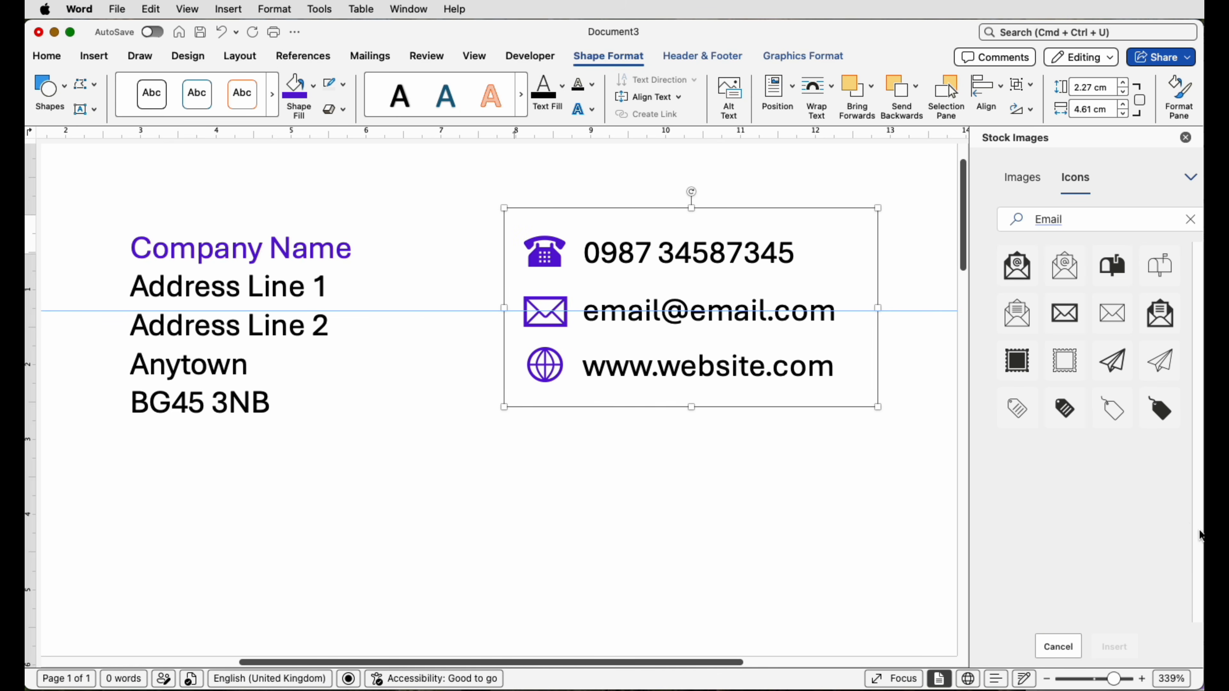
{"action": "left_click_drag", "start_coordinate": [1122, 680], "coordinate": [1101, 679]}
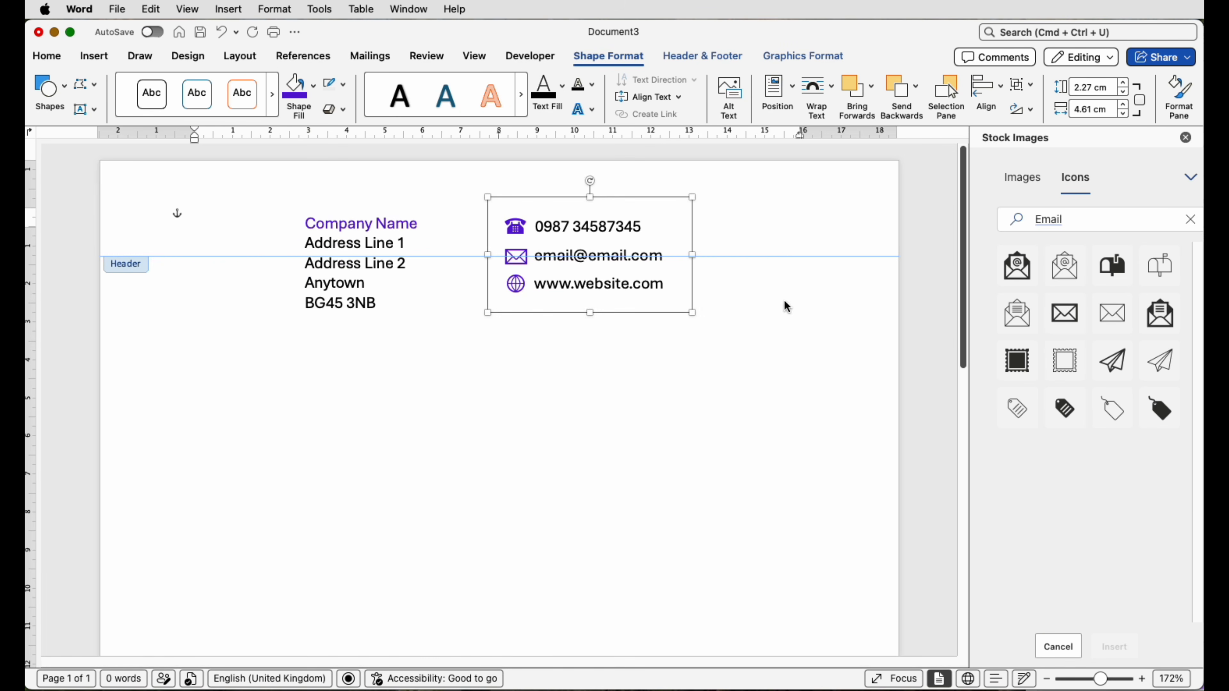
{"action": "left_click", "coordinate": [787, 229]}
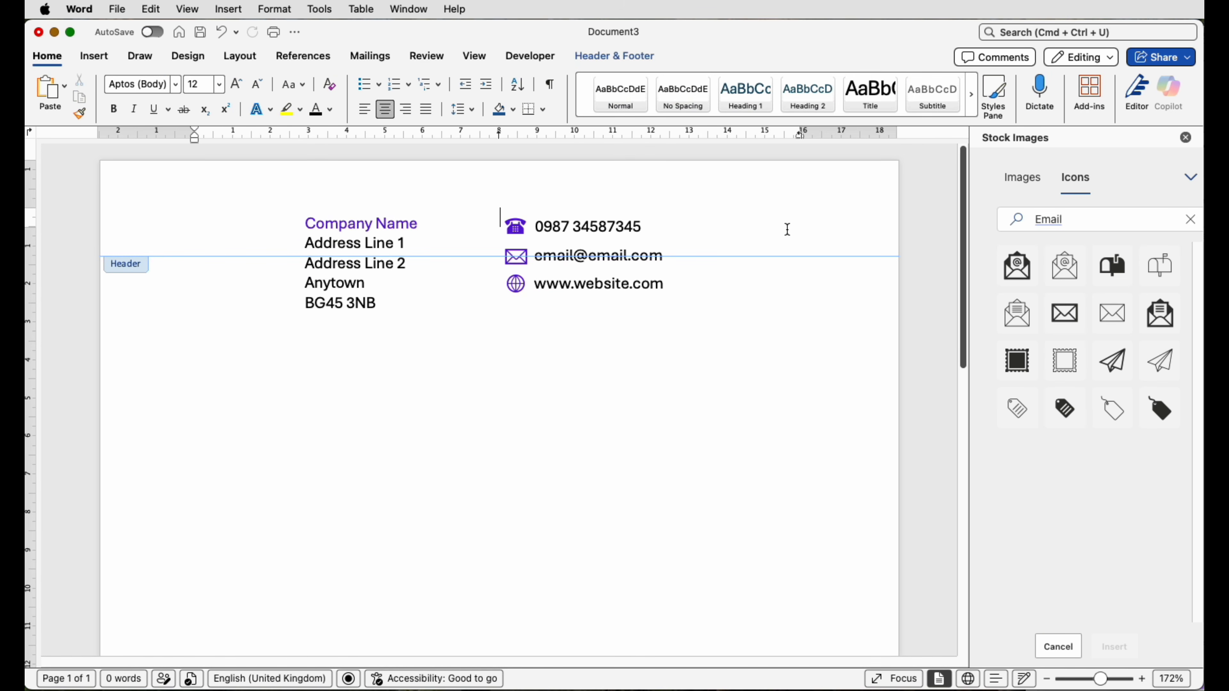
{"action": "left_click", "coordinate": [96, 56]}
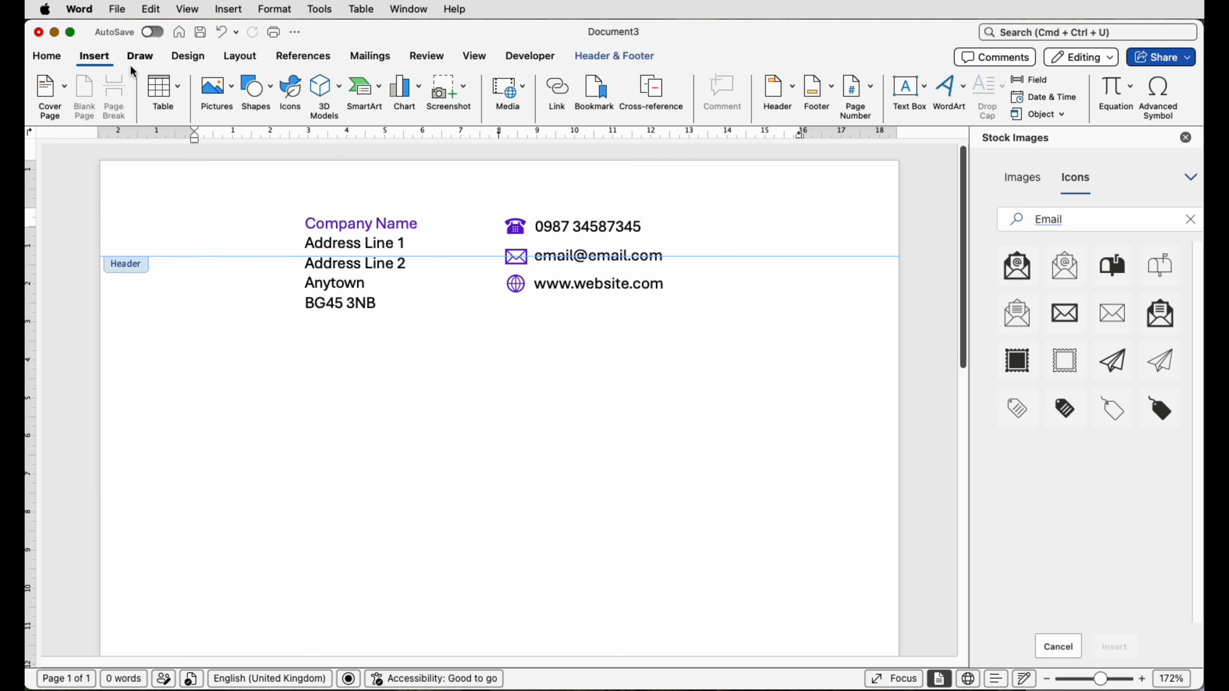
{"action": "left_click", "coordinate": [215, 87]}
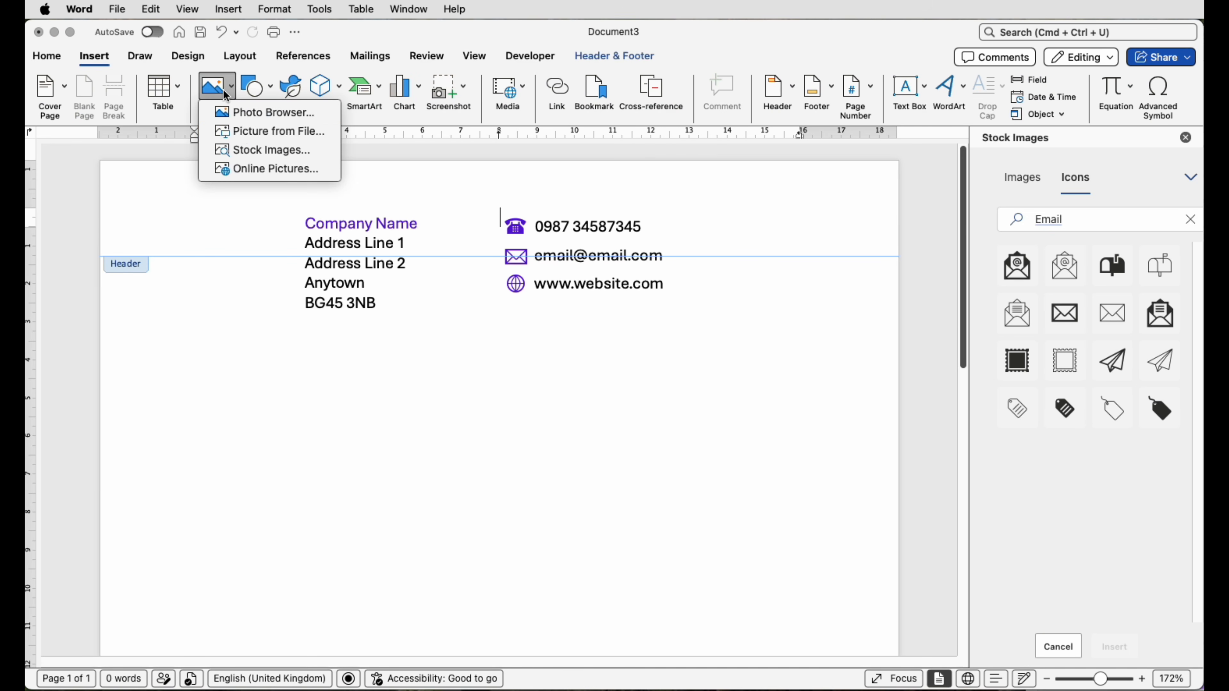
{"action": "left_click", "coordinate": [244, 131]}
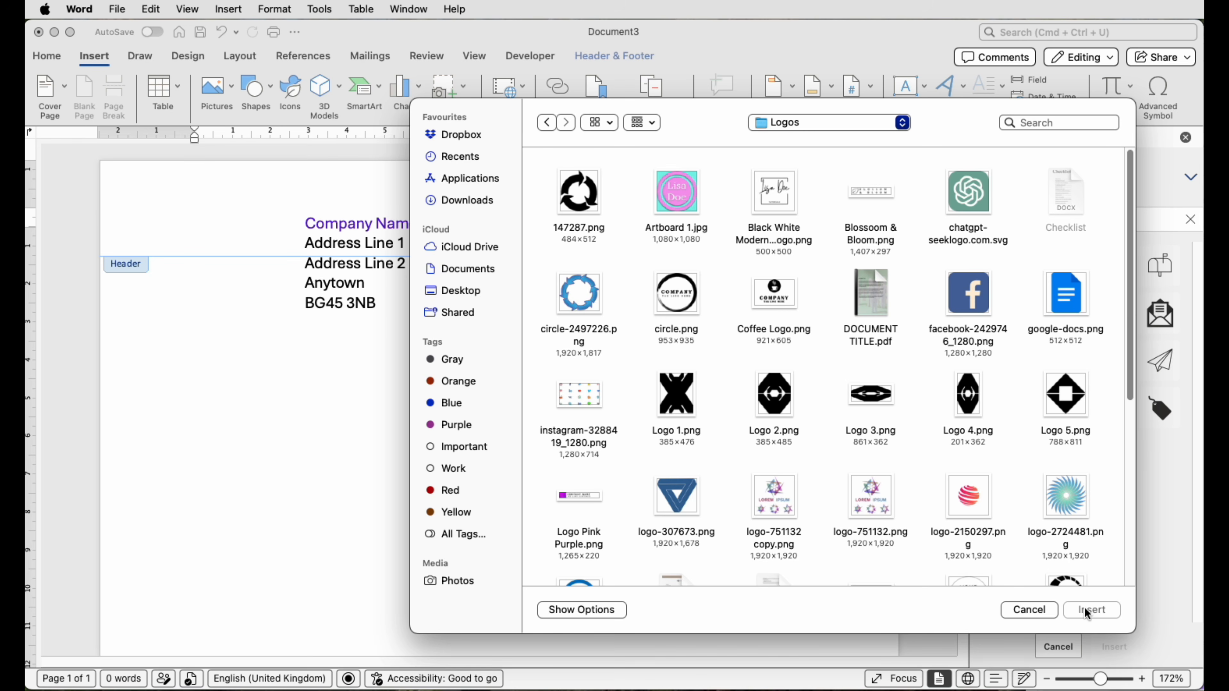
{"action": "left_click", "coordinate": [1052, 611]}
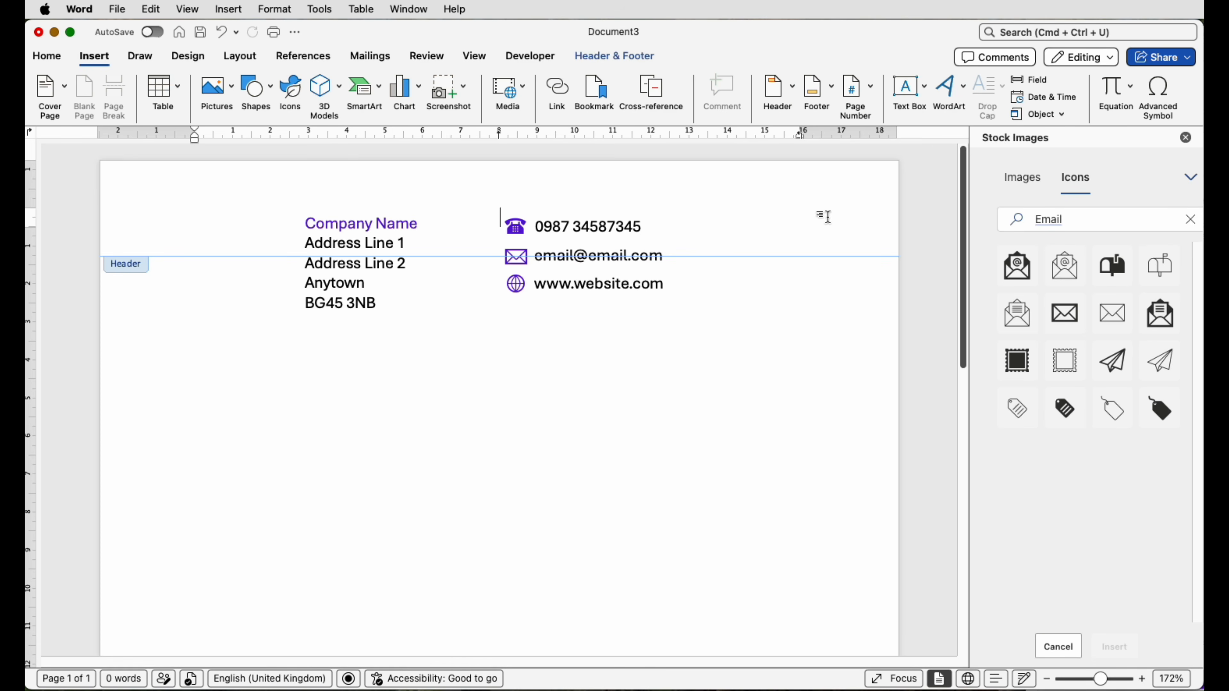
- Paste the copied purple @ logo into the header and check its text wrapping option
{"action": "key", "text": "super+v"}
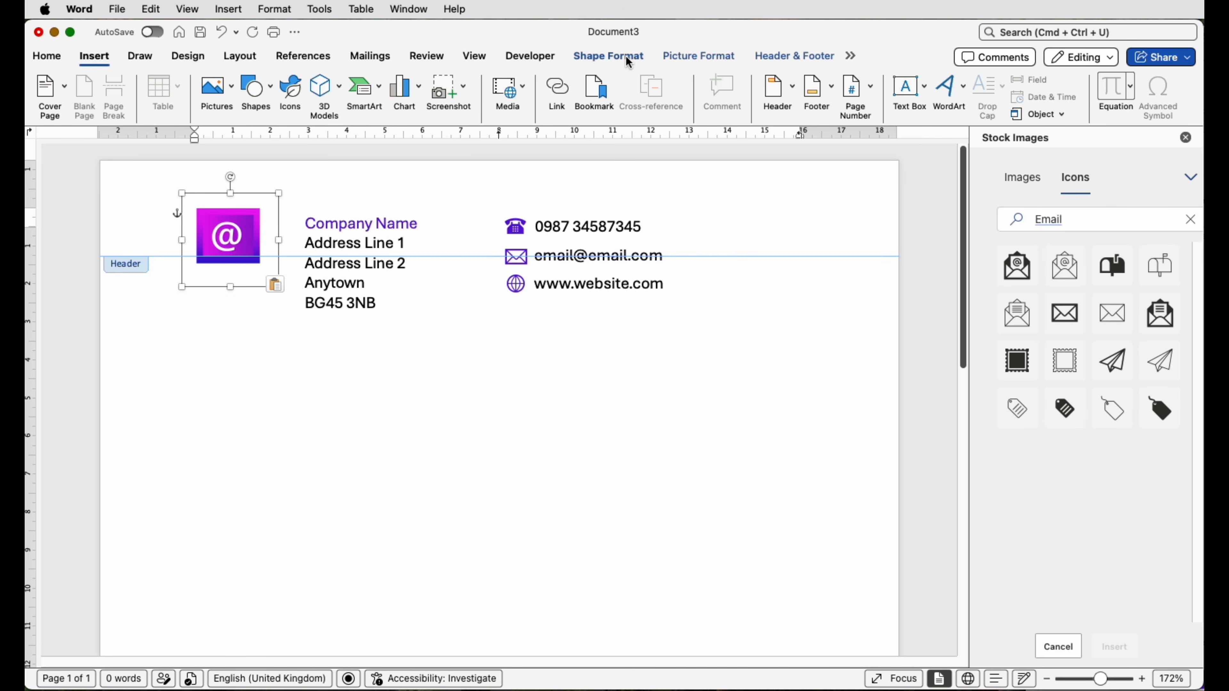
{"action": "left_click", "coordinate": [627, 59]}
{"action": "left_click", "coordinate": [818, 86]}
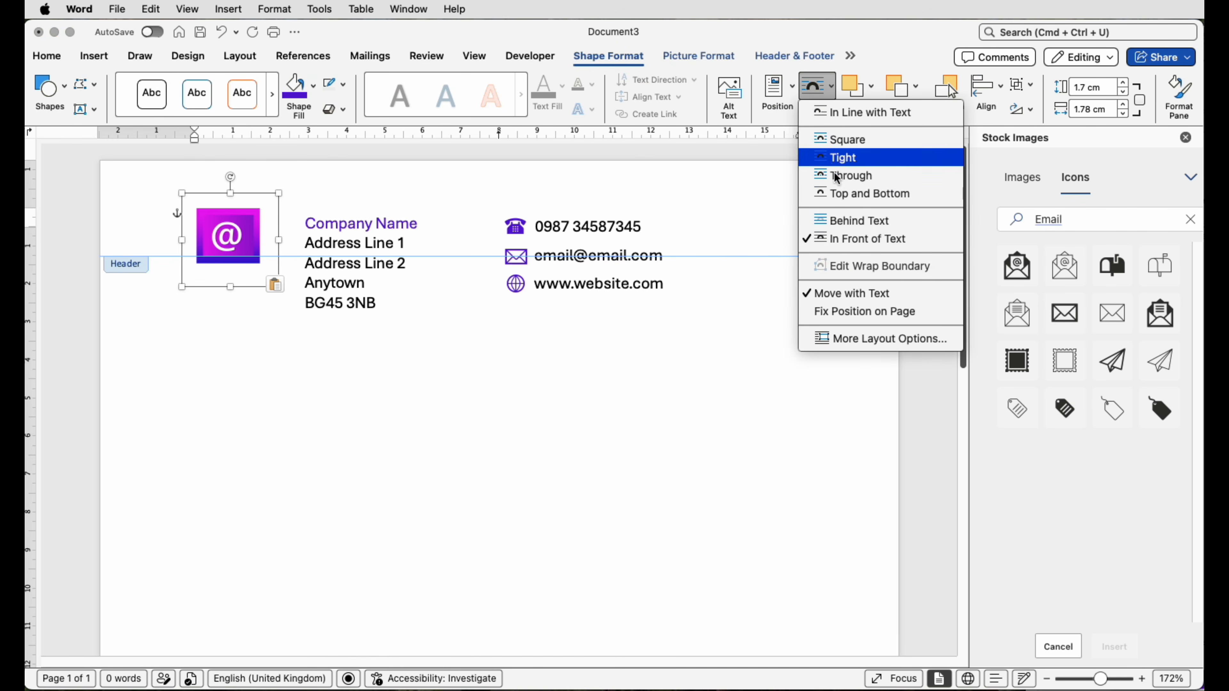
{"action": "left_click", "coordinate": [259, 223]}
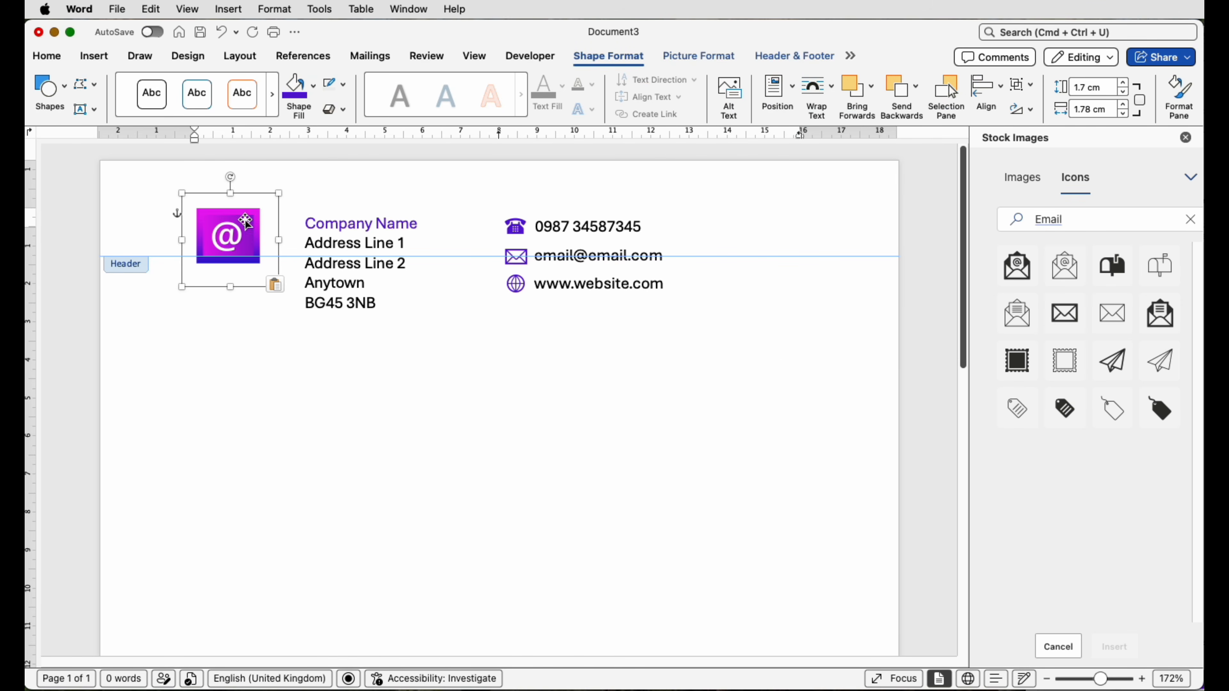
- Move the @ logo to the right end of the header, past the contact details and roughly level with them
{"action": "left_click_drag", "start_coordinate": [247, 214], "coordinate": [704, 223]}
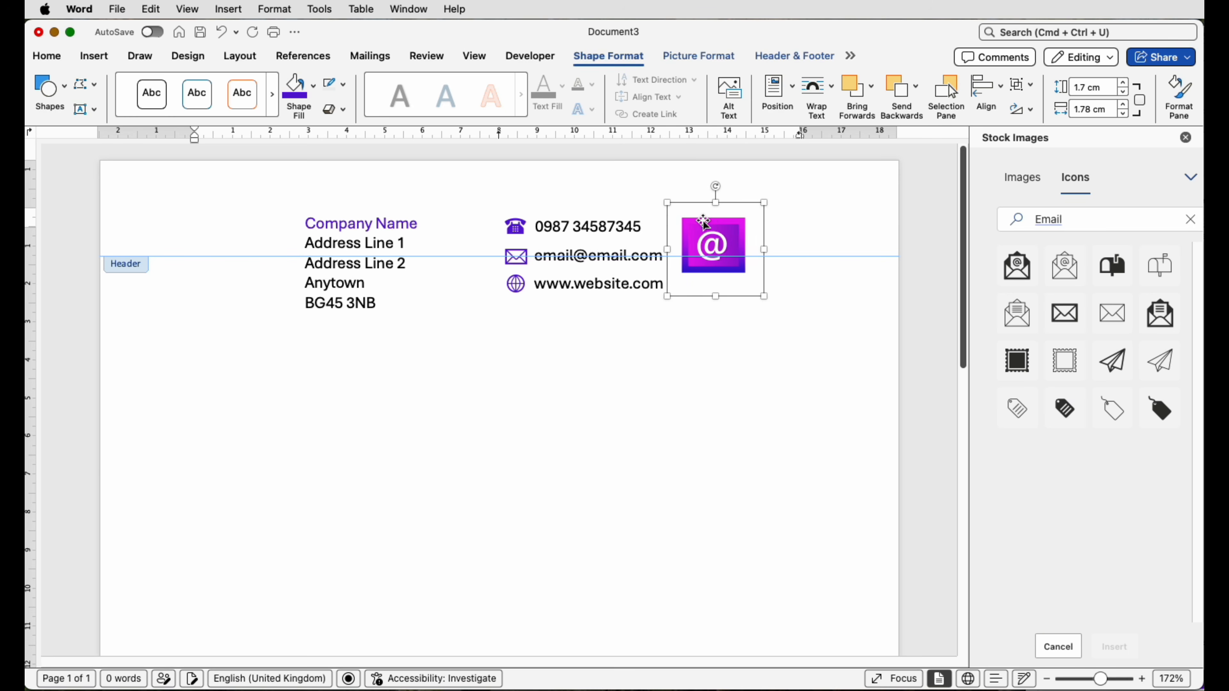
{"action": "key", "text": "Right"}
{"action": "key", "text": "Right"}
{"action": "key", "text": "Right"}
{"action": "key", "text": "Right"}
{"action": "key", "text": "Right"}
{"action": "key", "text": "Right"}
{"action": "key", "text": "Right"}
{"action": "key", "text": "Right"}
{"action": "key", "text": "Right"}
{"action": "key", "text": "Right"}
{"action": "key", "text": "Right"}
{"action": "key", "text": "Right"}
{"action": "key", "text": "Right"}
{"action": "key", "text": "Right"}
{"action": "key", "text": "Right"}
{"action": "key", "text": "Right"}
{"action": "key", "text": "Right"}
{"action": "key", "text": "Right"}
{"action": "key", "text": "Right"}
{"action": "key", "text": "Right"}
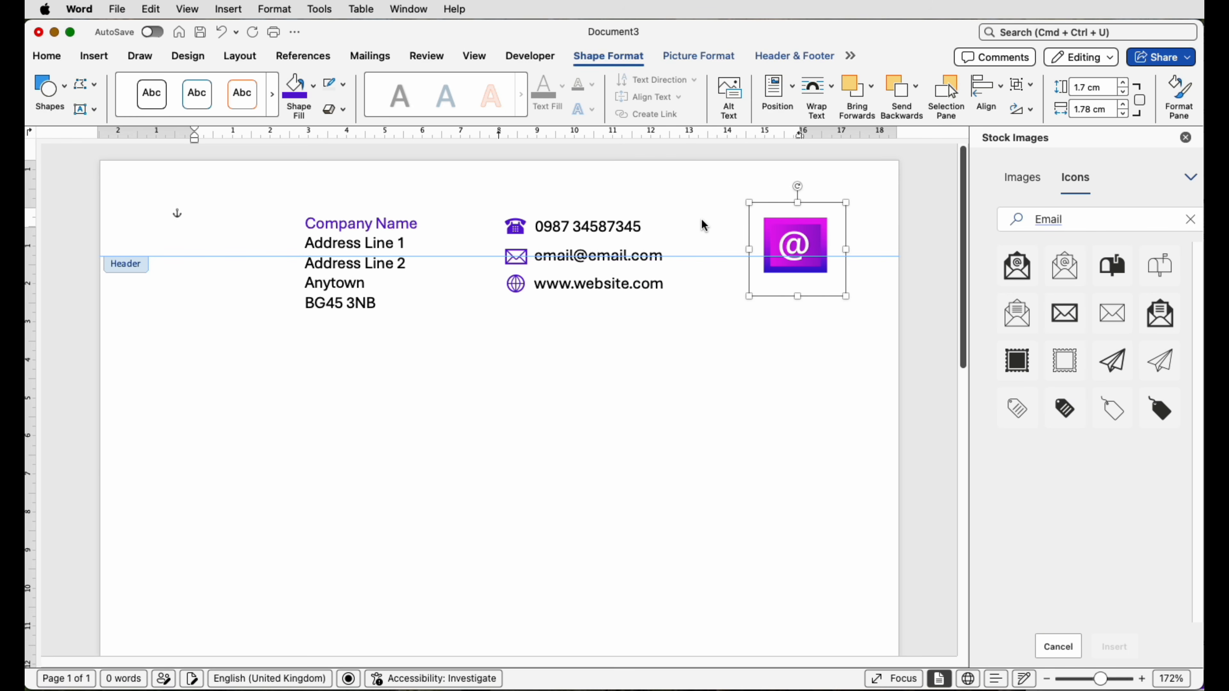
{"action": "key", "text": "Right"}
{"action": "key", "text": "Right"}
{"action": "key", "text": "Right"}
{"action": "key", "text": "Right"}
{"action": "left_click", "coordinate": [693, 199]}
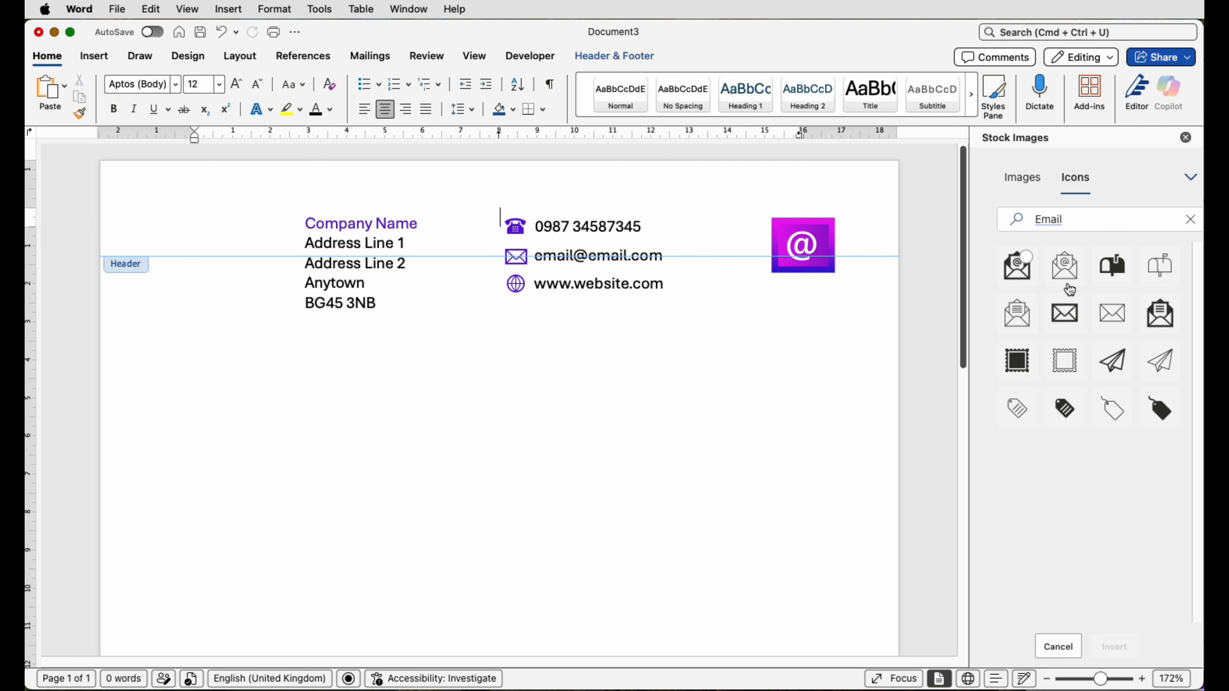
- Paste the copied purple striped graphic into the header and place it against the page's left edge, level with the address block
{"action": "key", "text": "super+v"}
{"action": "left_click_drag", "start_coordinate": [225, 228], "coordinate": [254, 233]}
{"action": "key", "text": "Left"}
{"action": "key", "text": "Left"}
{"action": "key", "text": "Left"}
{"action": "key", "text": "Left"}
{"action": "key", "text": "Left"}
{"action": "key", "text": "Left"}
{"action": "key", "text": "Left"}
{"action": "key", "text": "Left"}
{"action": "key", "text": "Left"}
{"action": "key", "text": "Left"}
{"action": "key", "text": "Left"}
{"action": "key", "text": "Left"}
{"action": "key", "text": "Left"}
{"action": "key", "text": "Left"}
{"action": "key", "text": "Left"}
{"action": "key", "text": "Left"}
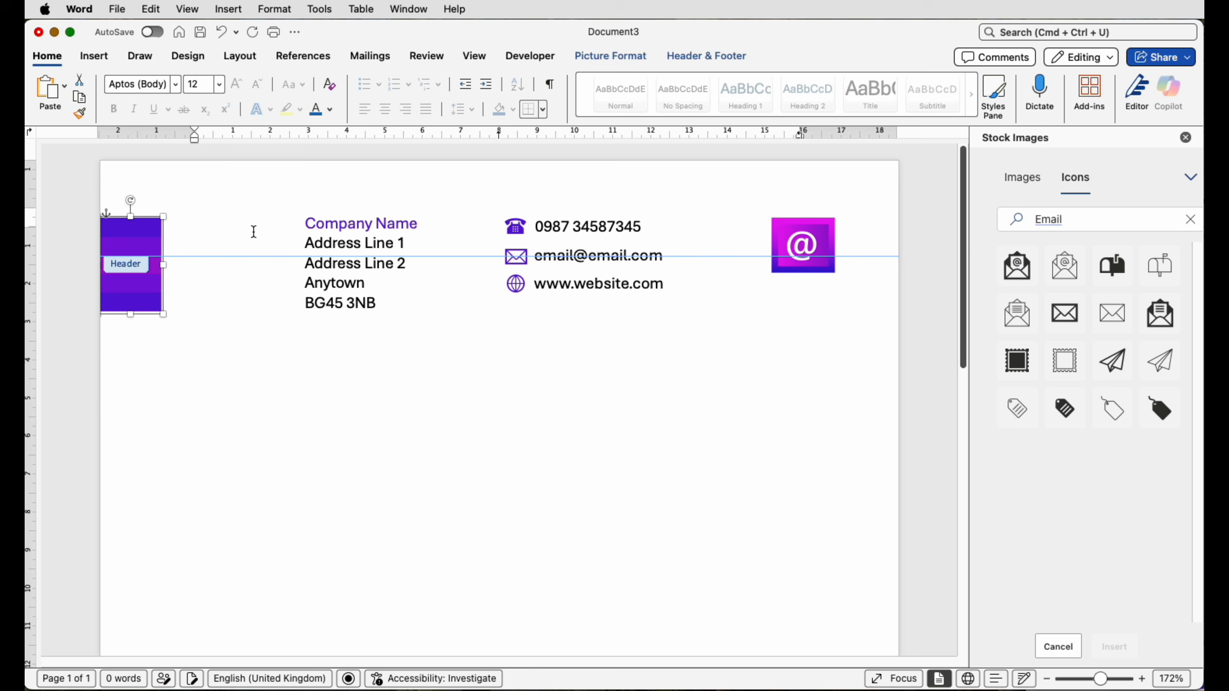
{"action": "left_click", "coordinate": [254, 232]}
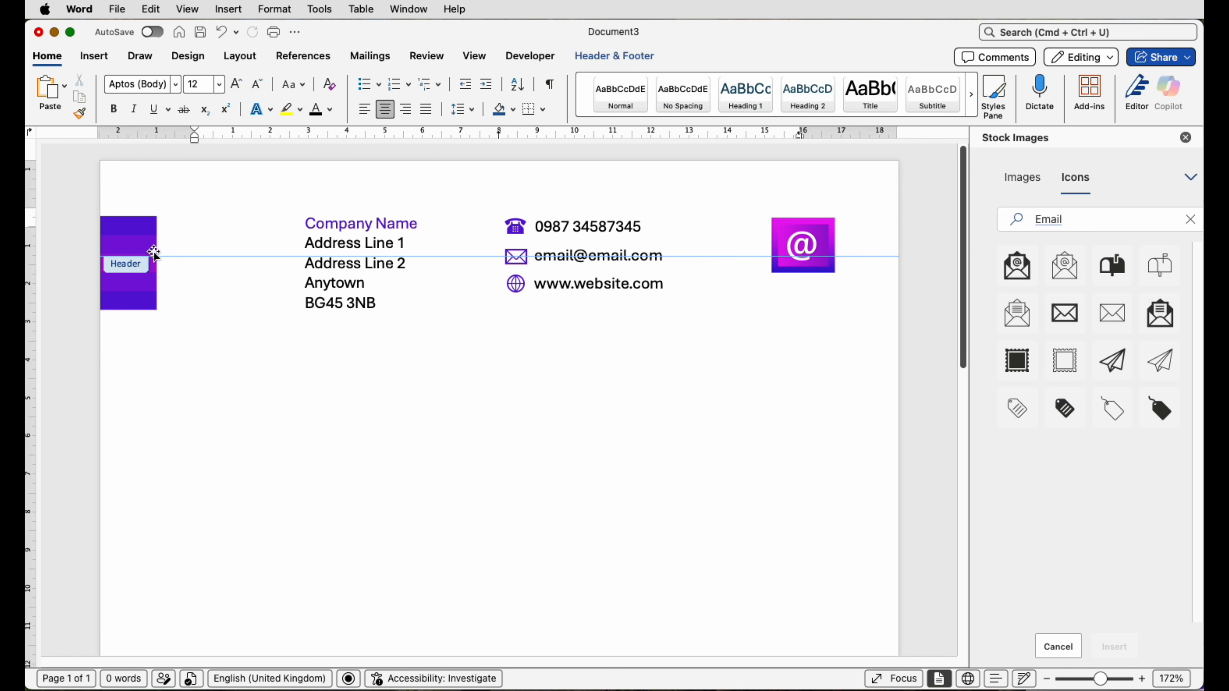
- Draw a rectangle about 2.64 cm wide and 0.69 cm high below the address block
{"action": "left_click", "coordinate": [95, 56]}
{"action": "left_click", "coordinate": [256, 99]}
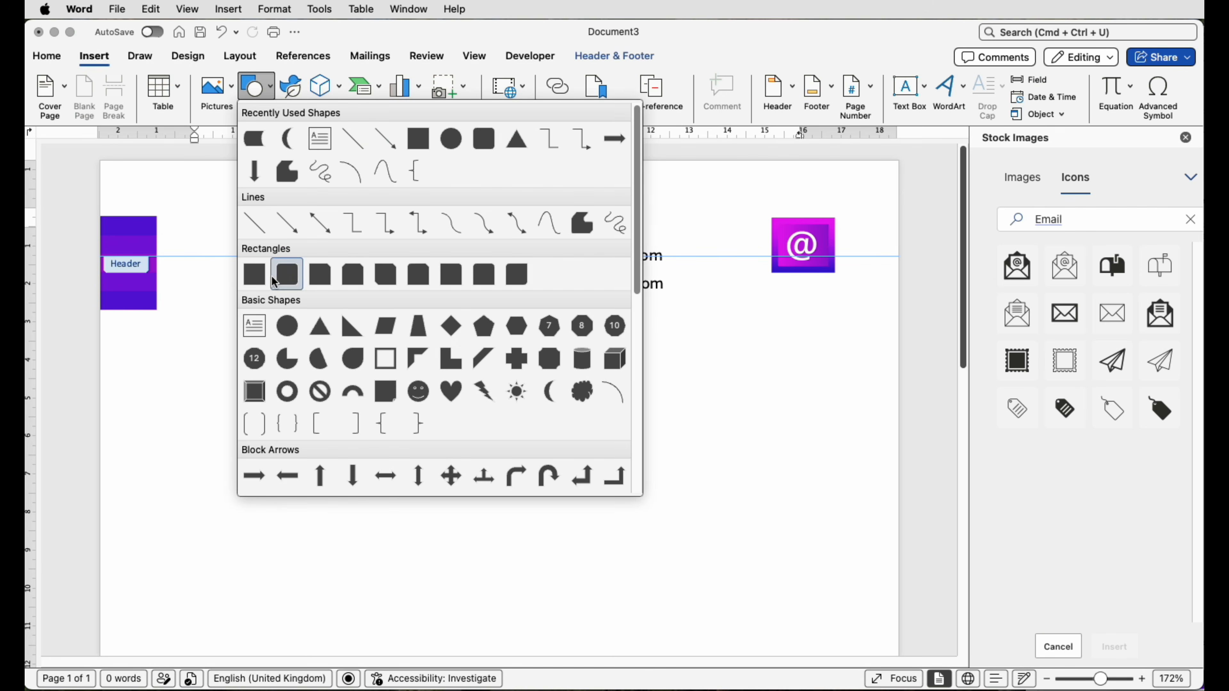
{"action": "left_click", "coordinate": [254, 274]}
{"action": "left_click_drag", "start_coordinate": [222, 340], "coordinate": [326, 367]}
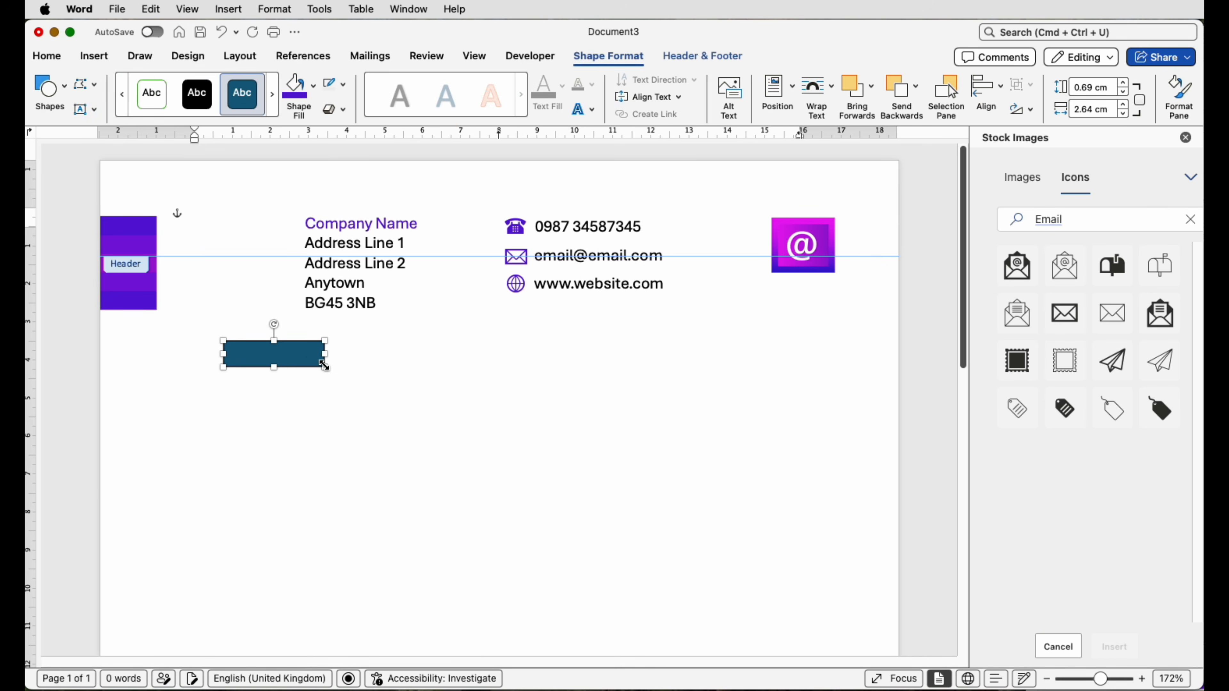
- Remove the outline of the rectangle below the address block and fill it with the recent dark blue-purple colour
{"action": "left_click", "coordinate": [344, 86]}
{"action": "left_click", "coordinate": [348, 123]}
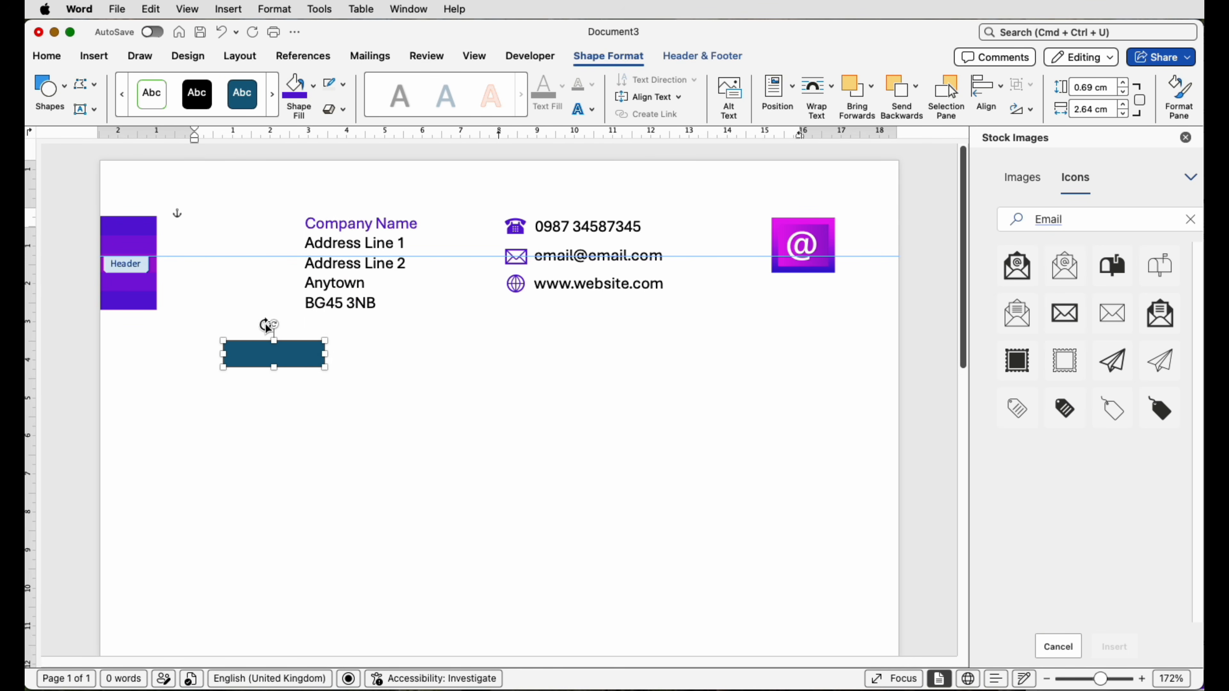
{"action": "left_click", "coordinate": [313, 87]}
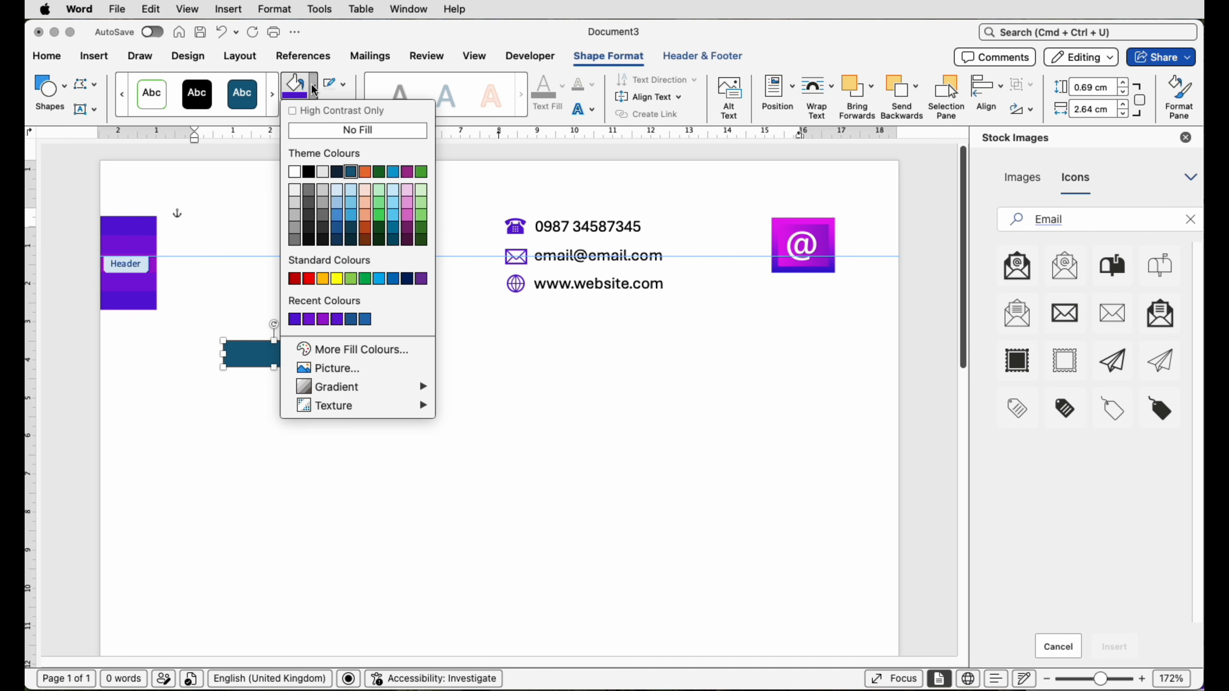
{"action": "left_click", "coordinate": [295, 319]}
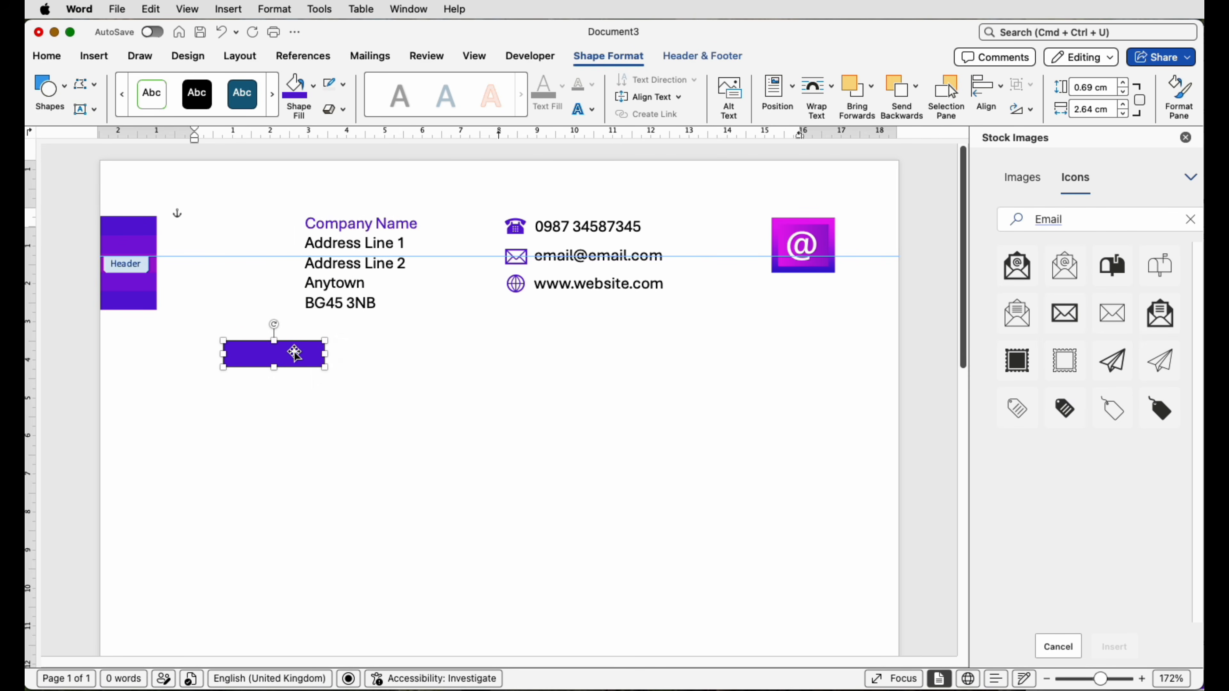
- Duplicate the purple rectangle until five copies sit in a column below the address block
{"action": "left_click_drag", "start_coordinate": [296, 354], "coordinate": [294, 460]}
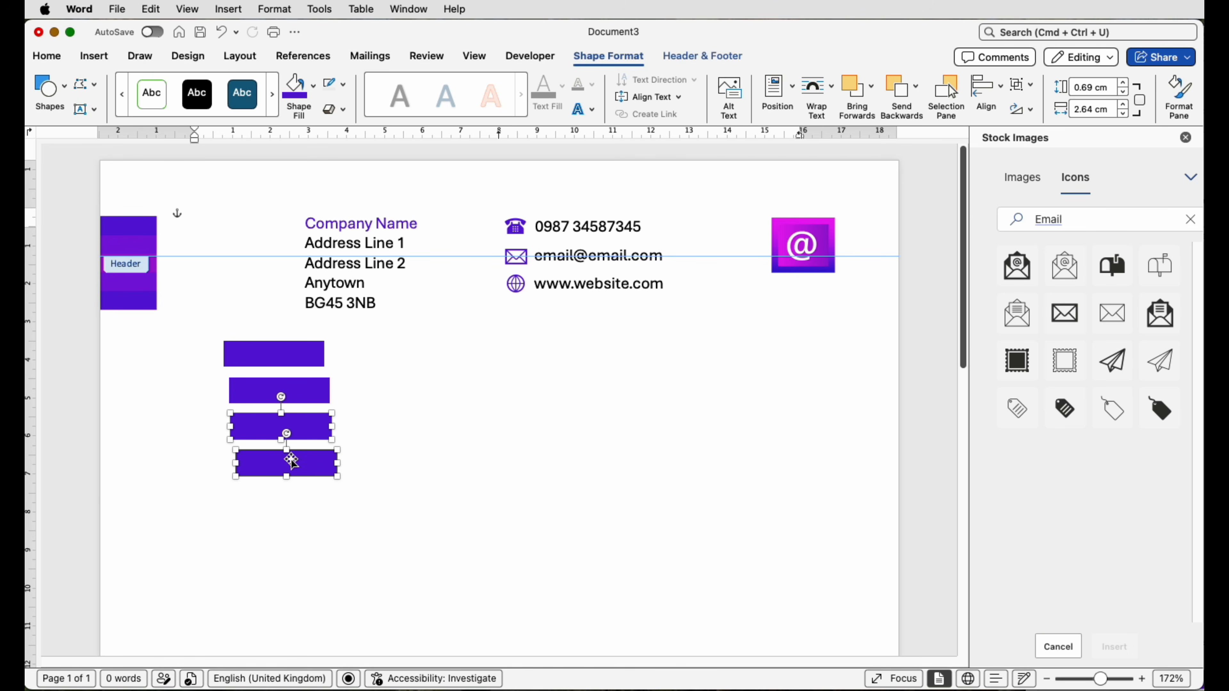
{"action": "left_click", "coordinate": [266, 224]}
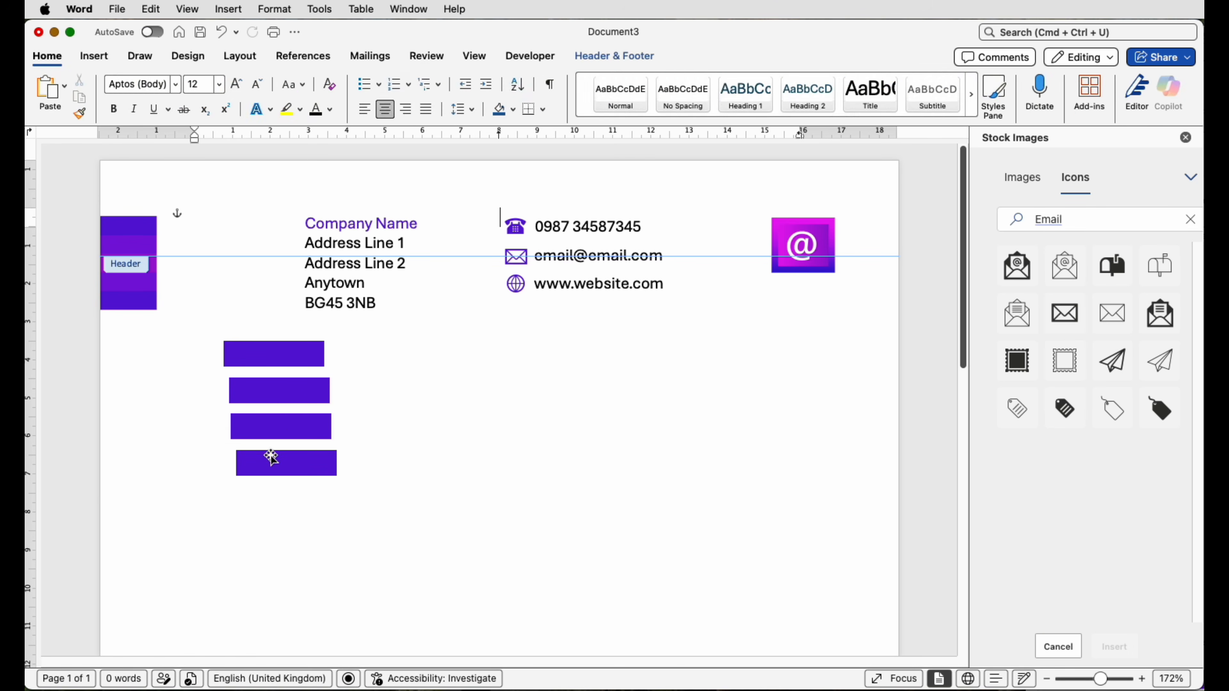
{"action": "left_click", "coordinate": [271, 461]}
{"action": "left_click_drag", "start_coordinate": [275, 465], "coordinate": [269, 501]}
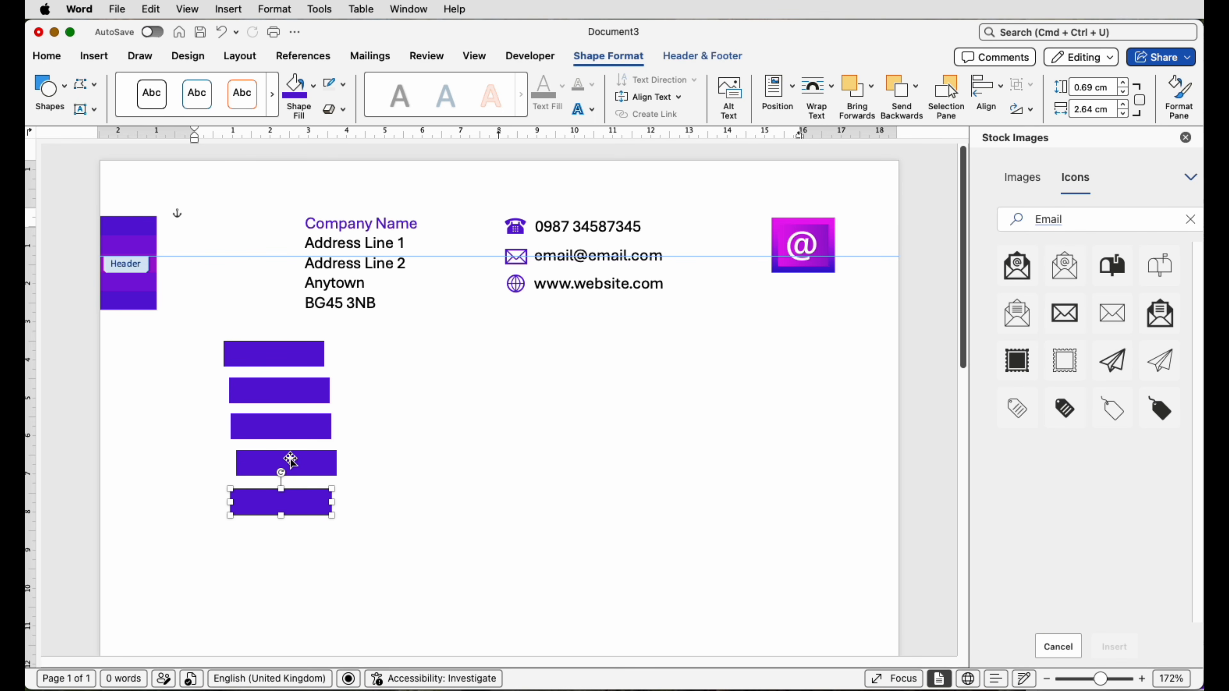
- Fill the second and fourth rectangles with the lighter recent purple and the middle one with the magenta-purple
{"action": "left_click", "coordinate": [299, 394]}
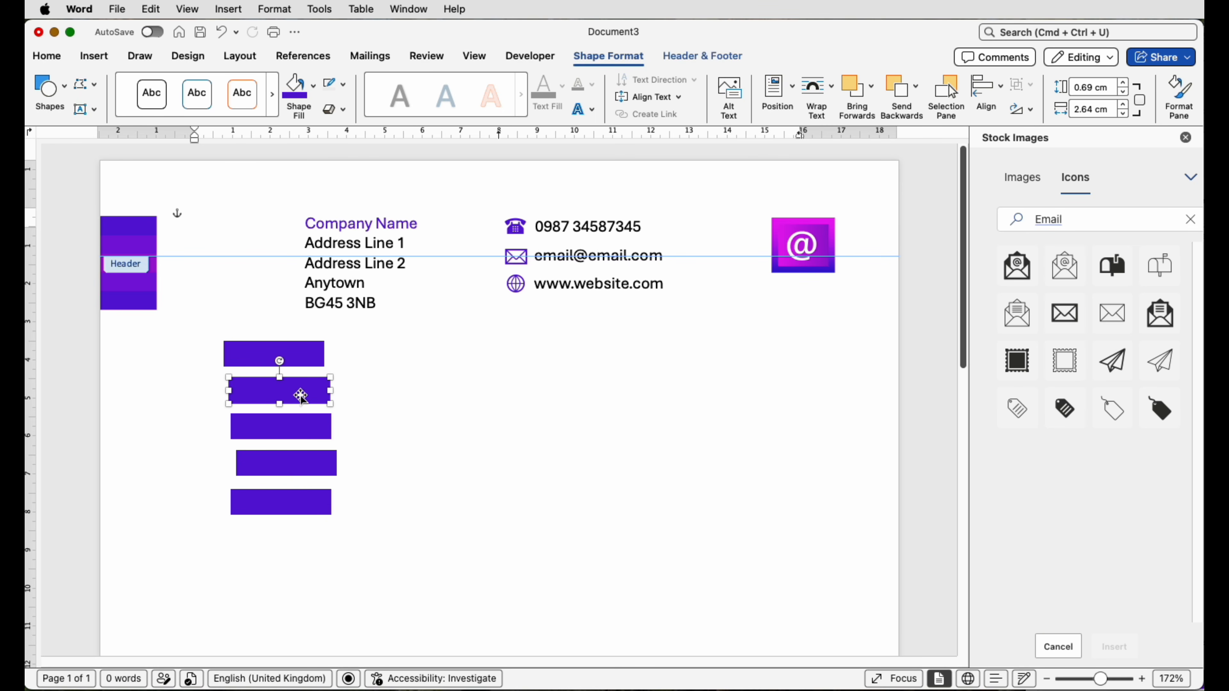
{"action": "left_click", "coordinate": [313, 86]}
{"action": "left_click", "coordinate": [310, 321]}
{"action": "left_click", "coordinate": [300, 422]}
{"action": "left_click", "coordinate": [313, 86]}
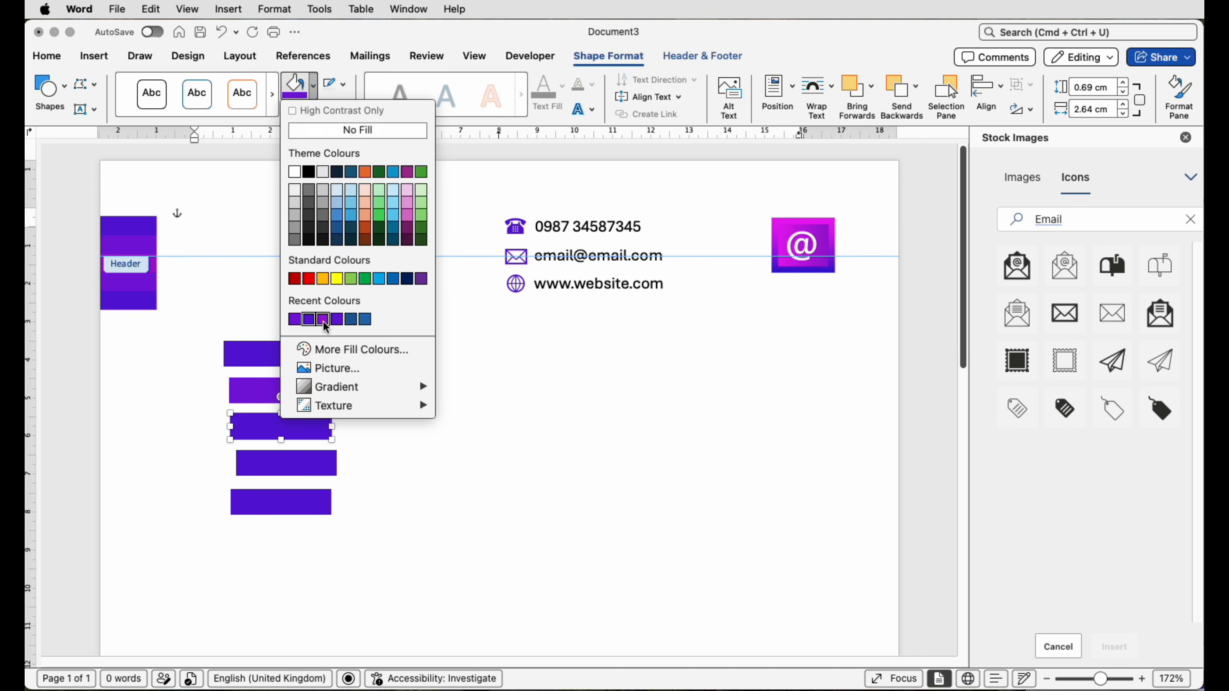
{"action": "left_click", "coordinate": [318, 321]}
{"action": "left_click", "coordinate": [287, 464]}
{"action": "left_click", "coordinate": [313, 86]}
{"action": "left_click", "coordinate": [310, 321]}
- Move the rectangles together vertically so that the five stripes touch each other without gaps
{"action": "left_click_drag", "start_coordinate": [284, 498], "coordinate": [284, 486]}
{"action": "left_click", "coordinate": [285, 432]}
{"action": "mouse_move", "coordinate": [285, 433]}
{"action": "left_mouse_down"}
{"action": "mouse_move", "coordinate": [286, 395]}
{"action": "mouse_move", "coordinate": [290, 414]}
{"action": "left_mouse_up"}
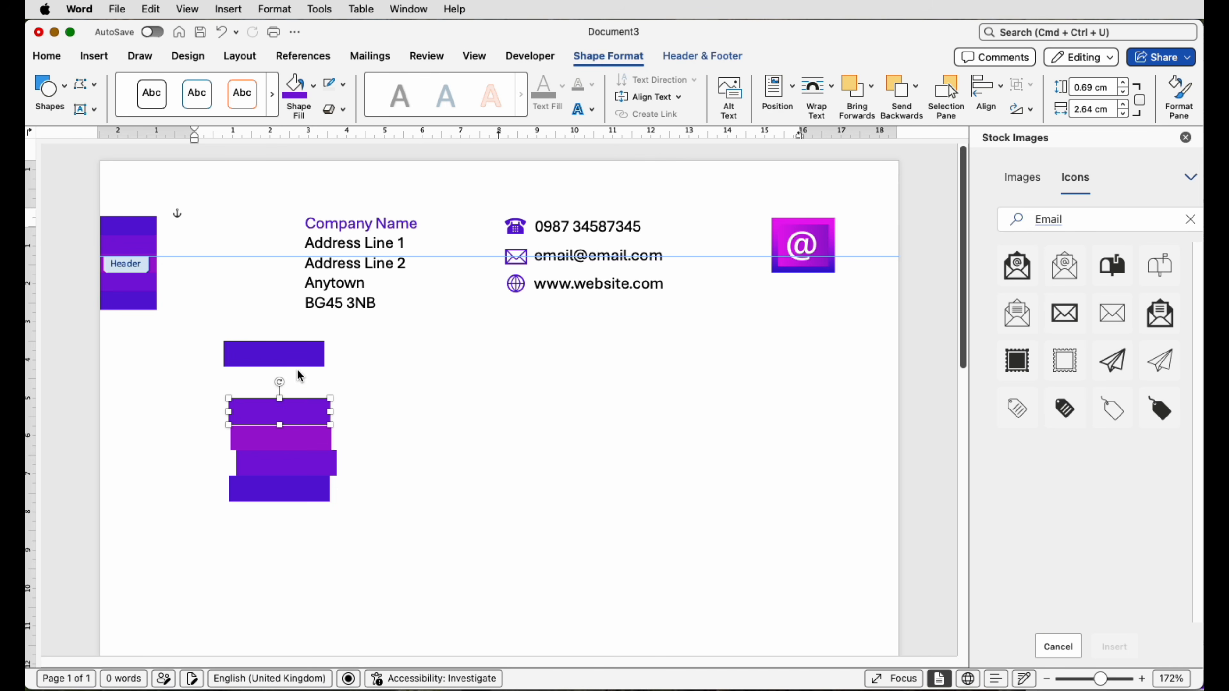
{"action": "left_click_drag", "start_coordinate": [297, 361], "coordinate": [297, 393]}
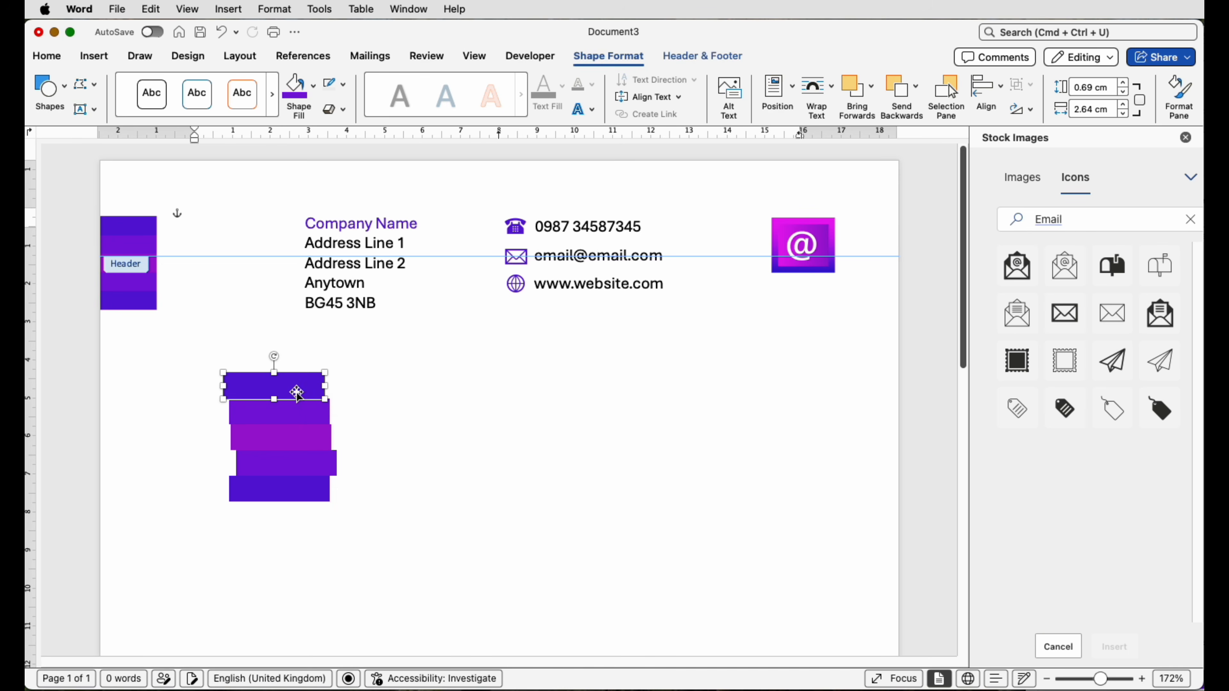
- Align all five stripes to their horizontal centre and group them into one object
{"action": "left_click", "coordinate": [301, 417], "text": "shift"}
{"action": "left_click", "coordinate": [301, 438], "text": "shift"}
{"action": "left_click", "coordinate": [303, 467], "text": "shift"}
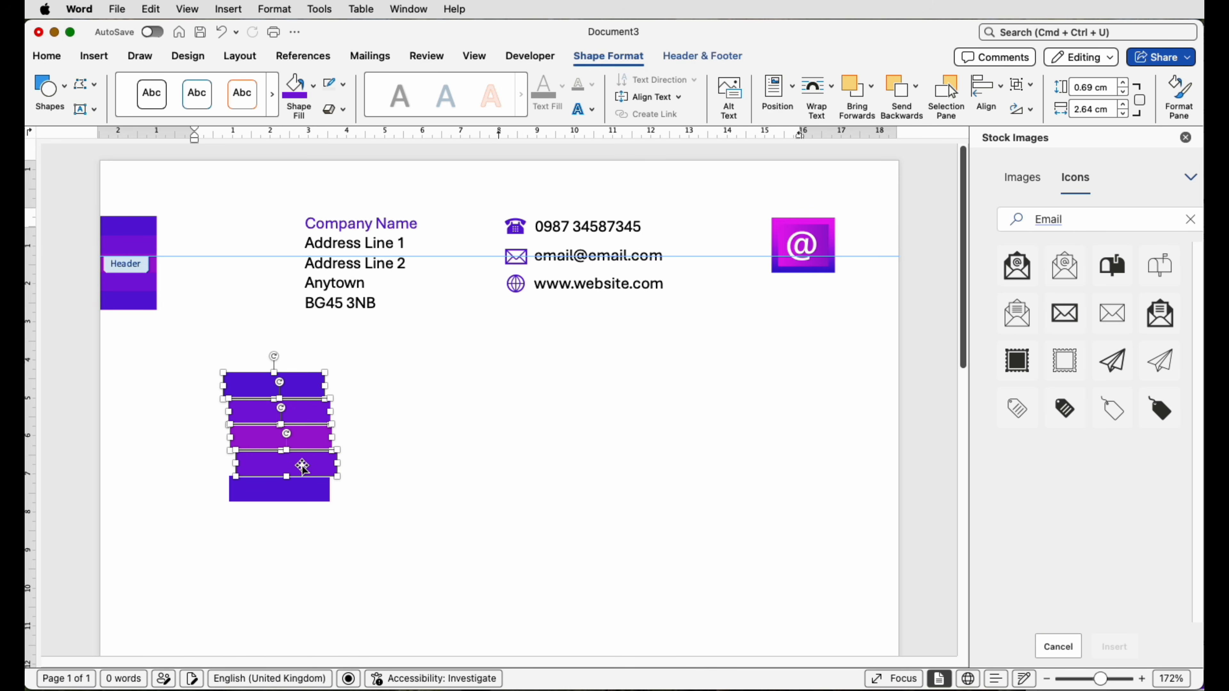
{"action": "left_click", "coordinate": [296, 489], "text": "shift"}
{"action": "left_click", "coordinate": [987, 89]}
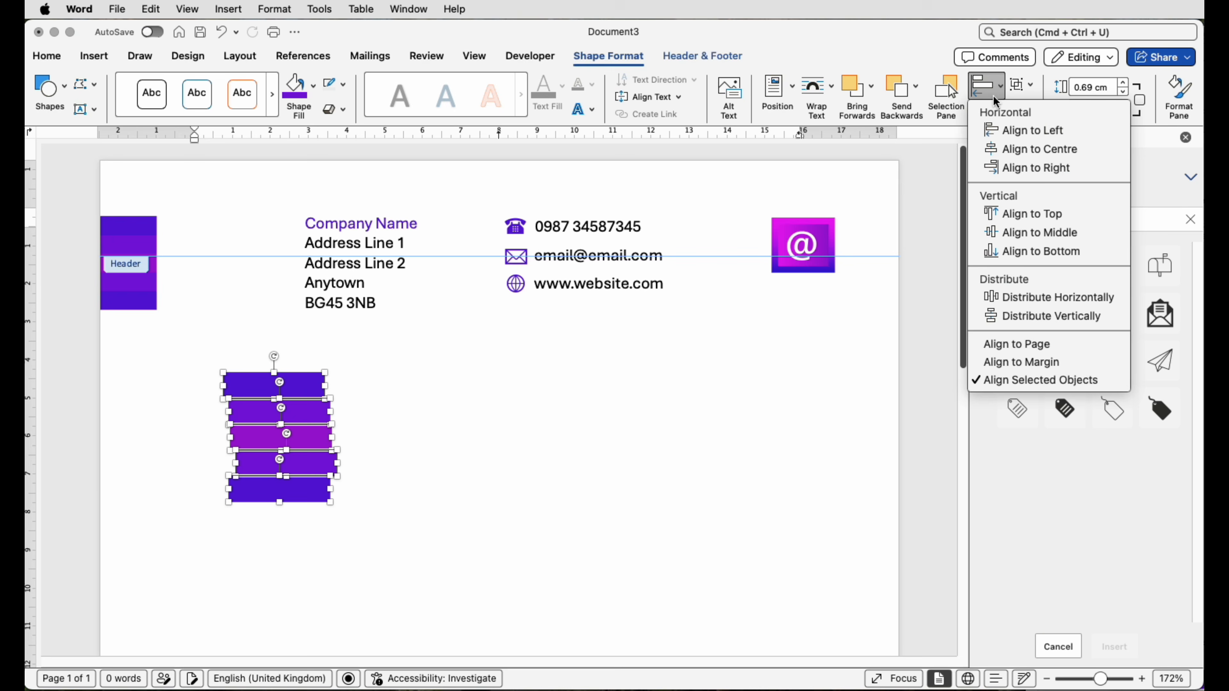
{"action": "left_click", "coordinate": [1006, 150]}
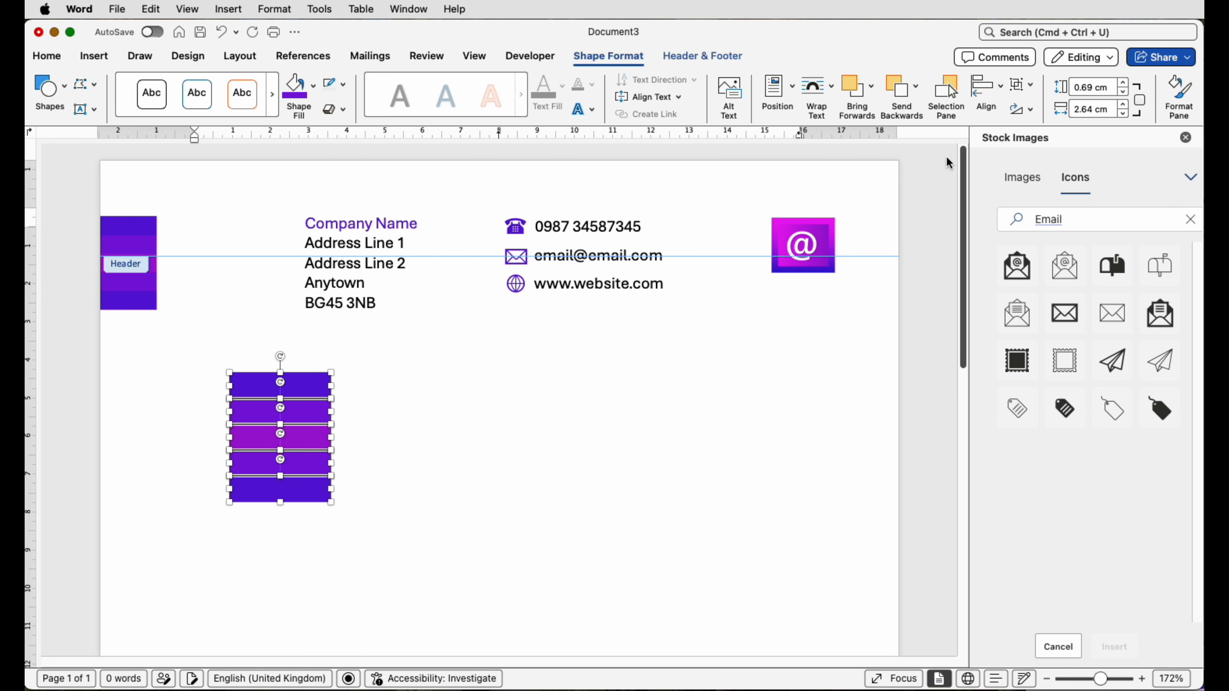
{"action": "left_click", "coordinate": [1022, 85]}
{"action": "left_click", "coordinate": [1050, 104]}
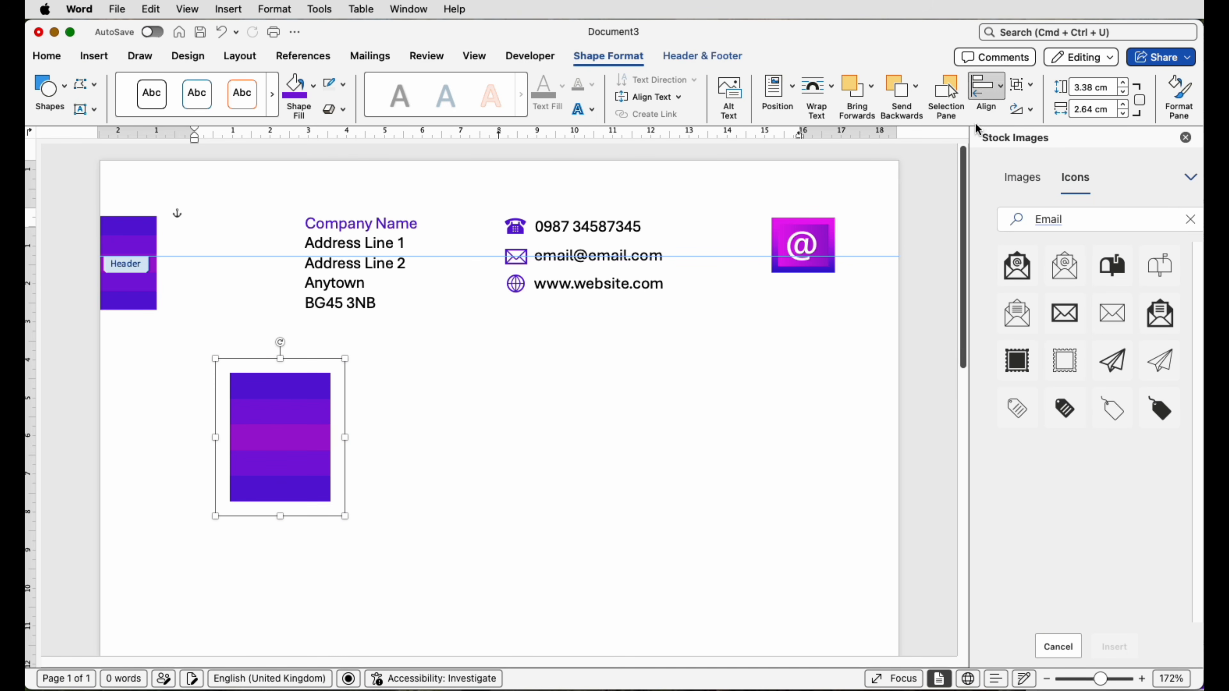
- Move the grouped stripes towards the page's left edge and delete the group
{"action": "left_click_drag", "start_coordinate": [306, 446], "coordinate": [183, 457]}
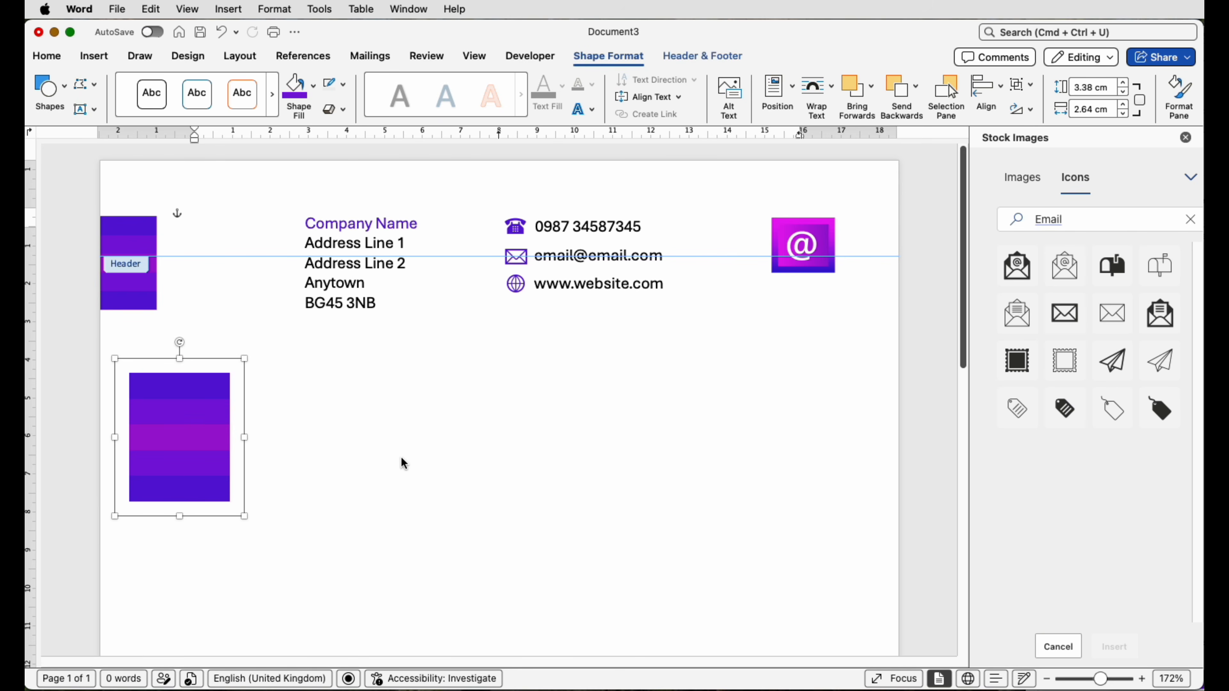
{"action": "key", "text": "BackSpace"}
- Draw a rectangle about 21.36 cm wide and 1.85 cm high in the footer, spanning the page along its bottom edge
{"action": "scroll", "coordinate": [527, 430], "scroll_direction": "down", "scroll_amount": 5}
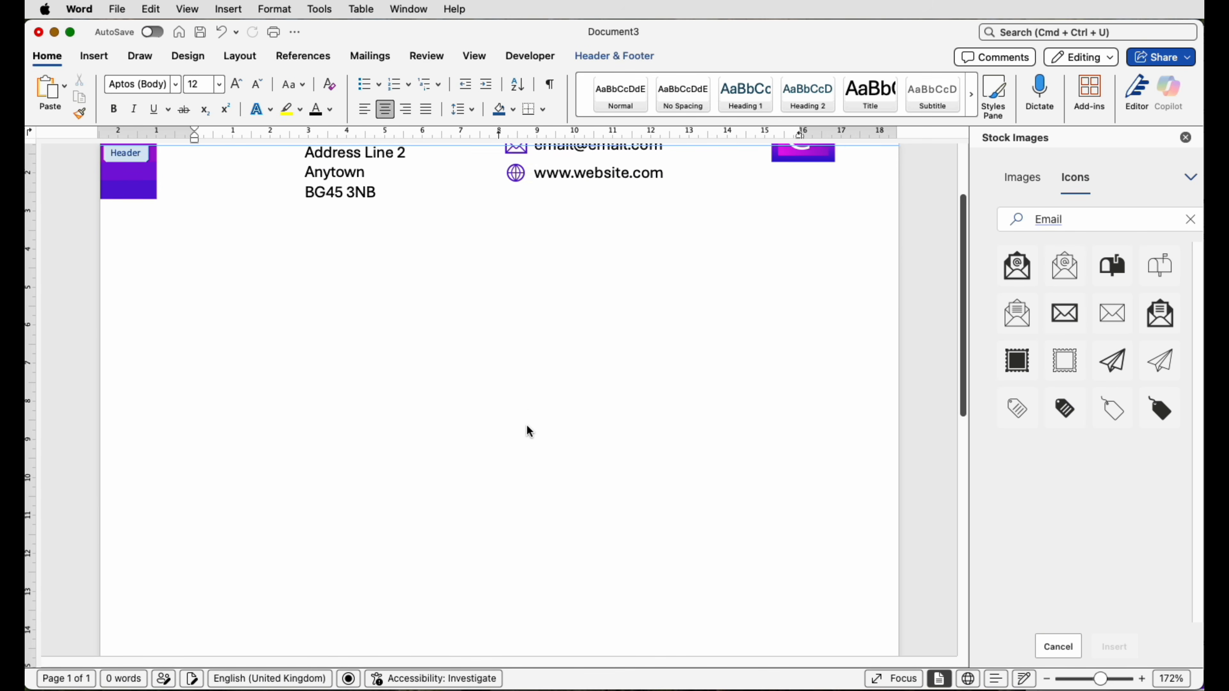
{"action": "scroll", "coordinate": [530, 430], "scroll_direction": "up", "scroll_amount": 3}
{"action": "scroll", "coordinate": [529, 431], "scroll_direction": "down", "scroll_amount": 15}
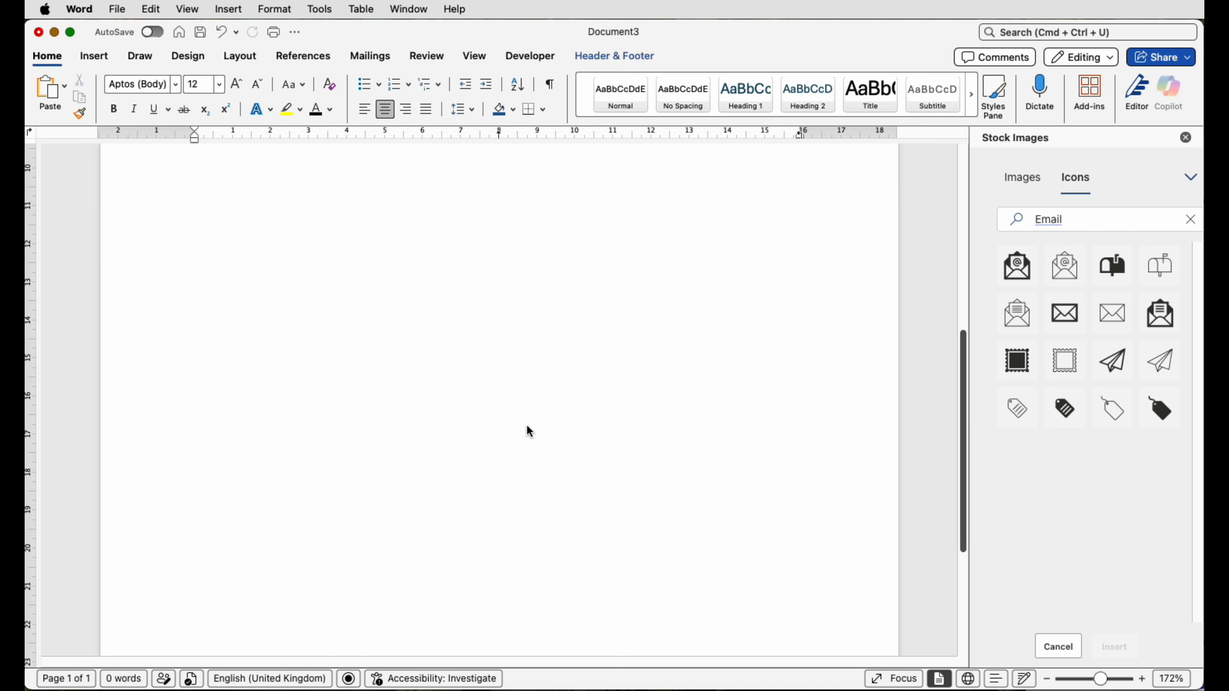
{"action": "scroll", "coordinate": [529, 430], "scroll_direction": "down", "scroll_amount": 4}
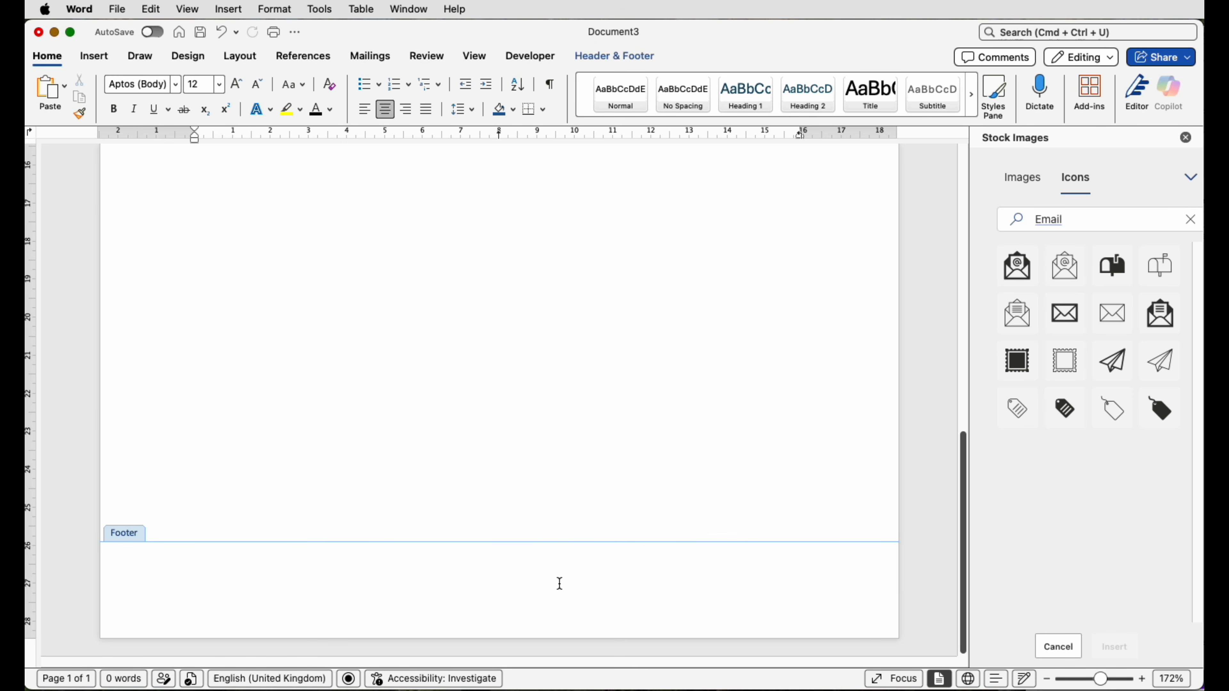
{"action": "left_click", "coordinate": [96, 57]}
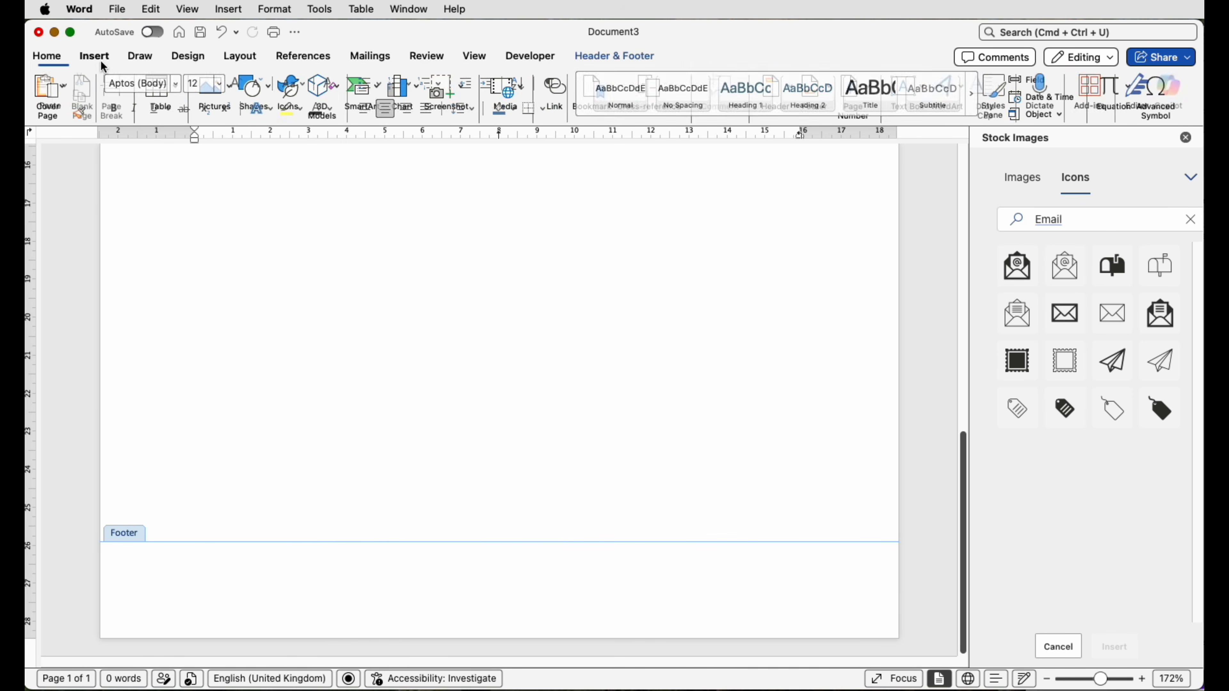
{"action": "left_click", "coordinate": [264, 106]}
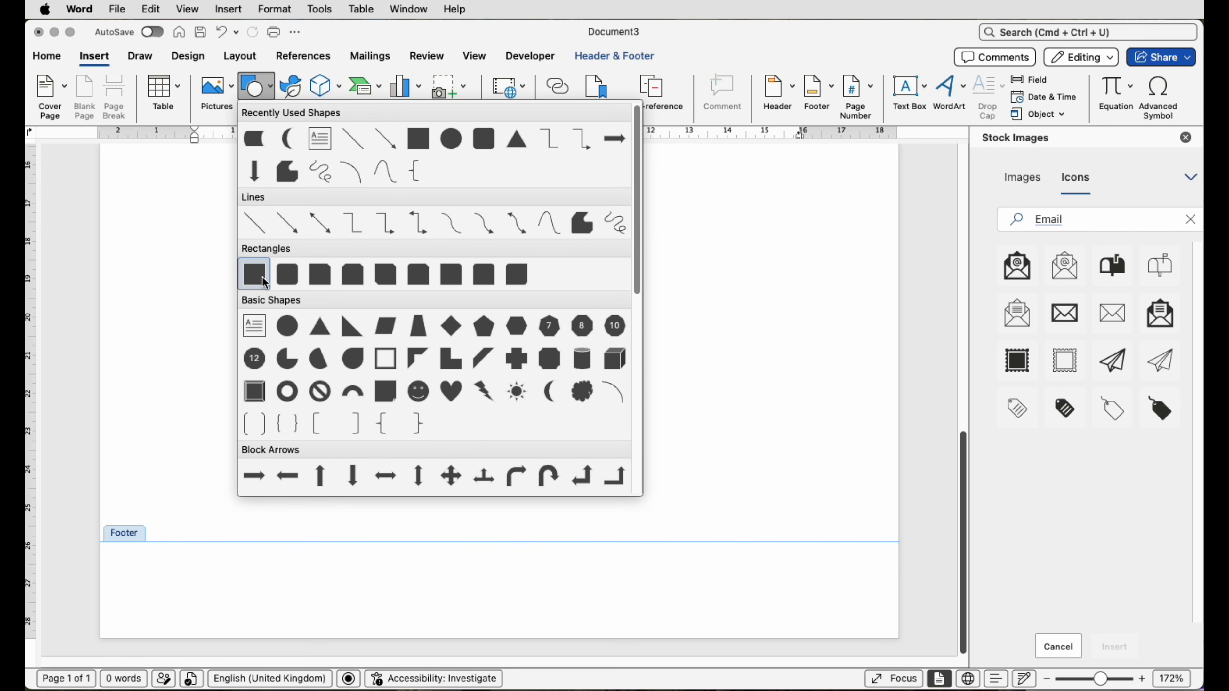
{"action": "left_click", "coordinate": [254, 274]}
{"action": "mouse_move", "coordinate": [112, 573]}
{"action": "left_mouse_down"}
{"action": "mouse_move", "coordinate": [624, 618]}
{"action": "mouse_move", "coordinate": [871, 619]}
{"action": "mouse_move", "coordinate": [923, 649]}
{"action": "left_mouse_up"}
{"action": "left_click_drag", "start_coordinate": [872, 603], "coordinate": [855, 626]}
- Remove the footer rectangle's outline and fill it with the recent dark blue-purple colour
{"action": "left_click", "coordinate": [343, 86]}
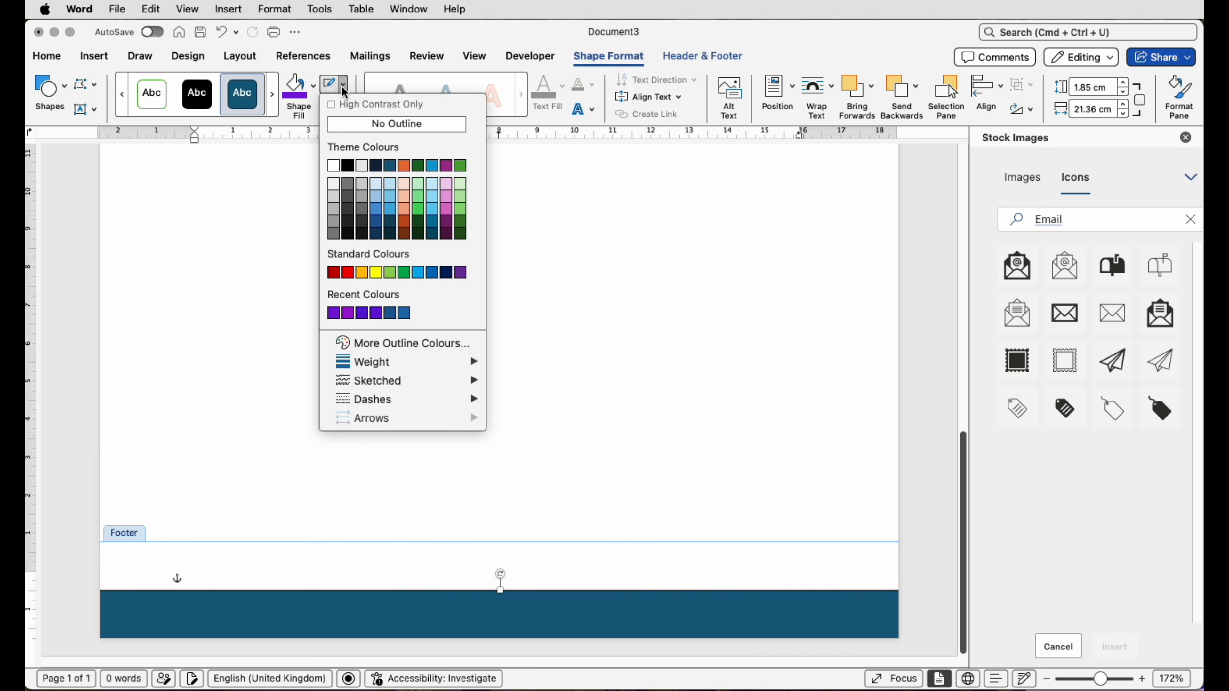
{"action": "left_click", "coordinate": [349, 125]}
{"action": "left_click", "coordinate": [316, 95]}
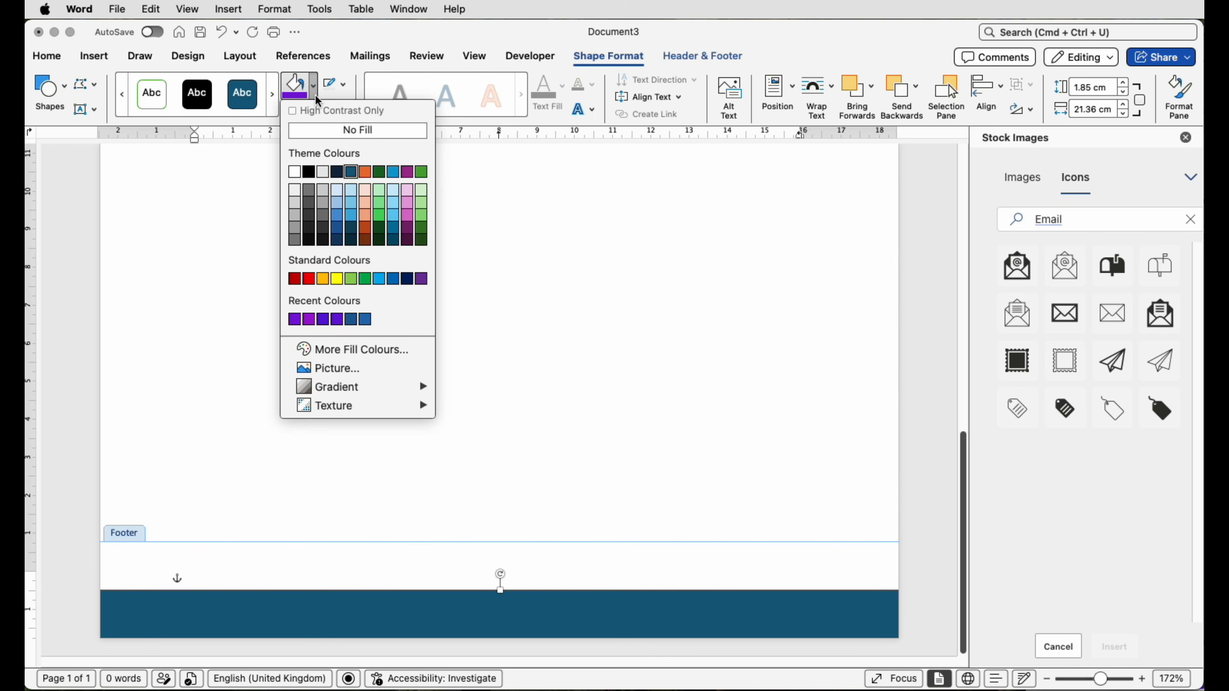
{"action": "left_click", "coordinate": [323, 319]}
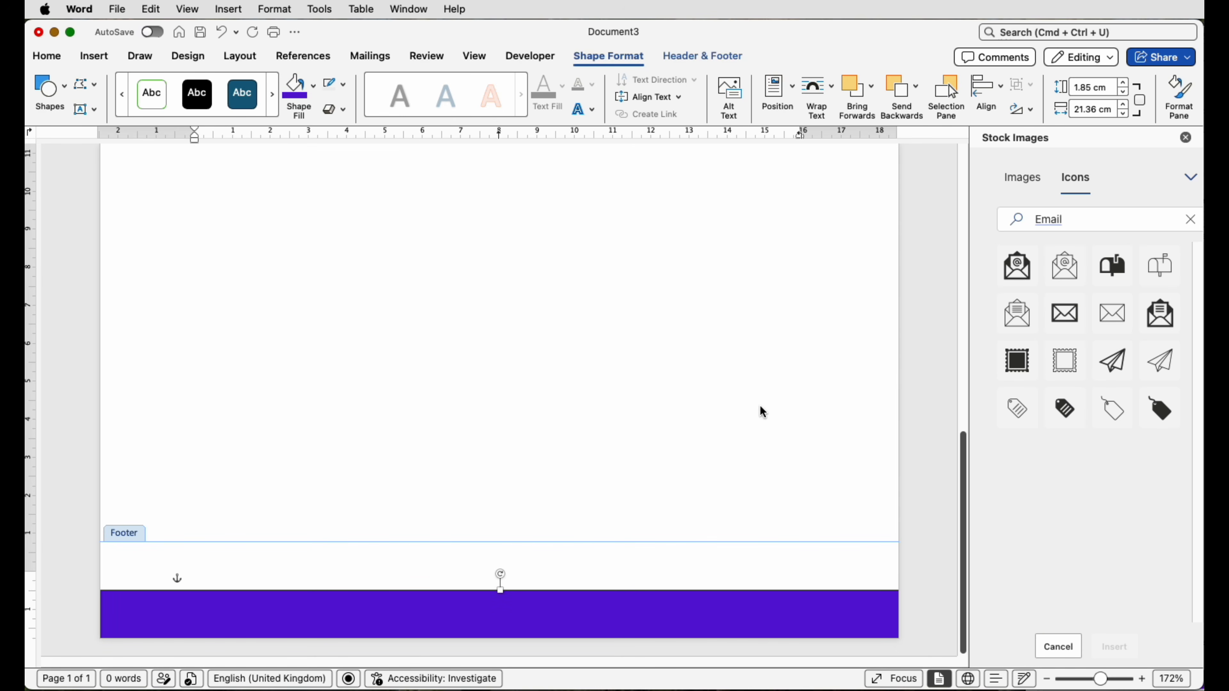
- Duplicate the header's address text box, widen the copy to about 11.22 cm and place it below the contact details
{"action": "left_click_drag", "start_coordinate": [1105, 684], "coordinate": [1089, 682]}
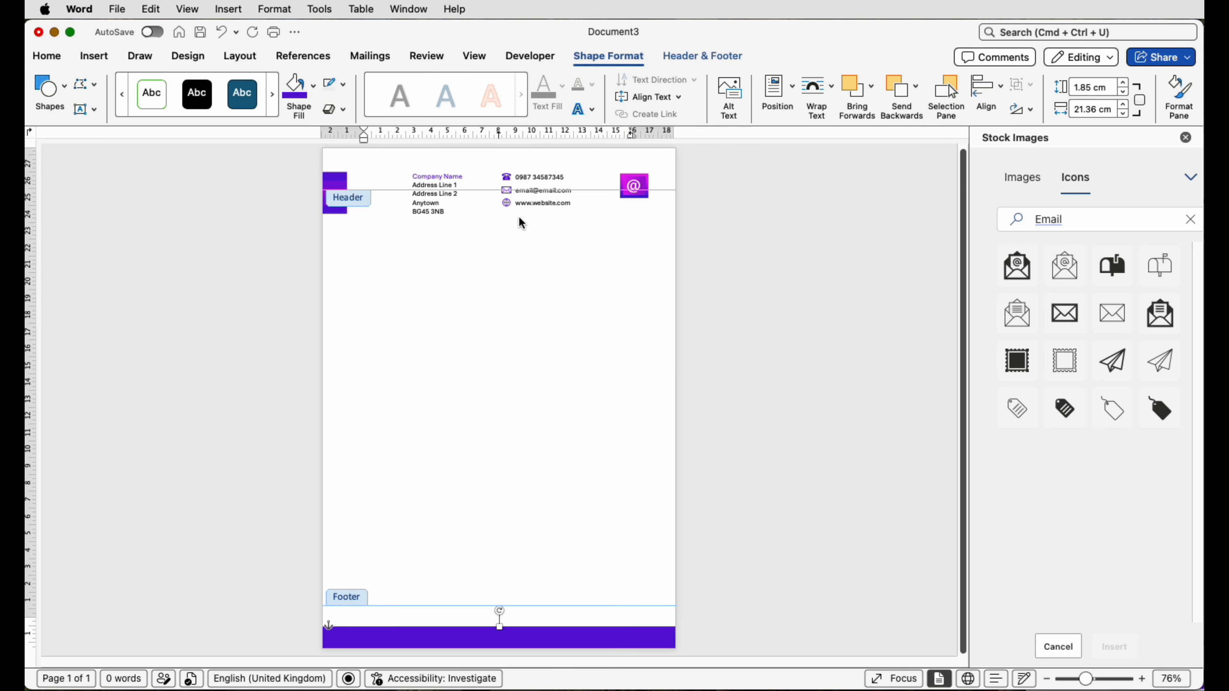
{"action": "left_click", "coordinate": [538, 207]}
{"action": "left_click", "coordinate": [424, 208]}
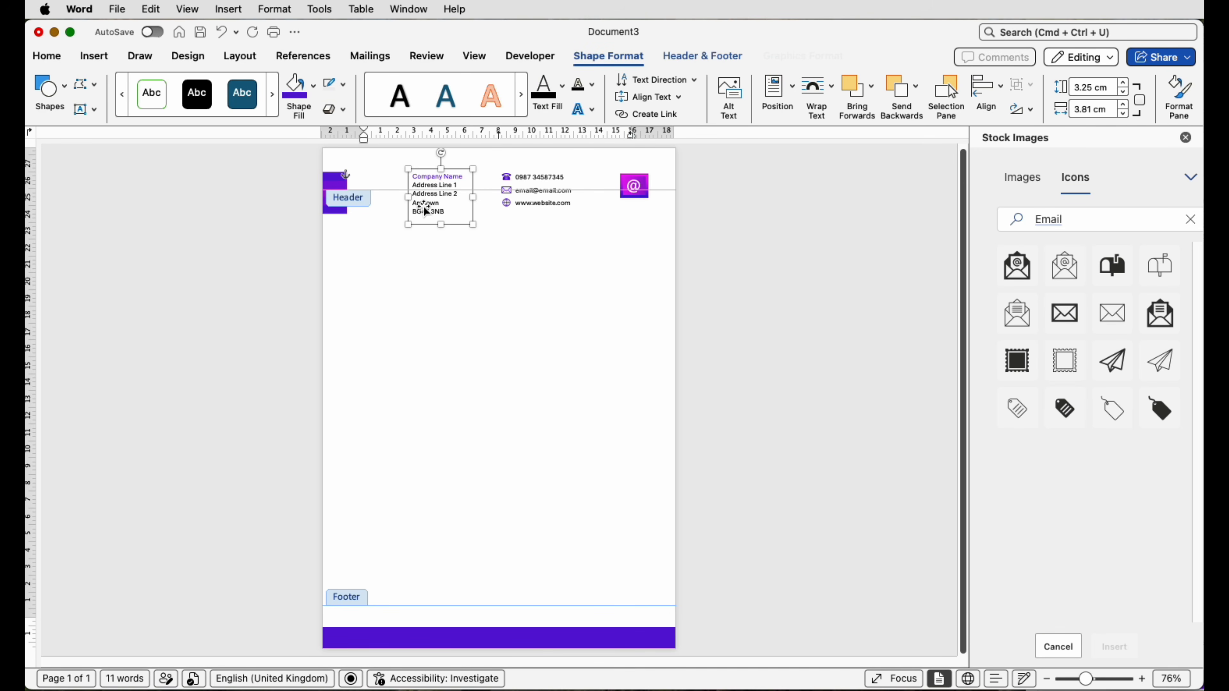
{"action": "left_click_drag", "start_coordinate": [426, 209], "coordinate": [613, 599]}
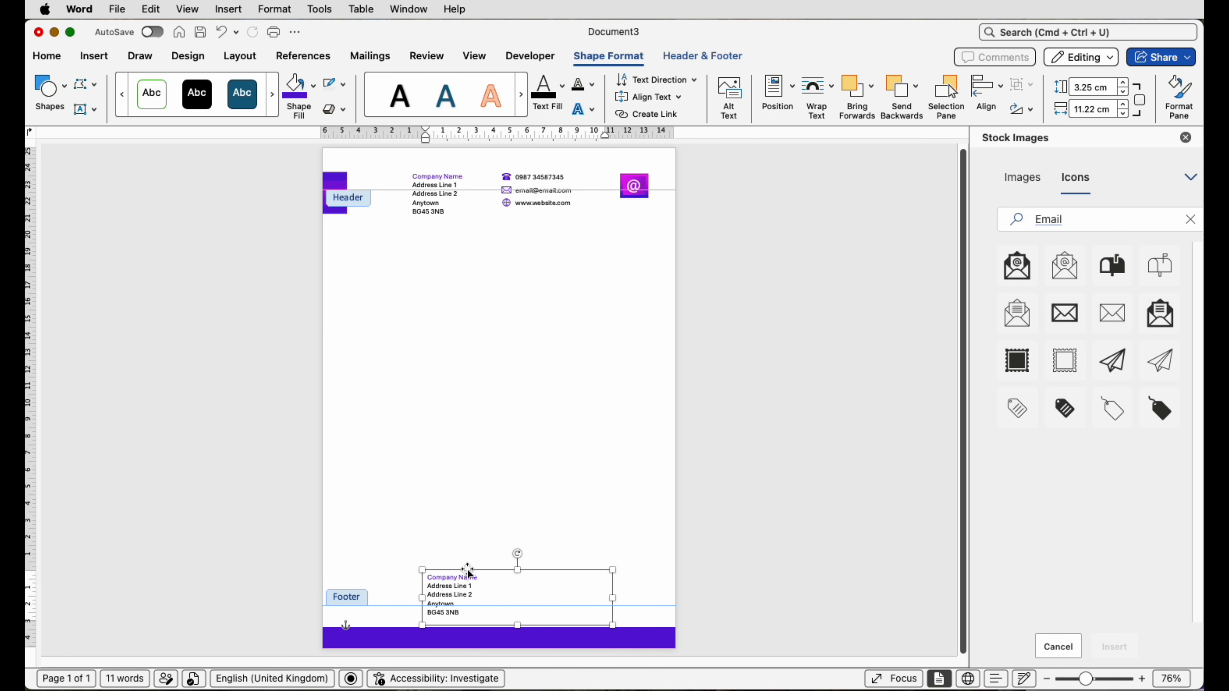
{"action": "left_click_drag", "start_coordinate": [466, 570], "coordinate": [462, 228]}
- Replace the copied text box's content with the registered address, the company registration number and the "Vat Reg No. GB" entry
{"action": "left_click_drag", "start_coordinate": [1088, 679], "coordinate": [1100, 679]}
{"action": "scroll", "coordinate": [817, 621], "scroll_direction": "up", "scroll_amount": 3}
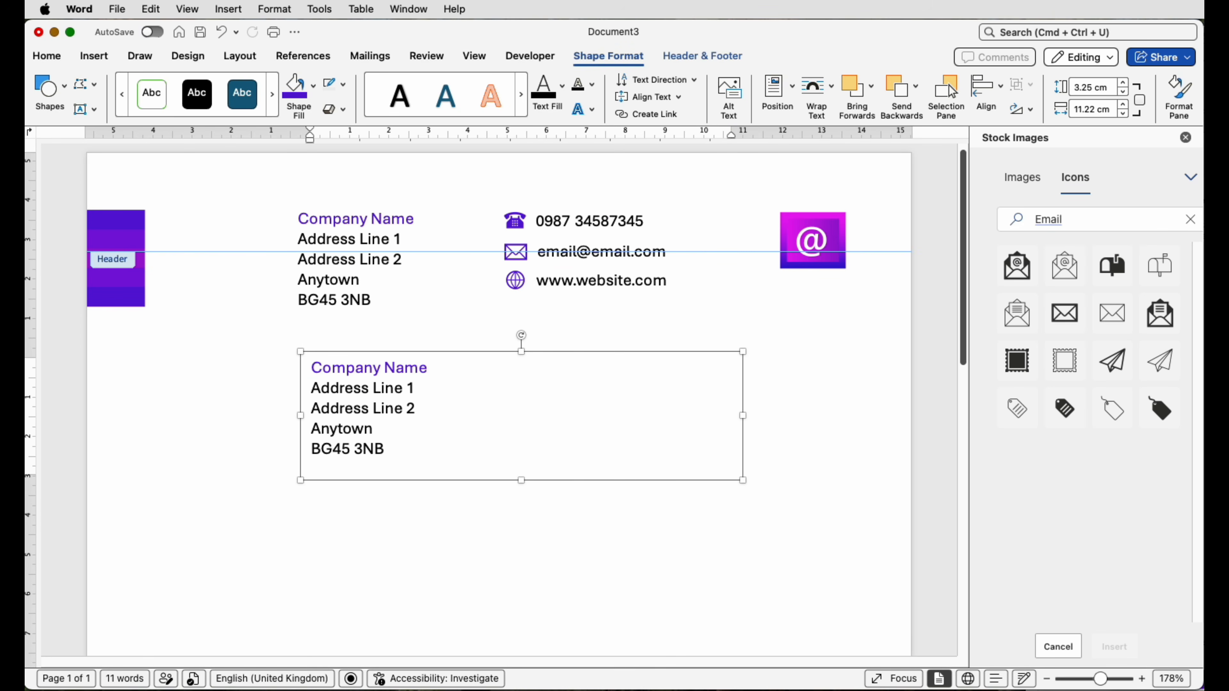
{"action": "left_click", "coordinate": [408, 448]}
{"action": "left_click_drag", "start_coordinate": [397, 453], "coordinate": [327, 376]}
{"action": "type", "text": "Registered Address: Your Company, Address Line 1, Address Line 2, Anytown MN12 3BD Company Reg No: 0988765 Vat Reg No. GB"}
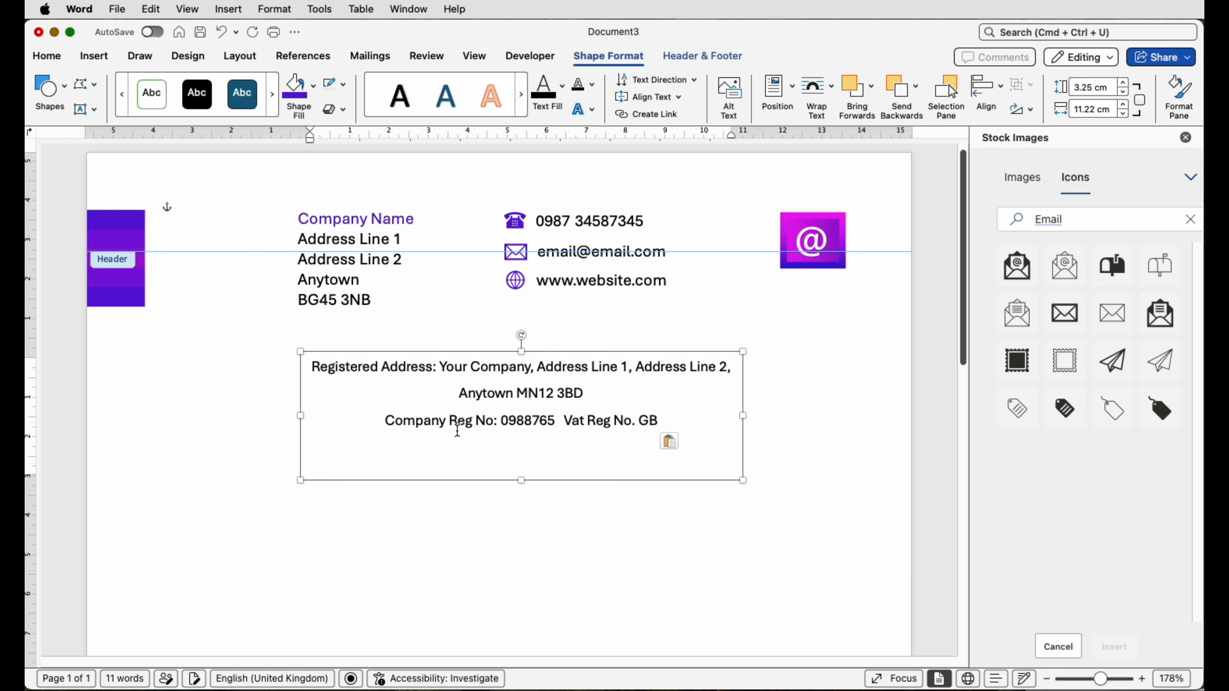
- Resize the registered address text box to about 14.84 cm by 1.71 cm and centre it roughly below the header content
{"action": "left_click_drag", "start_coordinate": [742, 415], "coordinate": [885, 415]}
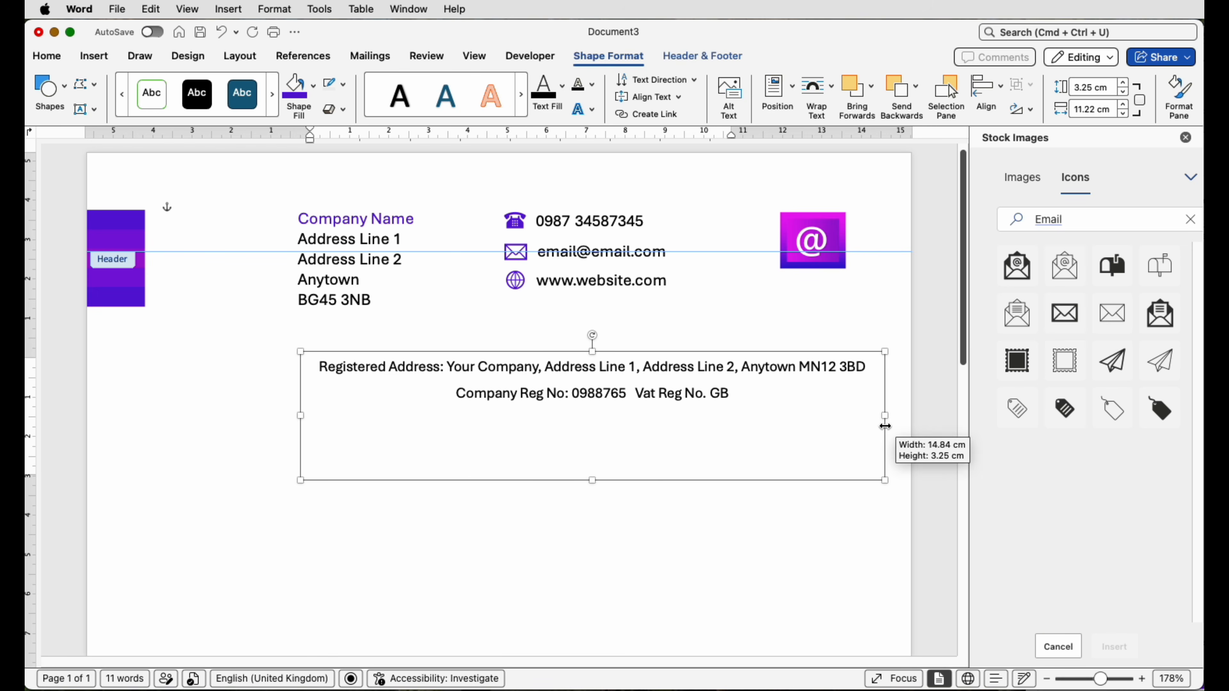
{"action": "left_click_drag", "start_coordinate": [595, 484], "coordinate": [534, 410]}
{"action": "scroll", "coordinate": [426, 366], "scroll_direction": "down", "scroll_amount": 1}
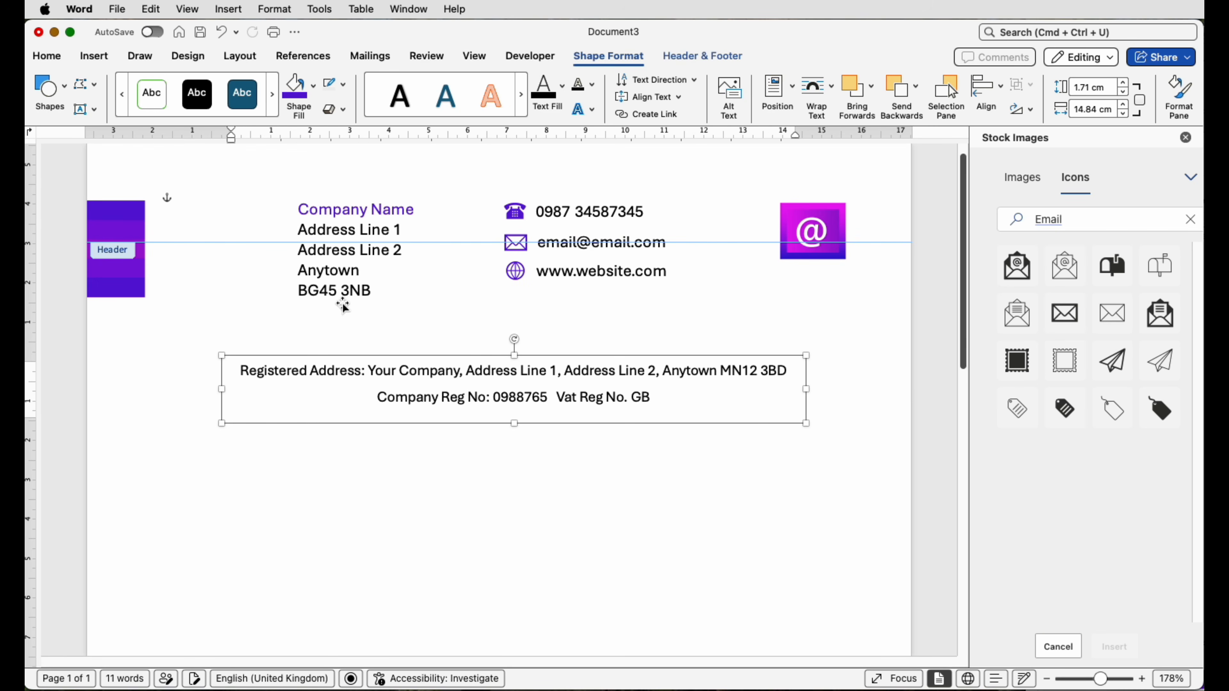
- Check the font size and line spacing options for the two lines of registered company details
{"action": "left_click", "coordinate": [46, 57]}
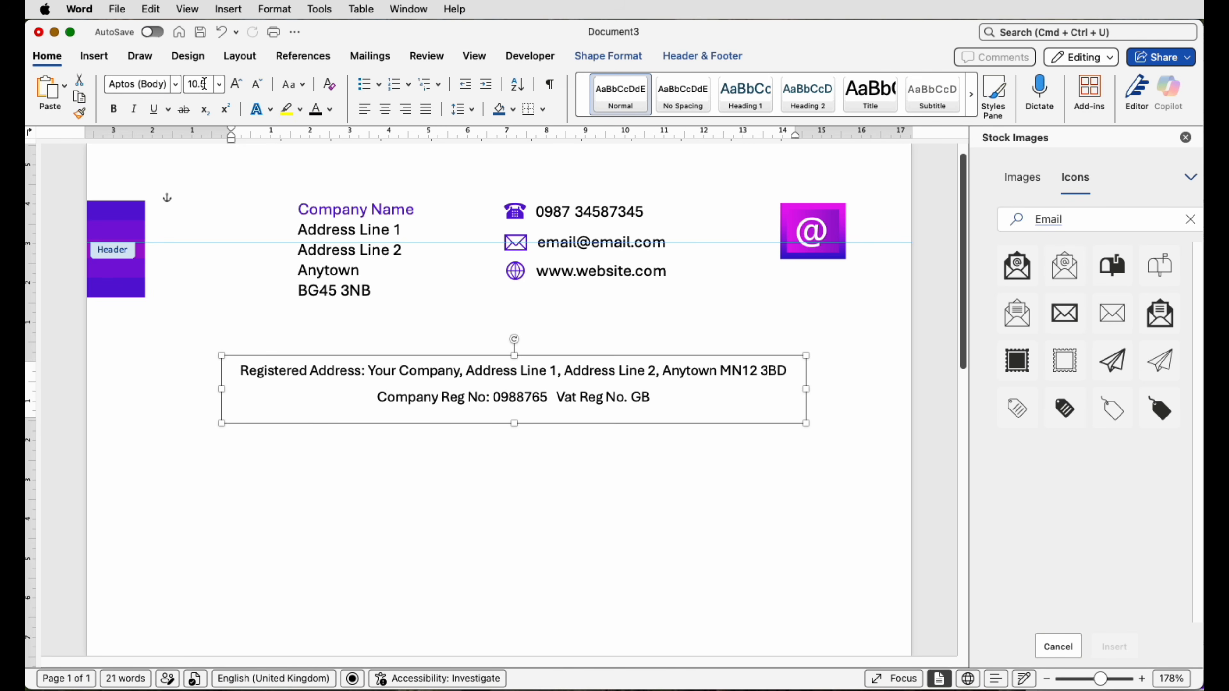
{"action": "scroll", "coordinate": [408, 336], "scroll_direction": "down", "scroll_amount": 1}
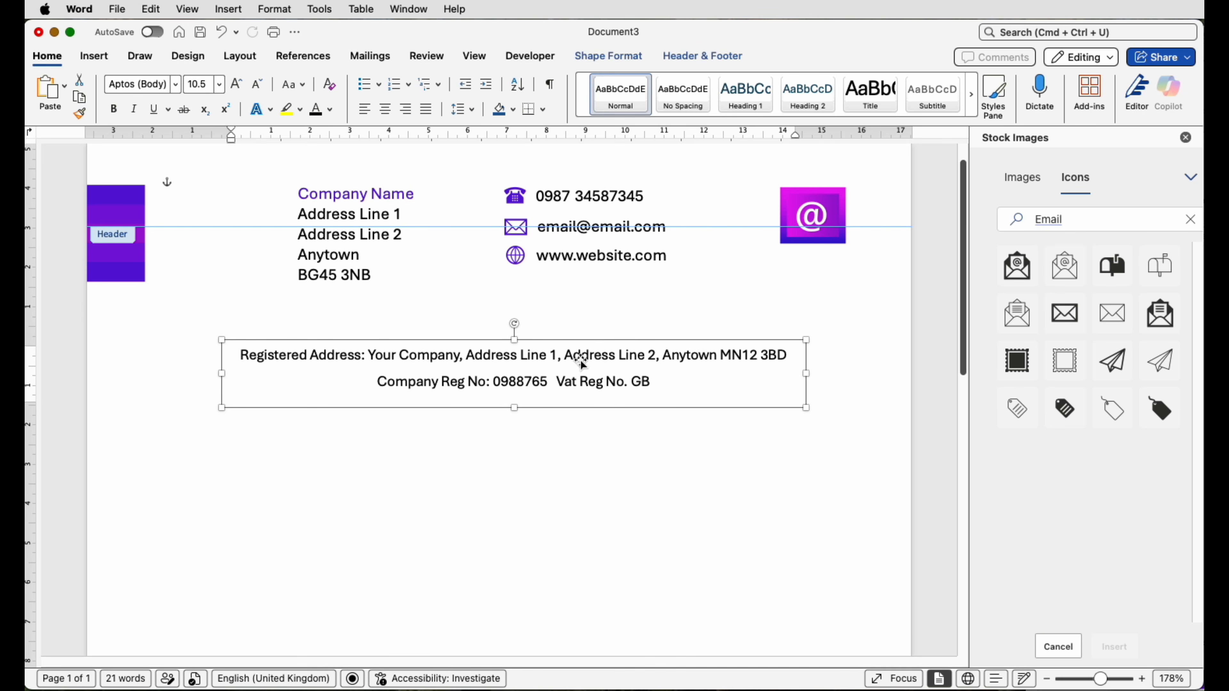
{"action": "left_click", "coordinate": [653, 383]}
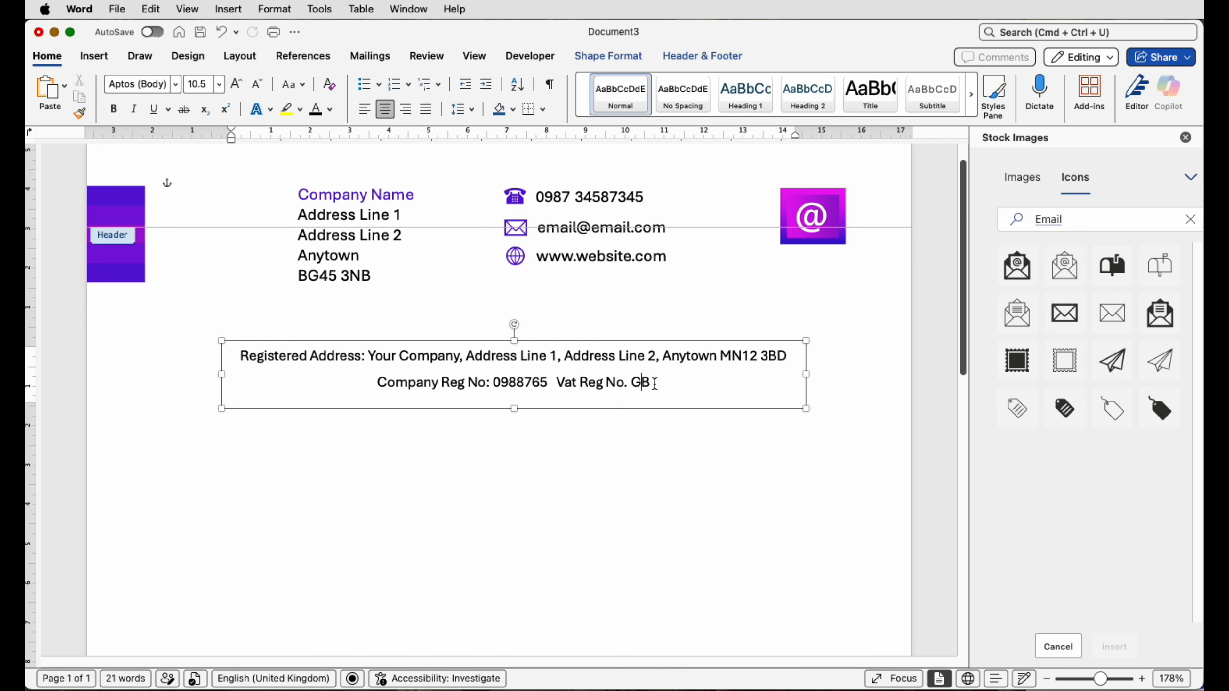
{"action": "left_click_drag", "start_coordinate": [653, 384], "coordinate": [276, 361]}
{"action": "scroll", "coordinate": [275, 360], "scroll_direction": "up", "scroll_amount": 1}
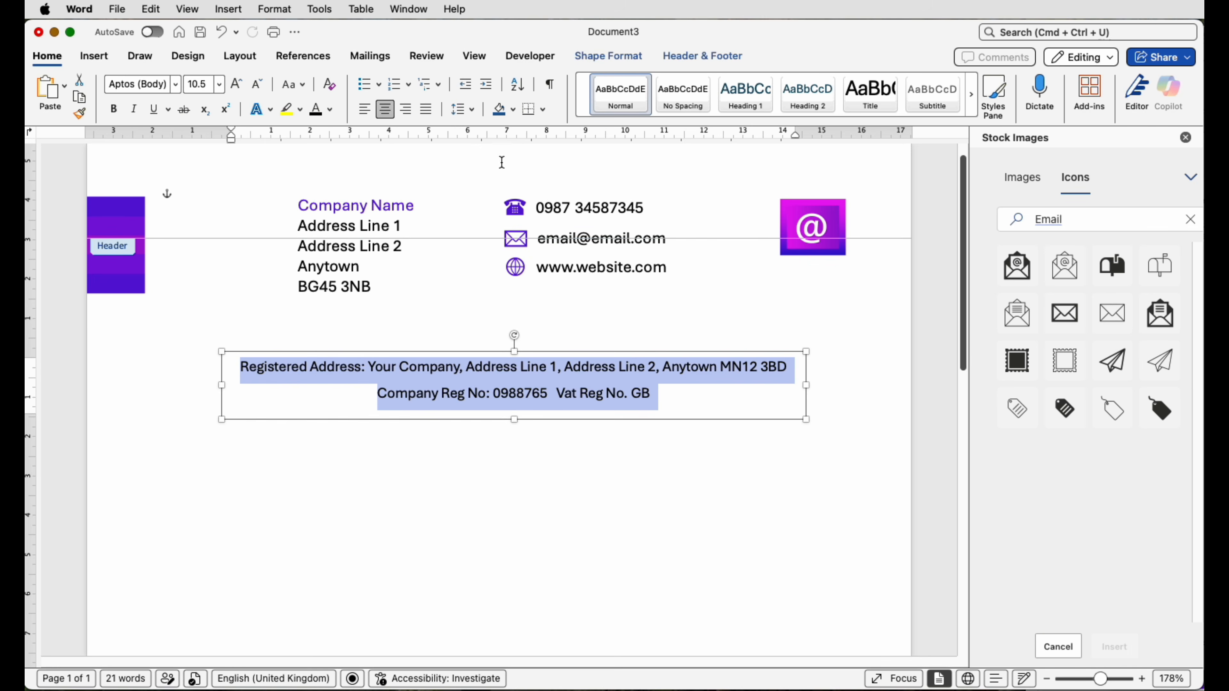
{"action": "left_click", "coordinate": [473, 111]}
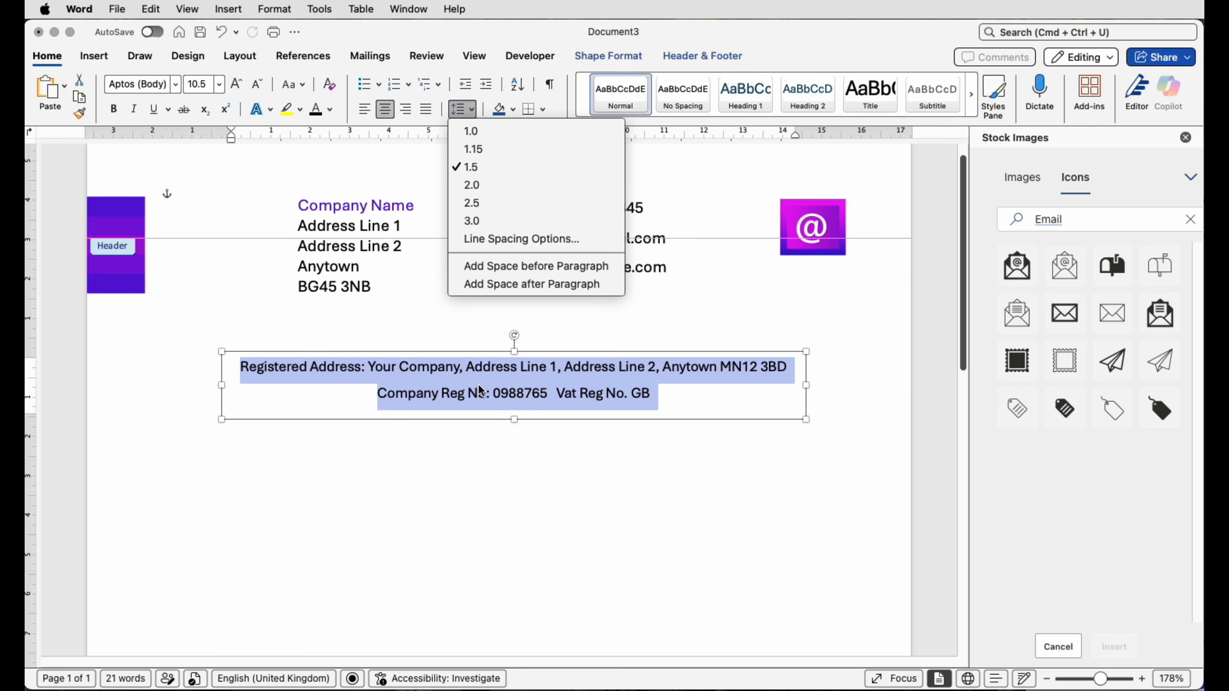
{"action": "left_click", "coordinate": [666, 395]}
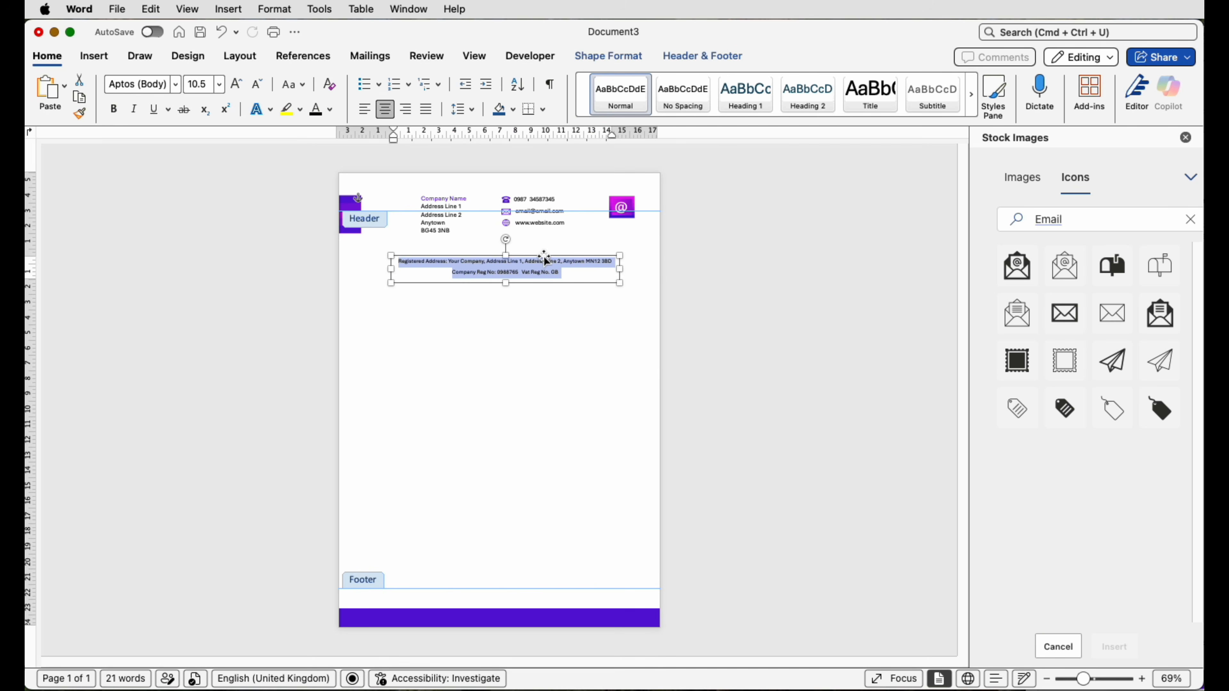
- Move the registered details text box into the footer above the purple bar, align it to the centre horizontally and leave header and footer editing
{"action": "left_click", "coordinate": [531, 271]}
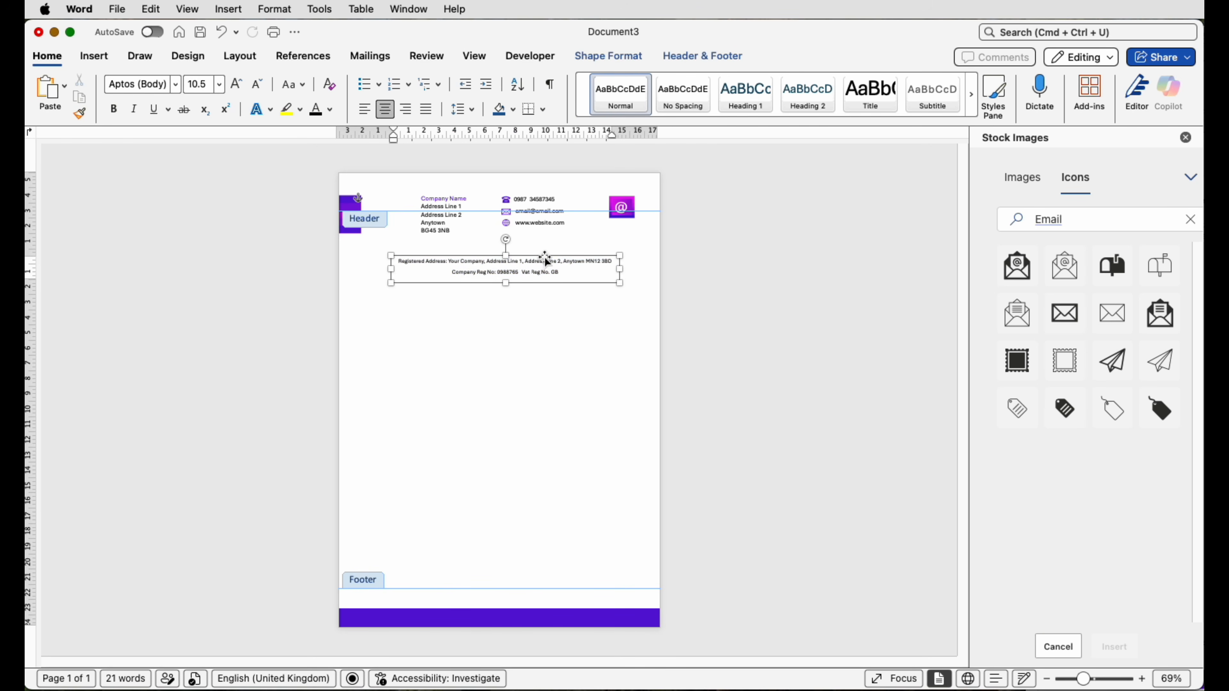
{"action": "left_click_drag", "start_coordinate": [543, 259], "coordinate": [537, 583]}
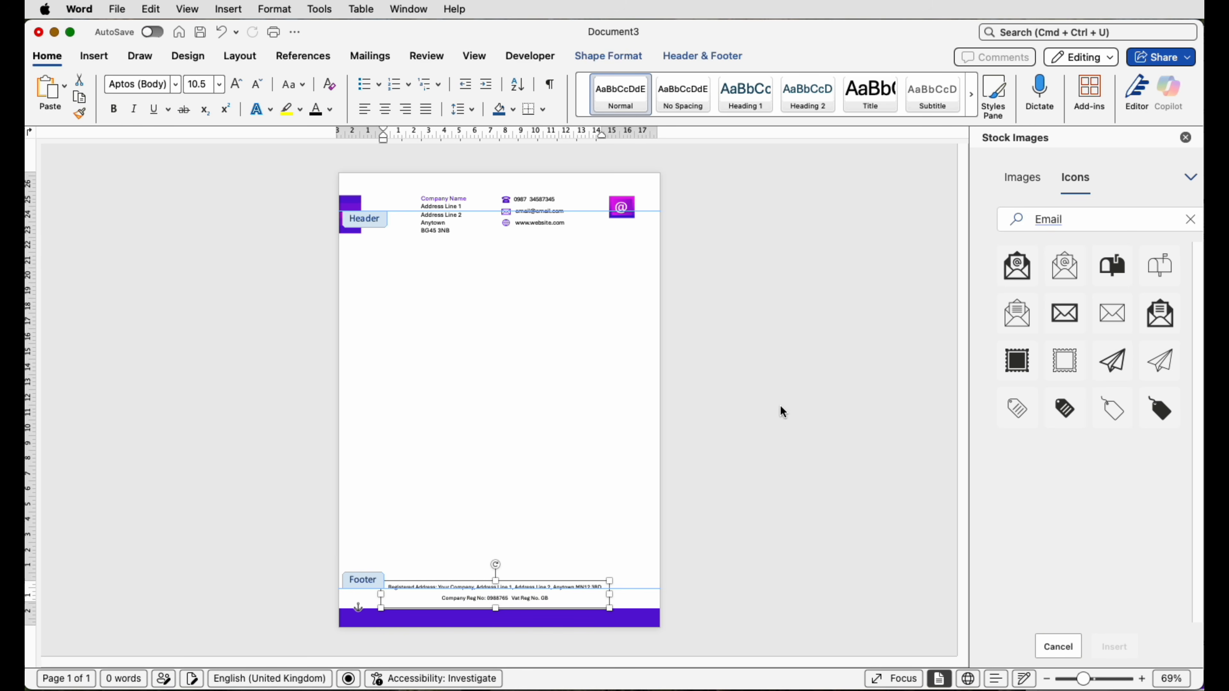
{"action": "left_click", "coordinate": [637, 59]}
{"action": "left_click", "coordinate": [985, 87]}
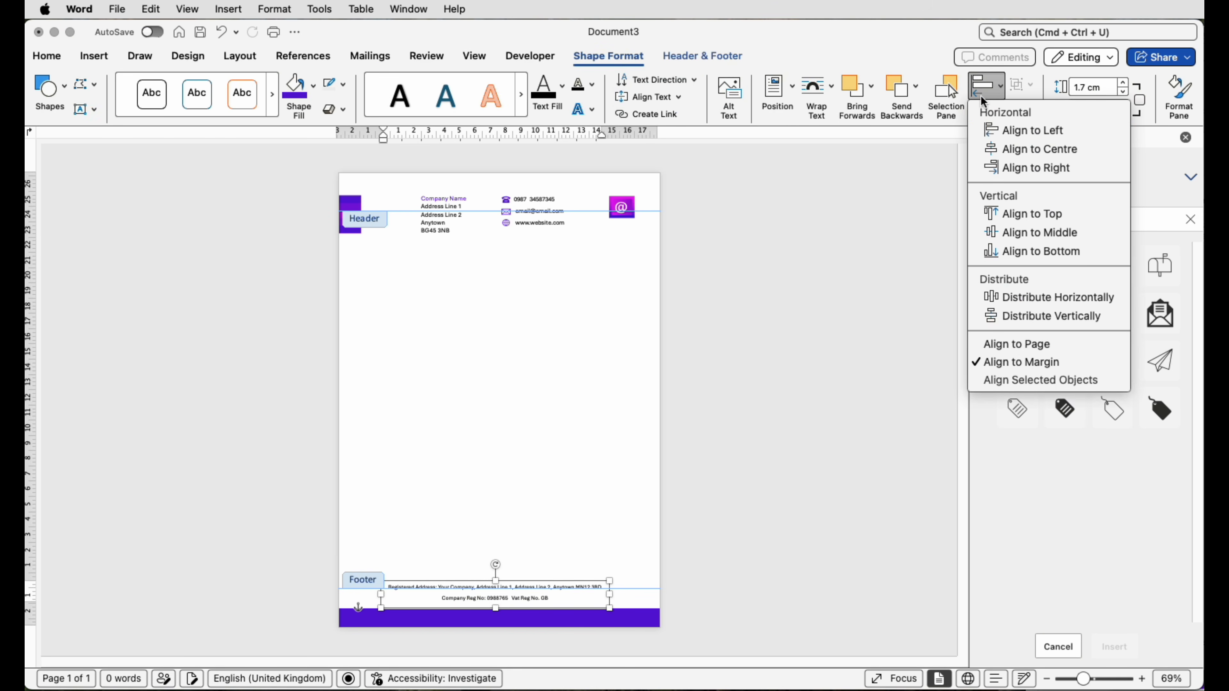
{"action": "left_click", "coordinate": [992, 150]}
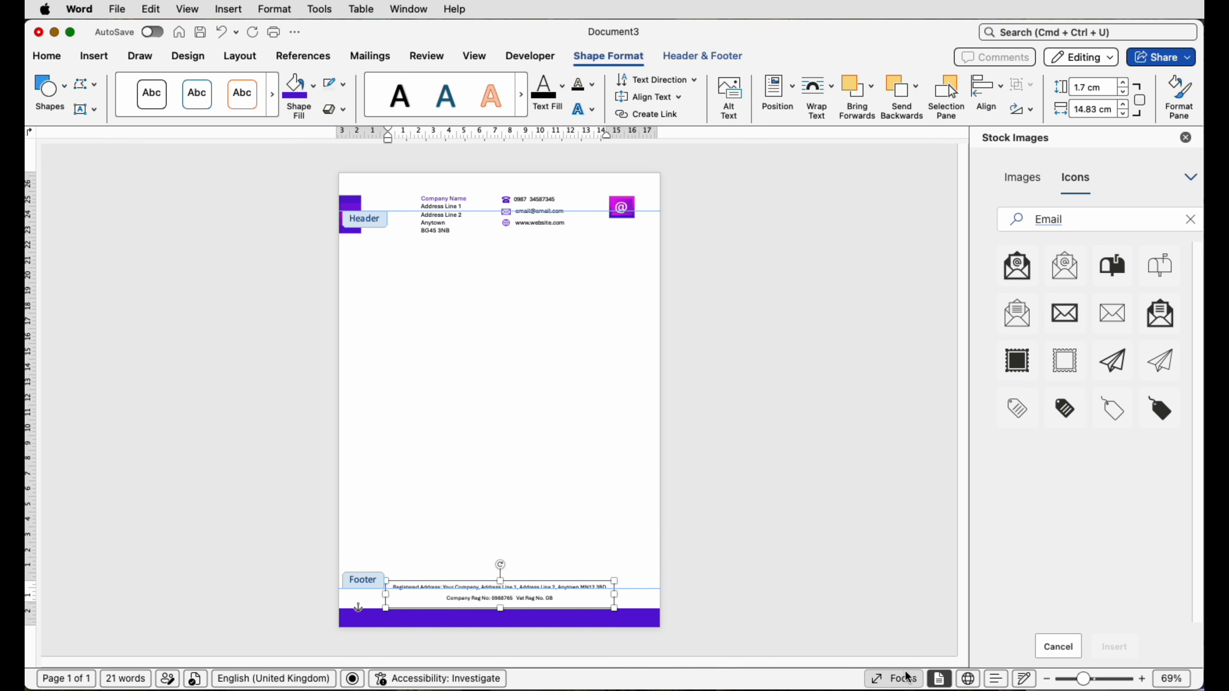
{"action": "double_click", "coordinate": [514, 430]}
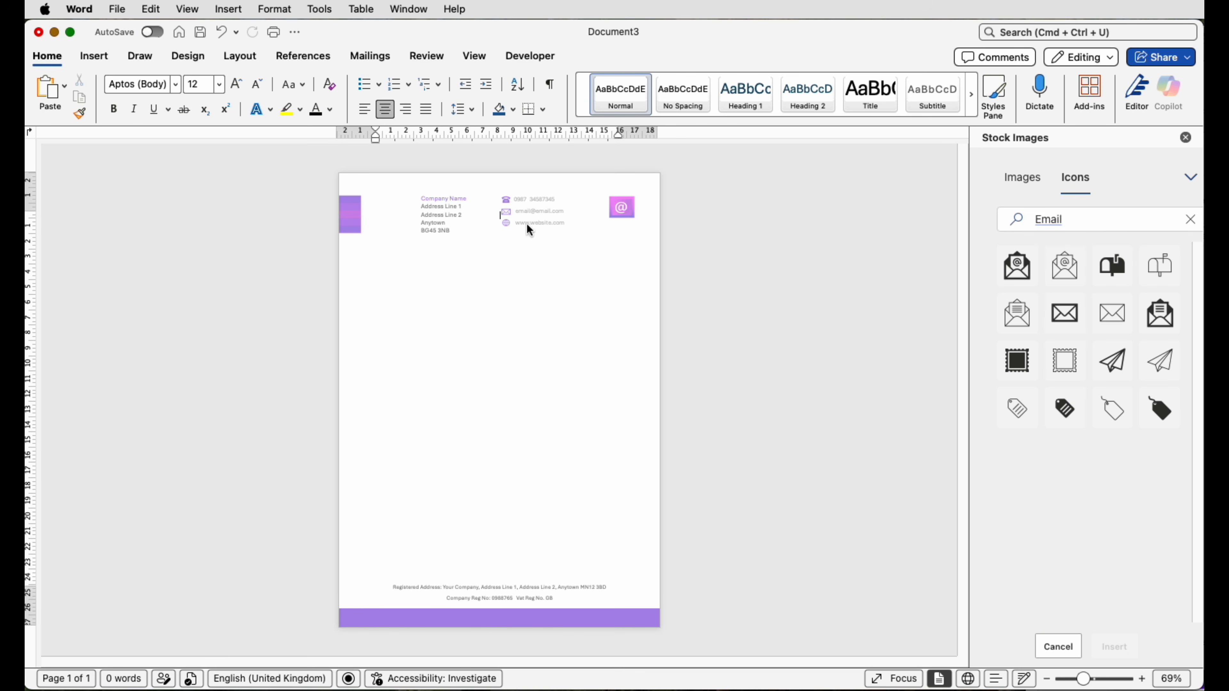
- Reopen the header, nudge the address box and contact details together further left, beside the purple block, and return to the document body
{"action": "double_click", "coordinate": [395, 193]}
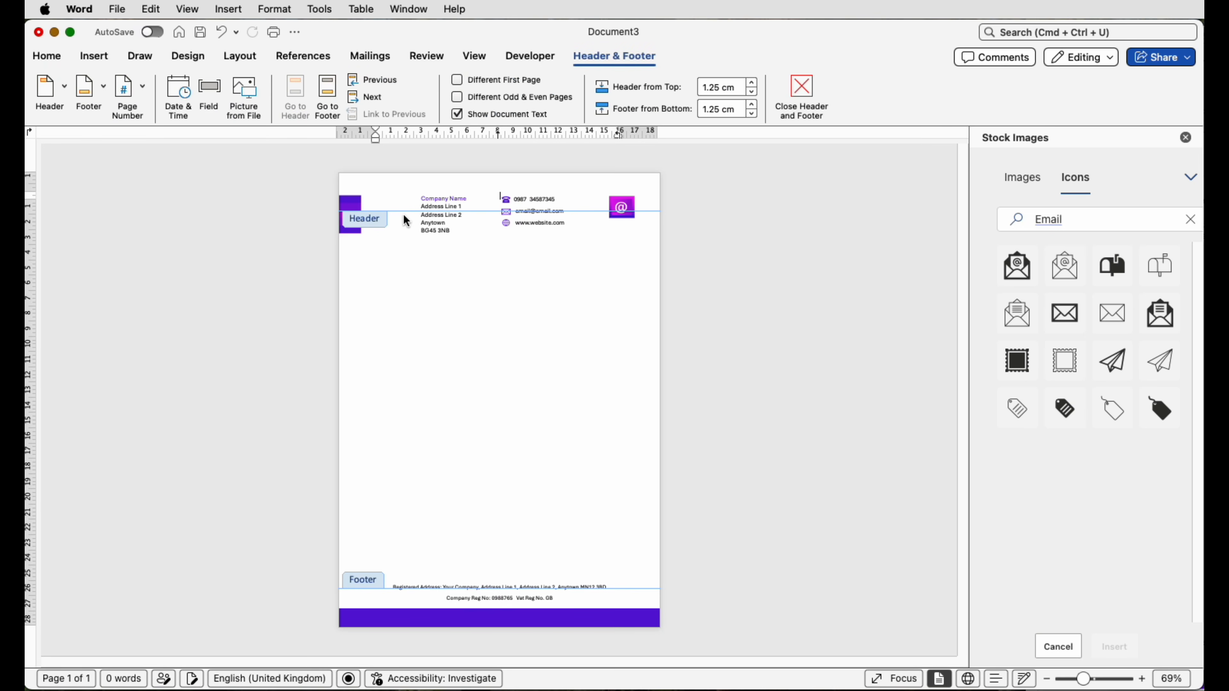
{"action": "left_click", "coordinate": [428, 228]}
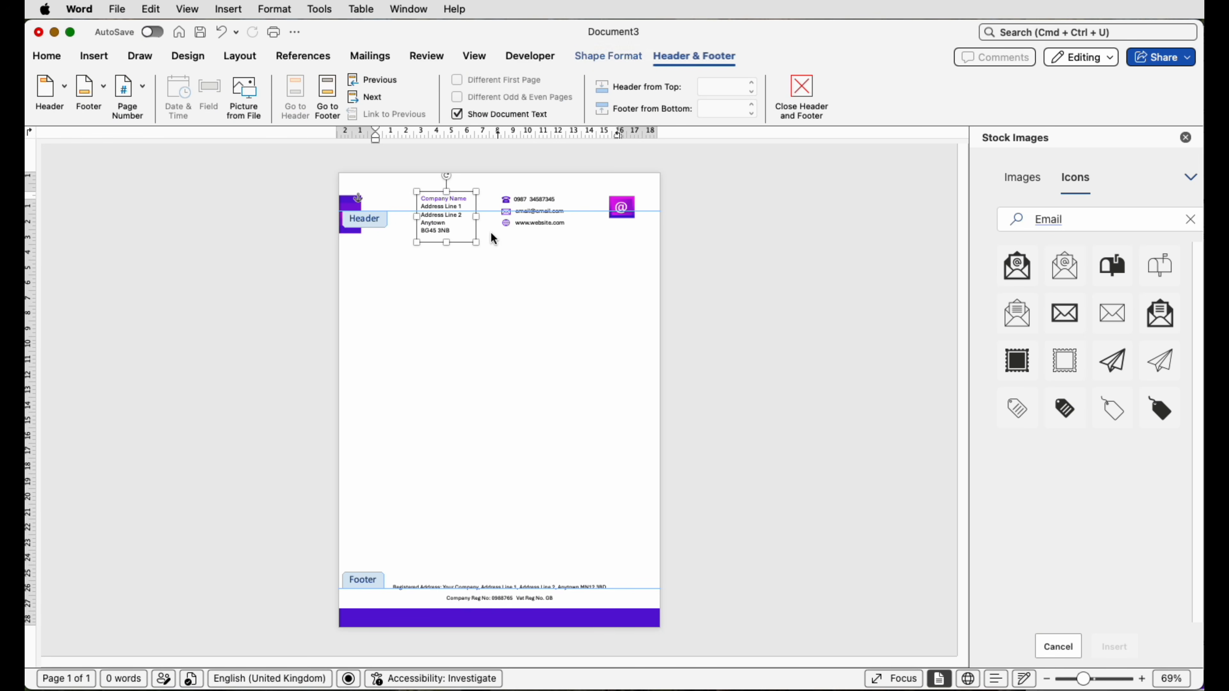
{"action": "left_click", "coordinate": [526, 225]}
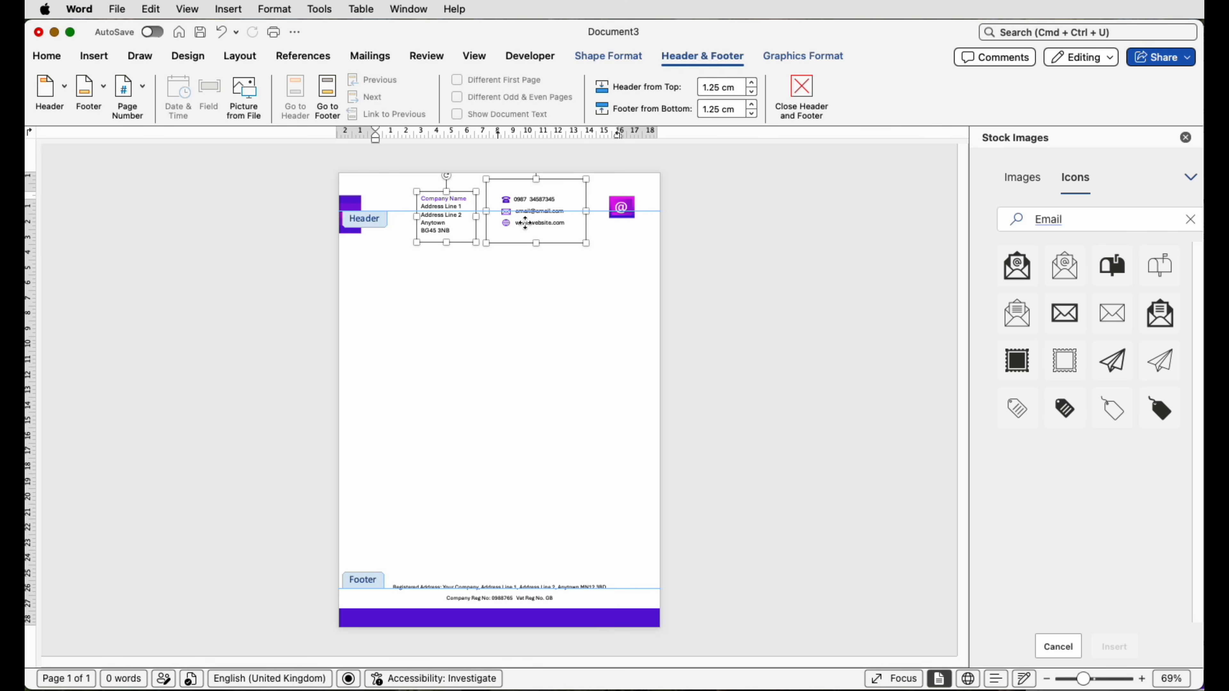
{"action": "key", "text": "Left"}
{"action": "key", "text": "Left"}
{"action": "key", "text": "Left"}
{"action": "key", "text": "Left"}
{"action": "key", "text": "Left"}
{"action": "key", "text": "Left"}
{"action": "key", "text": "Left"}
{"action": "key", "text": "Left"}
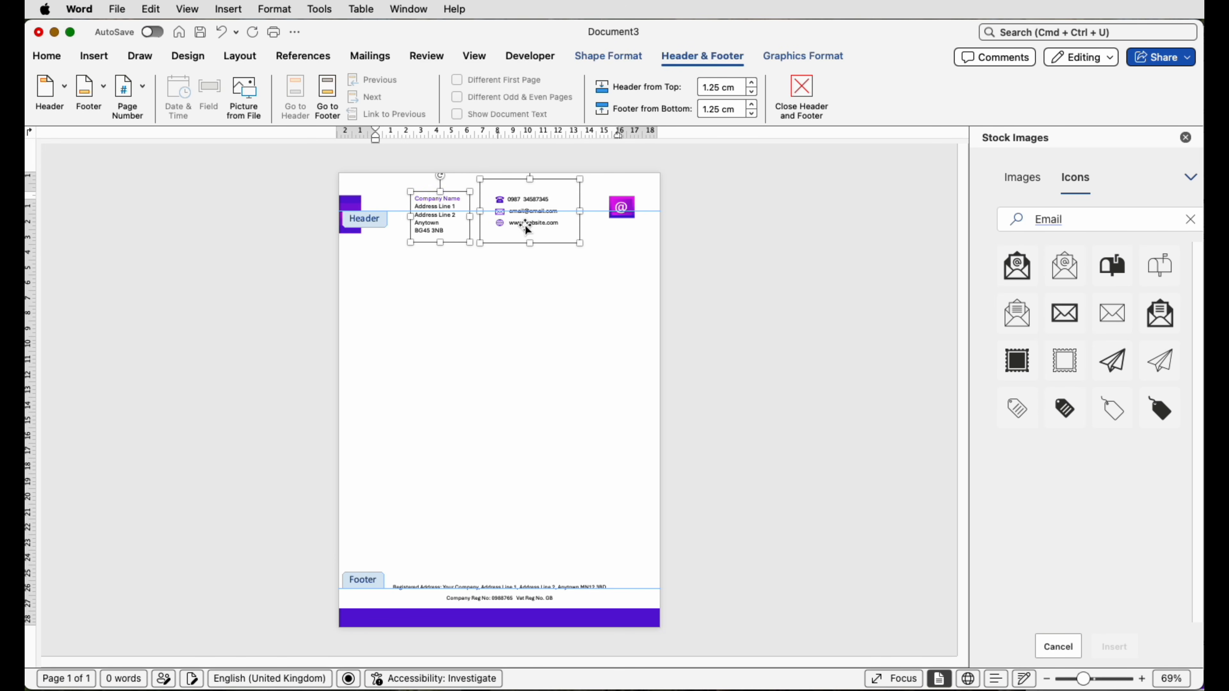
{"action": "key", "text": "Left"}
{"action": "key", "text": "Left"}
{"action": "key", "text": "Left"}
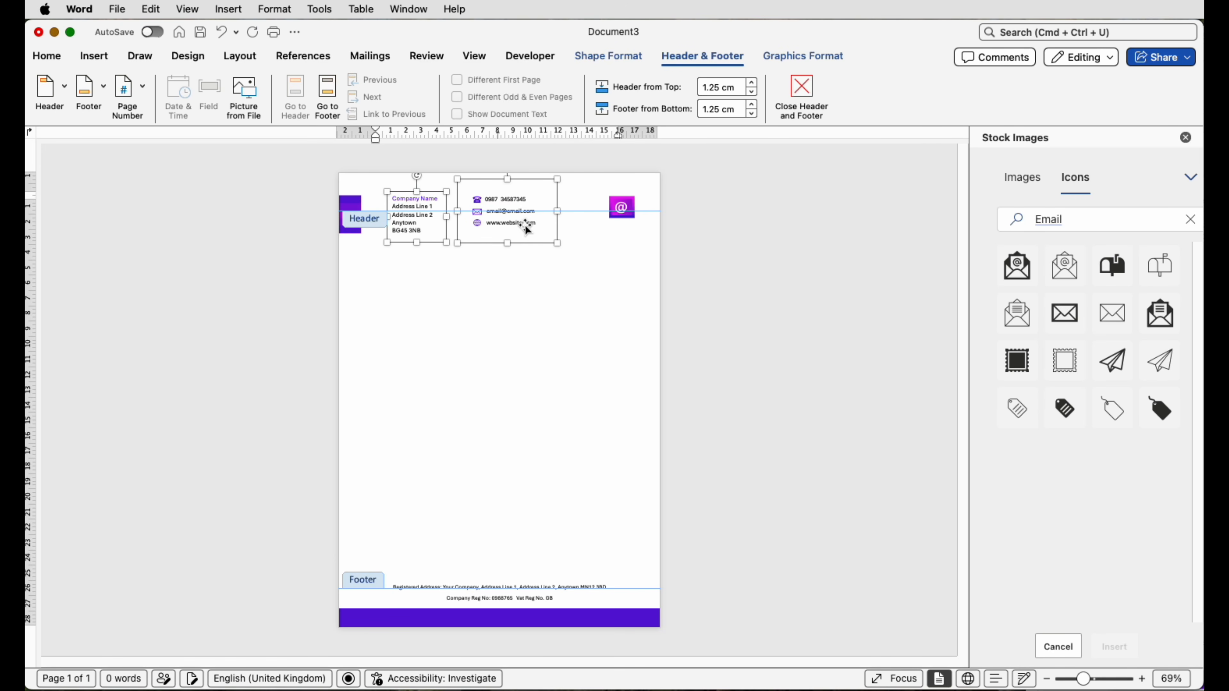
{"action": "left_click", "coordinate": [588, 184]}
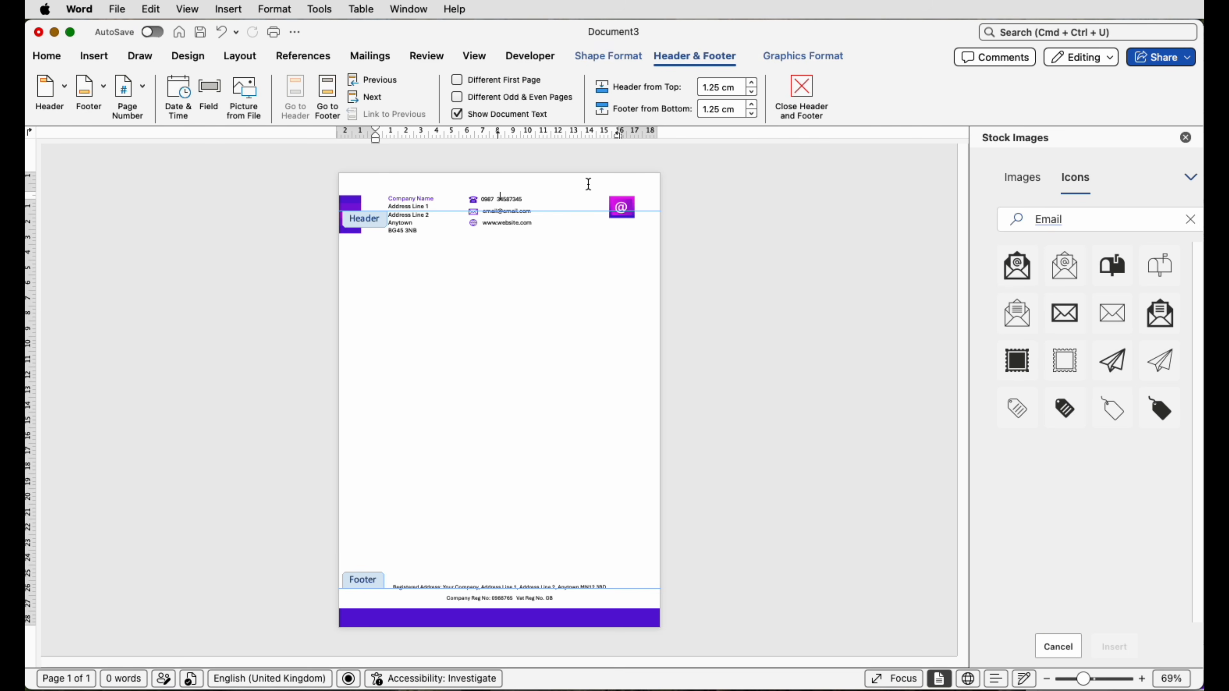
{"action": "double_click", "coordinate": [481, 400]}
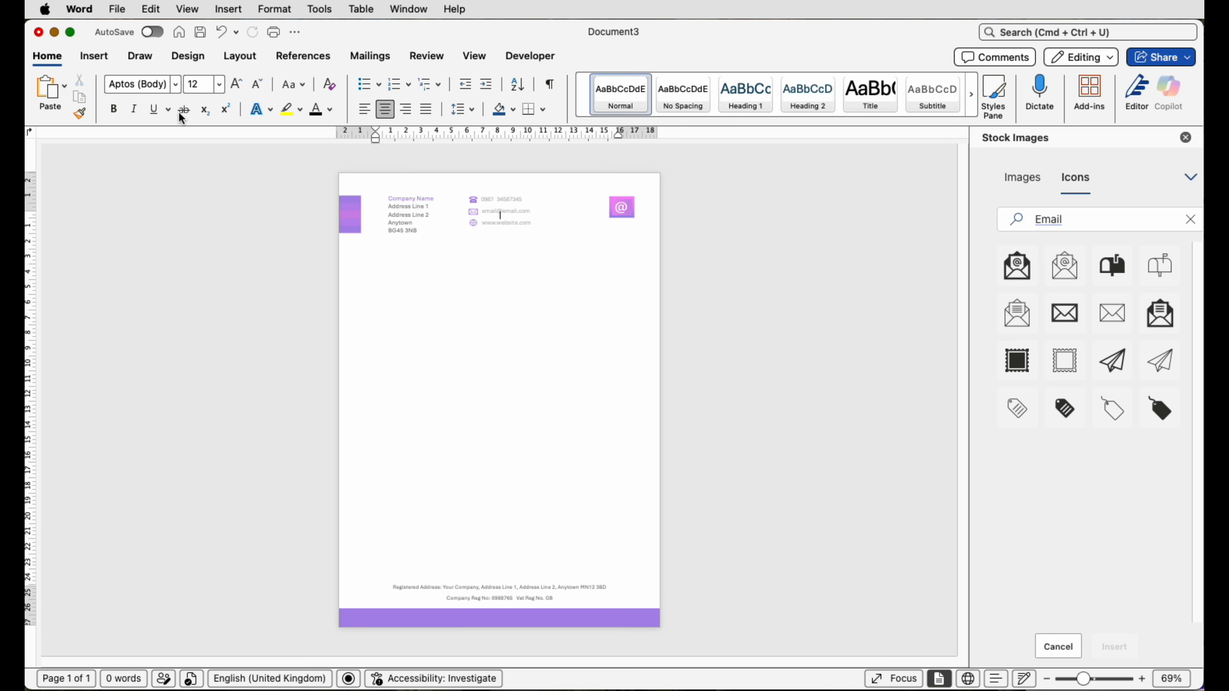
- Insert a page break to check the letterhead on a second page, and undo it
{"action": "left_click", "coordinate": [95, 56]}
{"action": "left_click", "coordinate": [113, 90]}
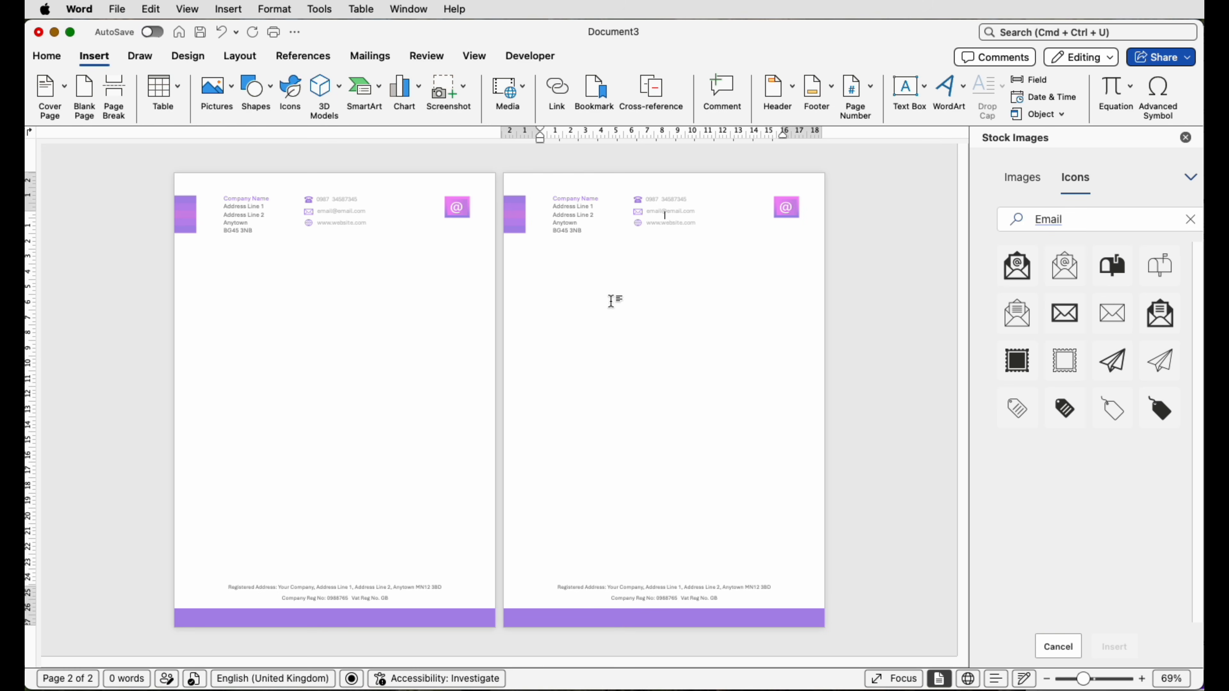
{"action": "key", "text": "super+z"}
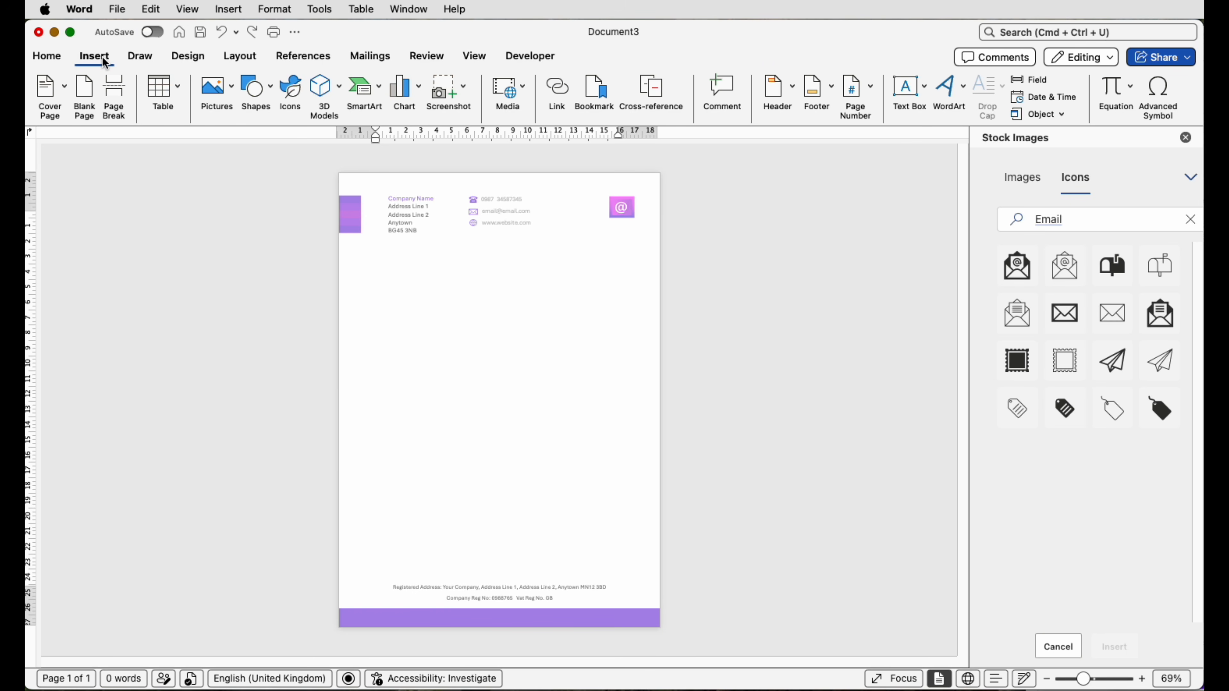
- Draw a body text box about 14.99 cm wide, paste the sample paragraphs into it and reduce its height to about 10.16 cm
{"action": "left_click", "coordinate": [924, 87]}
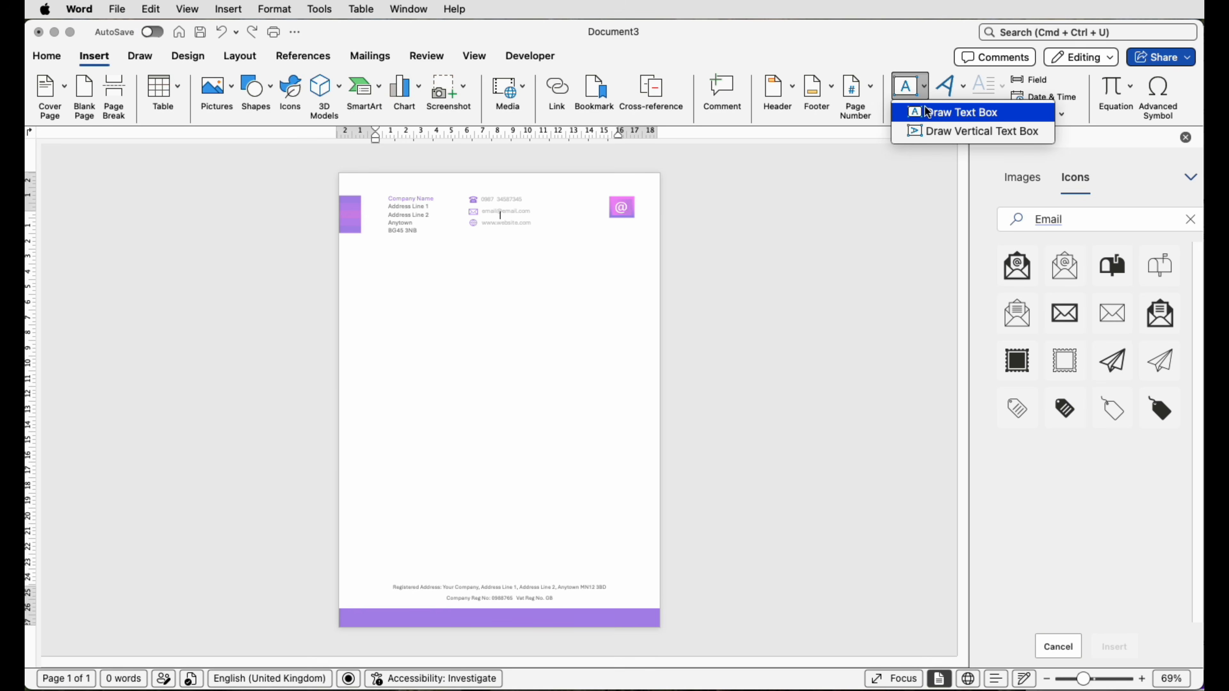
{"action": "left_click", "coordinate": [933, 112]}
{"action": "mouse_move", "coordinate": [382, 270]}
{"action": "left_mouse_down"}
{"action": "mouse_move", "coordinate": [384, 426]}
{"action": "mouse_move", "coordinate": [567, 540]}
{"action": "mouse_move", "coordinate": [615, 545]}
{"action": "left_mouse_up"}
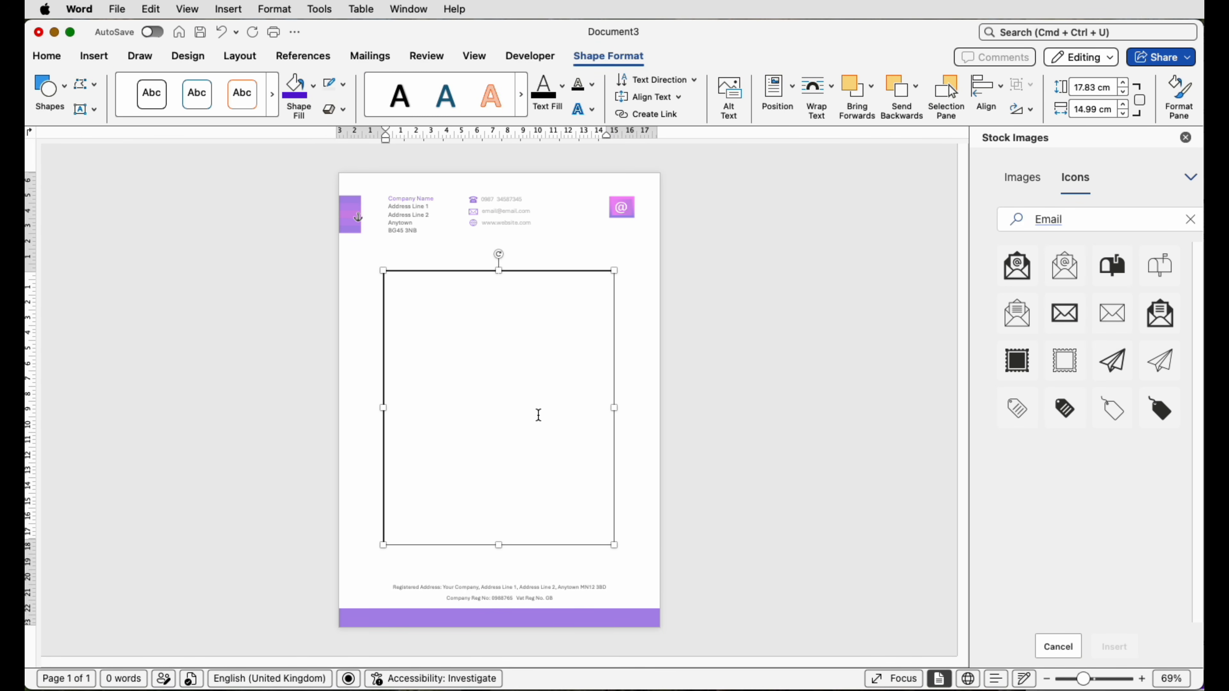
{"action": "key", "text": "super+v"}
{"action": "left_click_drag", "start_coordinate": [499, 270], "coordinate": [498, 388]}
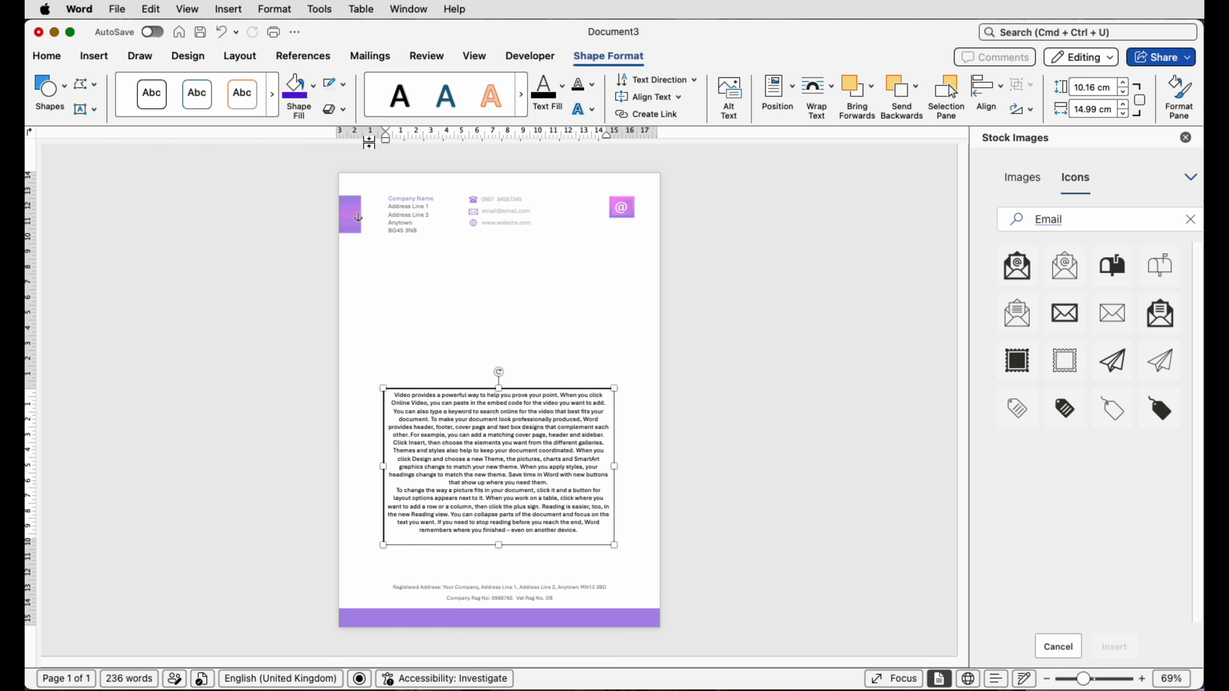
- Remove the body text box's outline and place it higher on the page at about 13.82 cm tall
{"action": "left_click", "coordinate": [343, 86]}
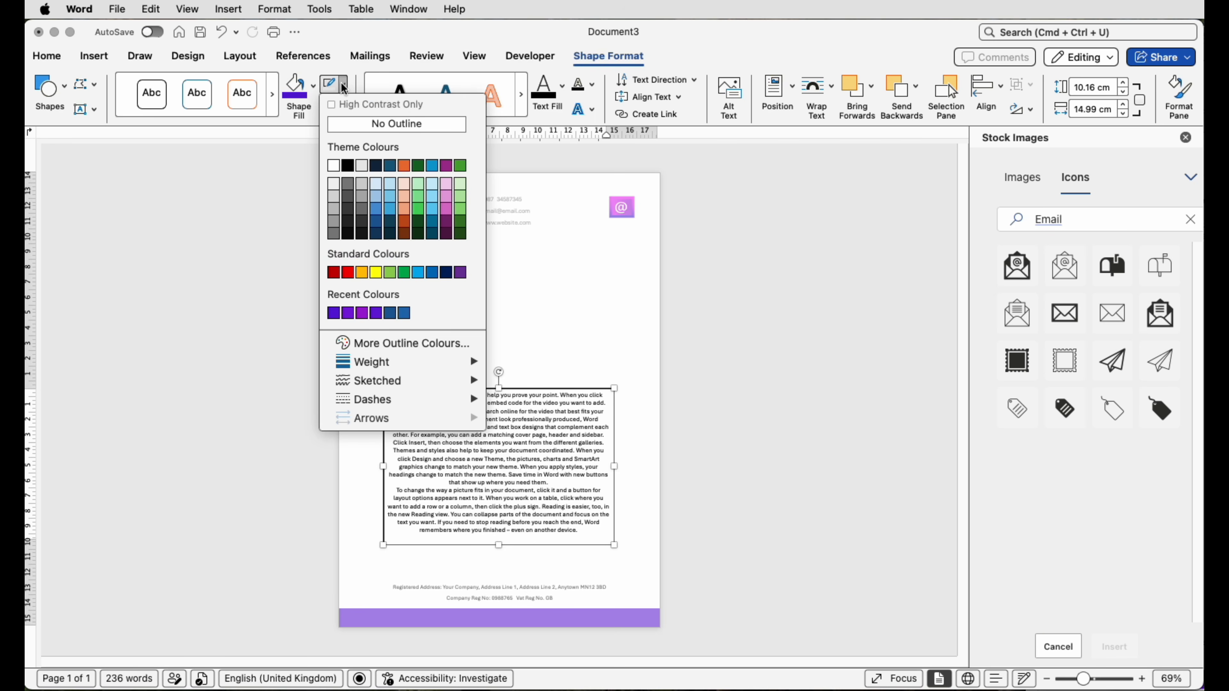
{"action": "left_click", "coordinate": [355, 125]}
{"action": "left_click", "coordinate": [511, 302]}
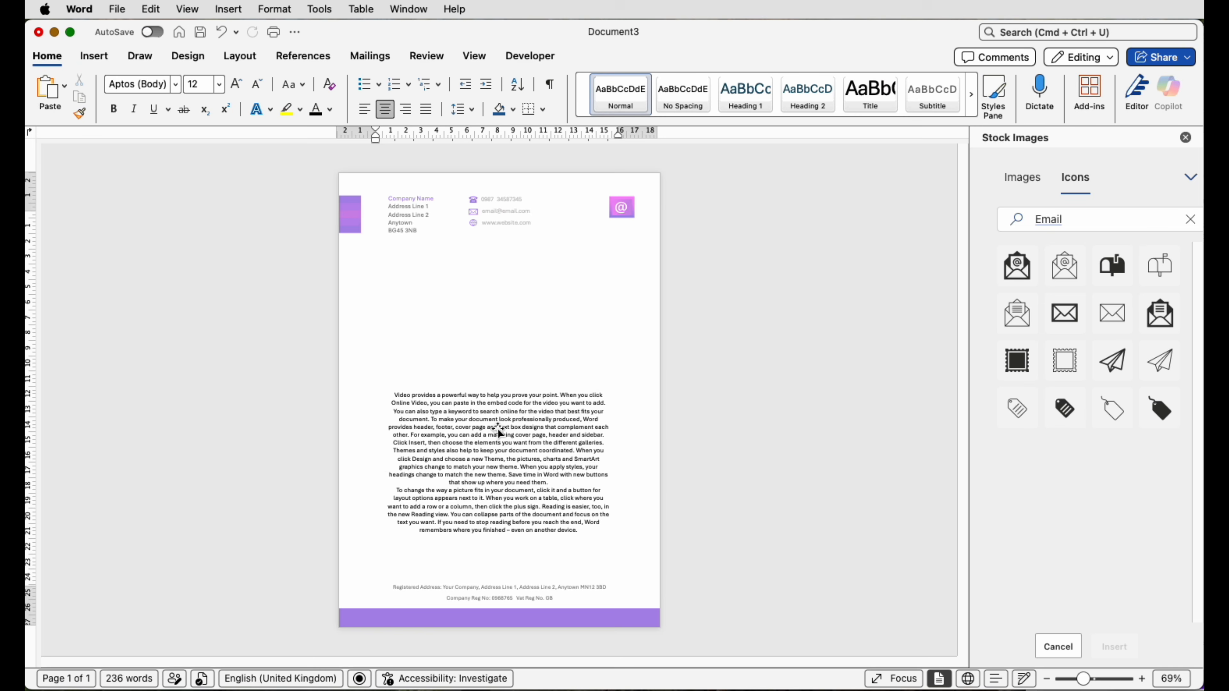
{"action": "left_click_drag", "start_coordinate": [500, 432], "coordinate": [499, 348]}
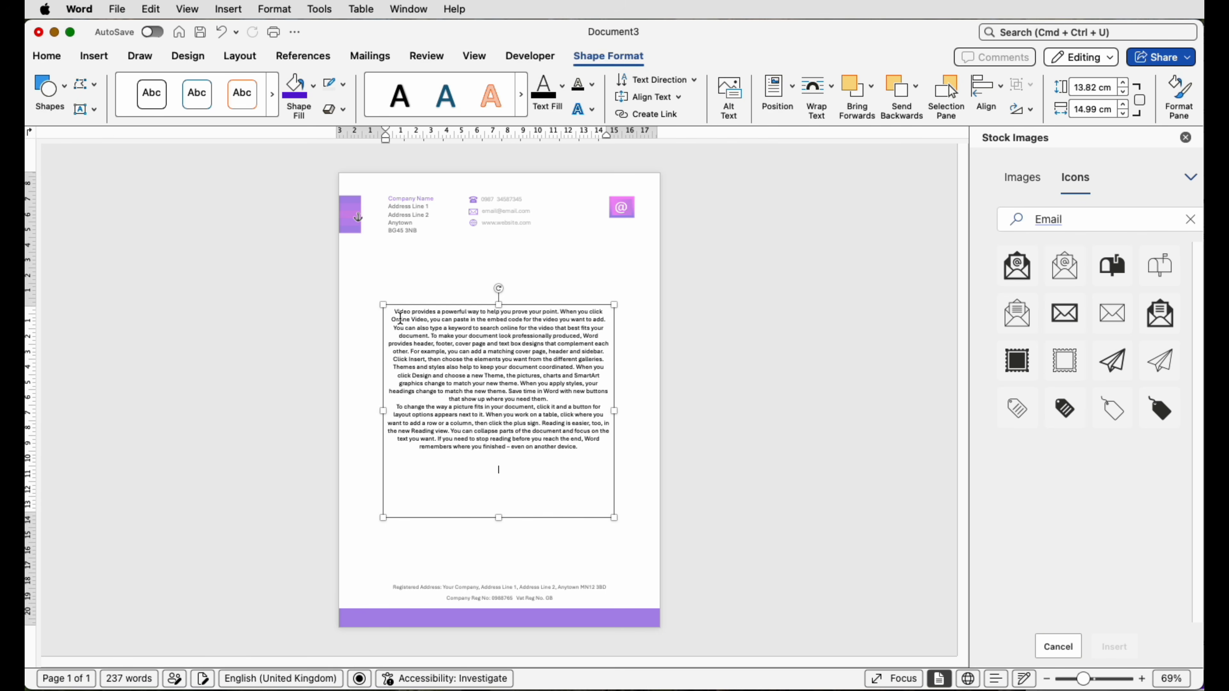
- Left-align all the text in the body text box
{"action": "left_click", "coordinate": [47, 56]}
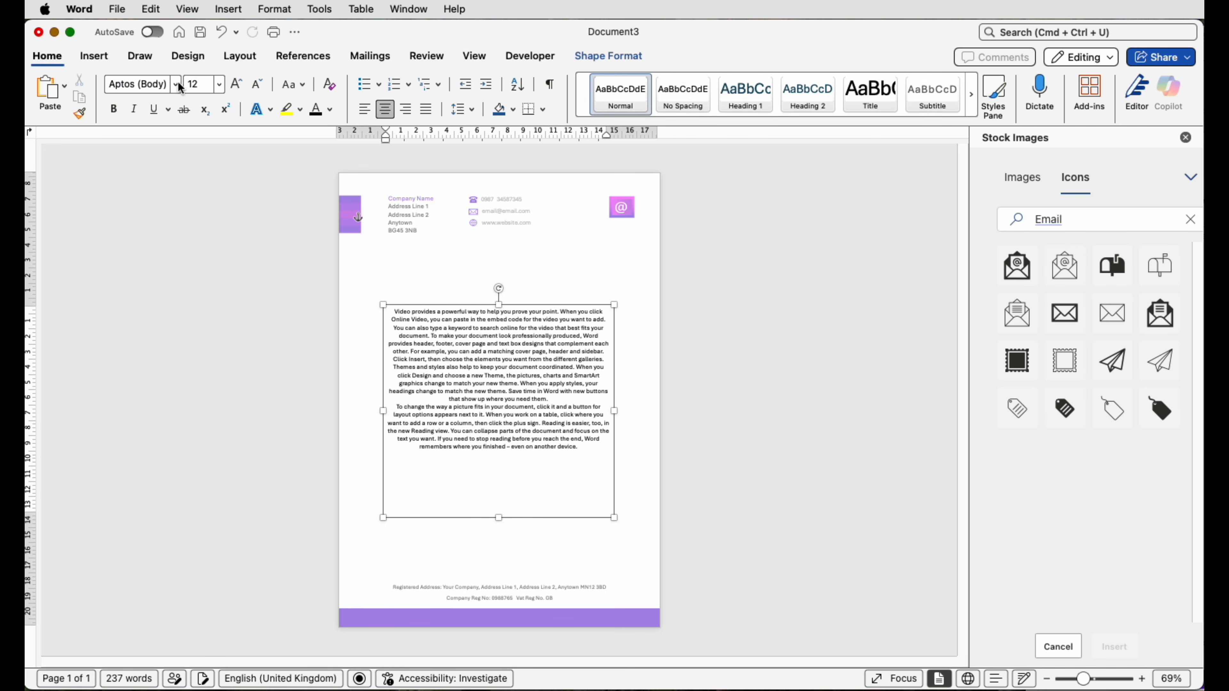
{"action": "left_click", "coordinate": [365, 111]}
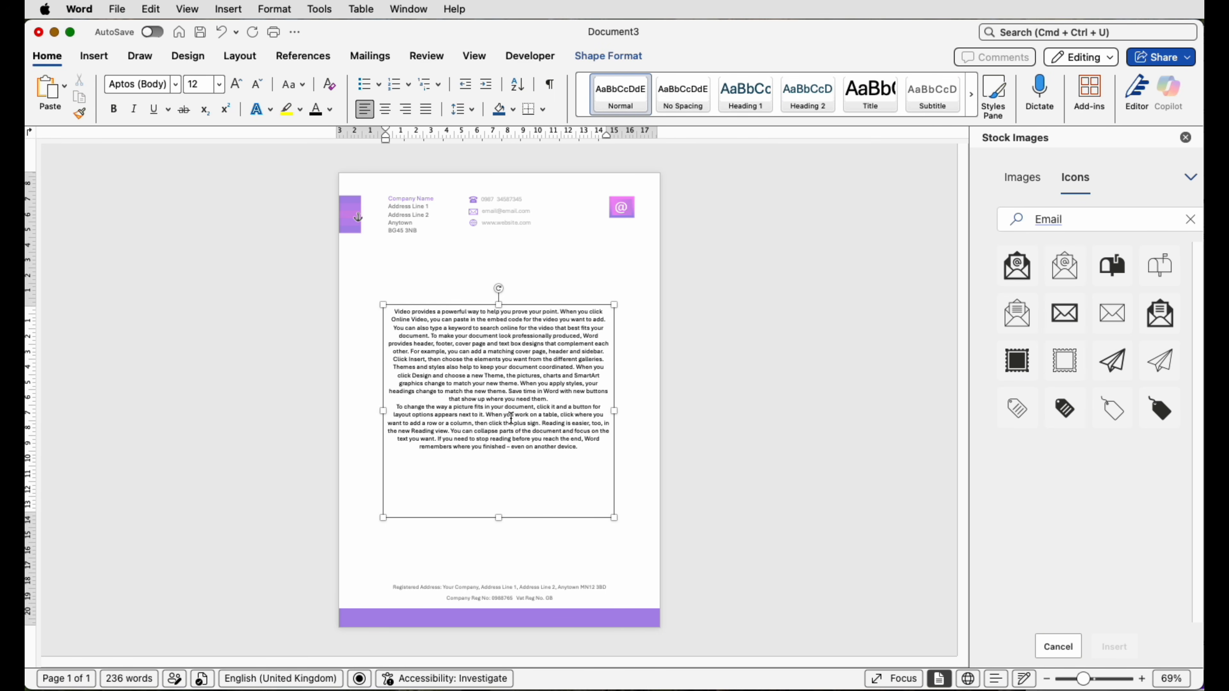
{"action": "left_click_drag", "start_coordinate": [590, 465], "coordinate": [357, 305]}
{"action": "key", "text": "super+e"}
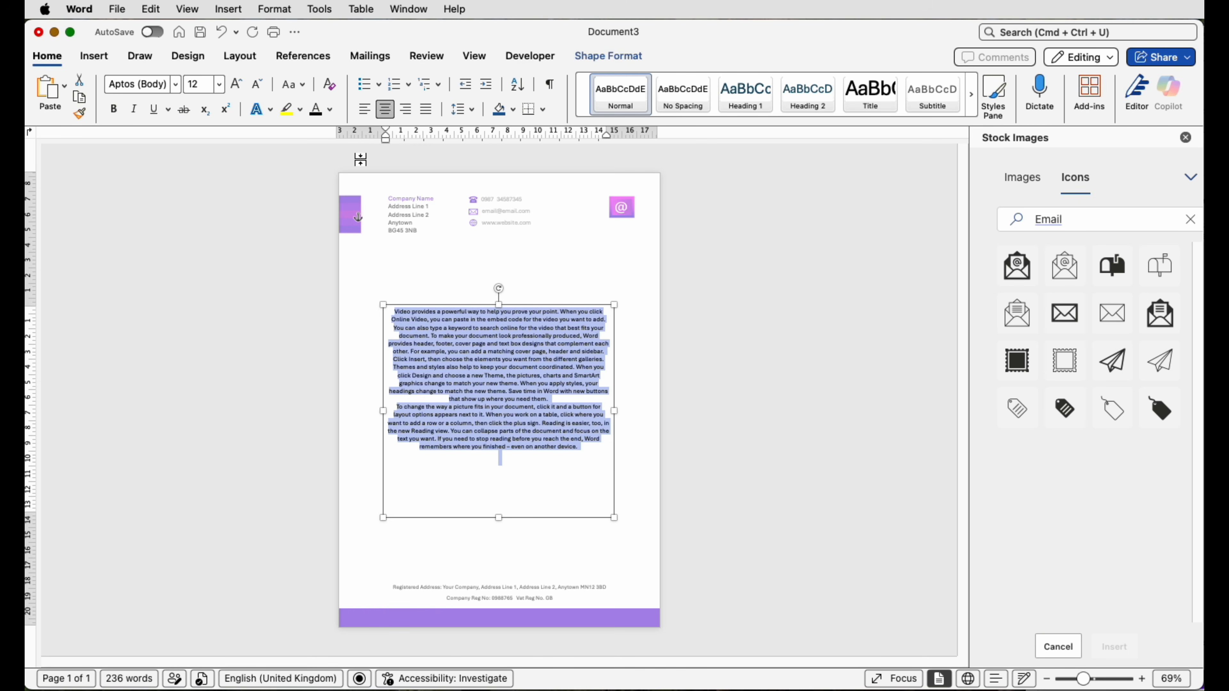
{"action": "left_click", "coordinate": [365, 110]}
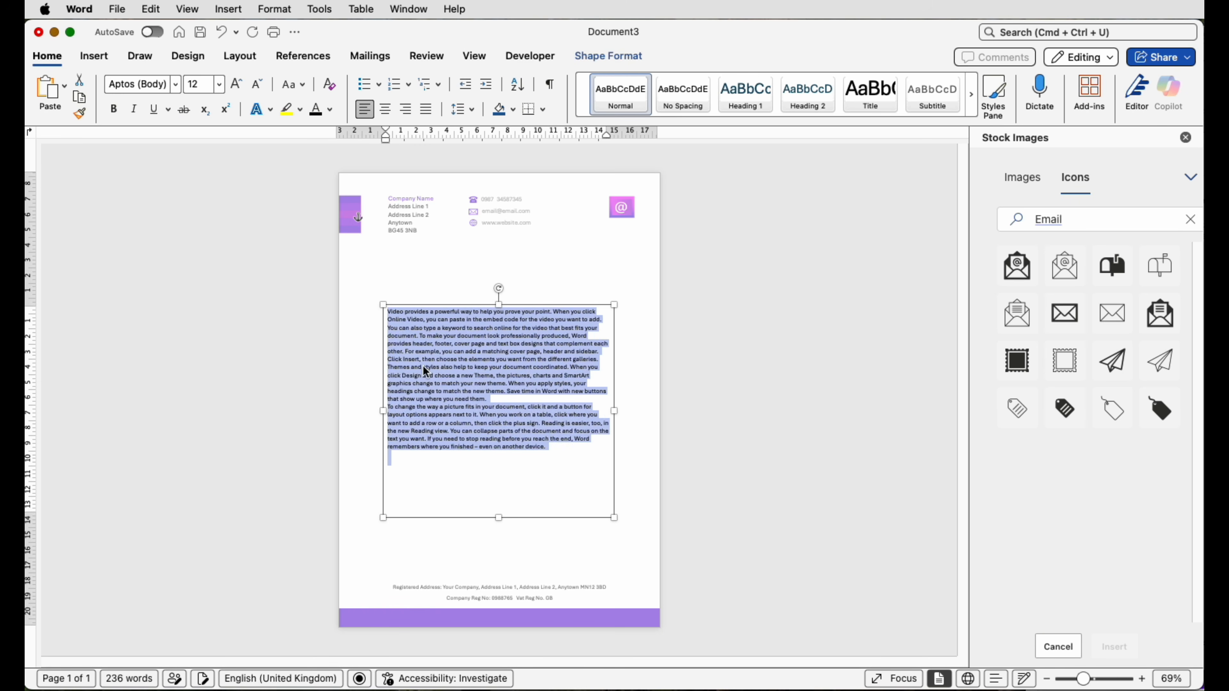
- Add a blank line between the paragraphs and close the letter with "Yours sincerely" and the sender's full name
{"action": "left_click", "coordinate": [448, 467]}
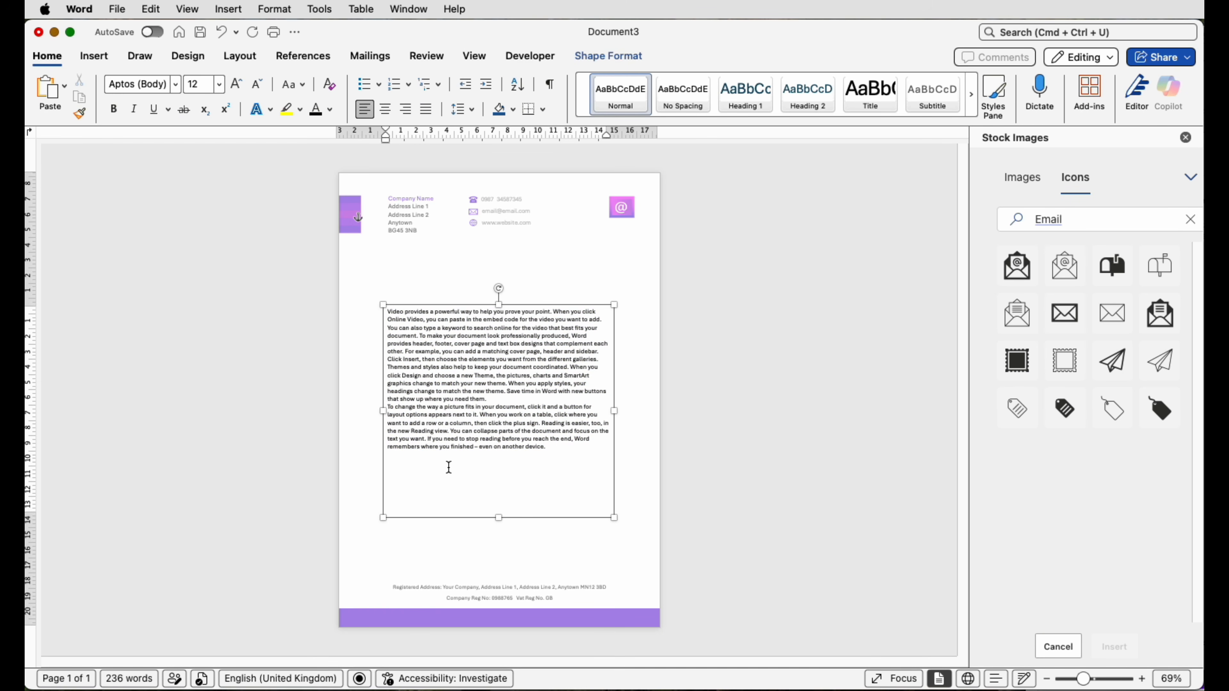
{"action": "type", "text": "y"}
{"action": "key", "text": "Return"}
{"action": "key", "text": "Return"}
{"action": "type", "text": "Lisa Doe"}
{"action": "key", "text": "Return"}
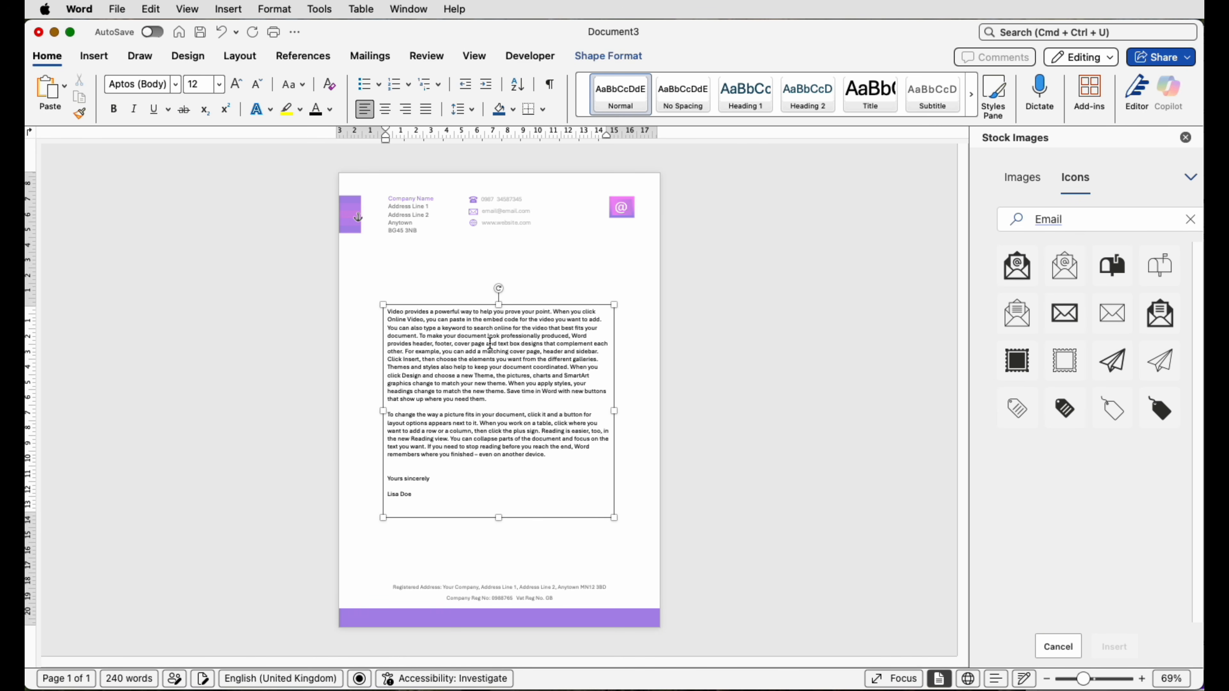
- Move the letter text box lower, narrow it and extend it upwards to about 15.04 cm tall
{"action": "left_click_drag", "start_coordinate": [469, 304], "coordinate": [470, 342]}
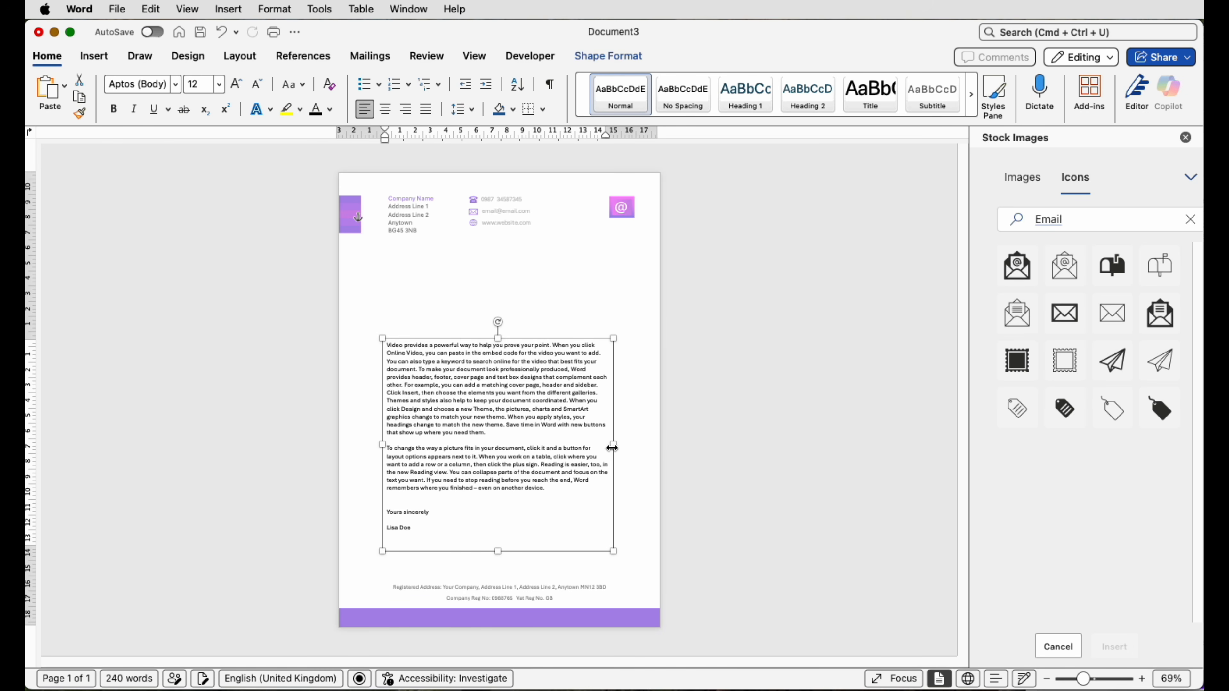
{"action": "left_click_drag", "start_coordinate": [612, 448], "coordinate": [587, 445]}
{"action": "mouse_move", "coordinate": [486, 338]}
{"action": "left_mouse_down"}
{"action": "mouse_move", "coordinate": [485, 296]}
{"action": "mouse_move", "coordinate": [485, 320]}
{"action": "mouse_move", "coordinate": [471, 320]}
{"action": "mouse_move", "coordinate": [488, 320]}
{"action": "left_mouse_up"}
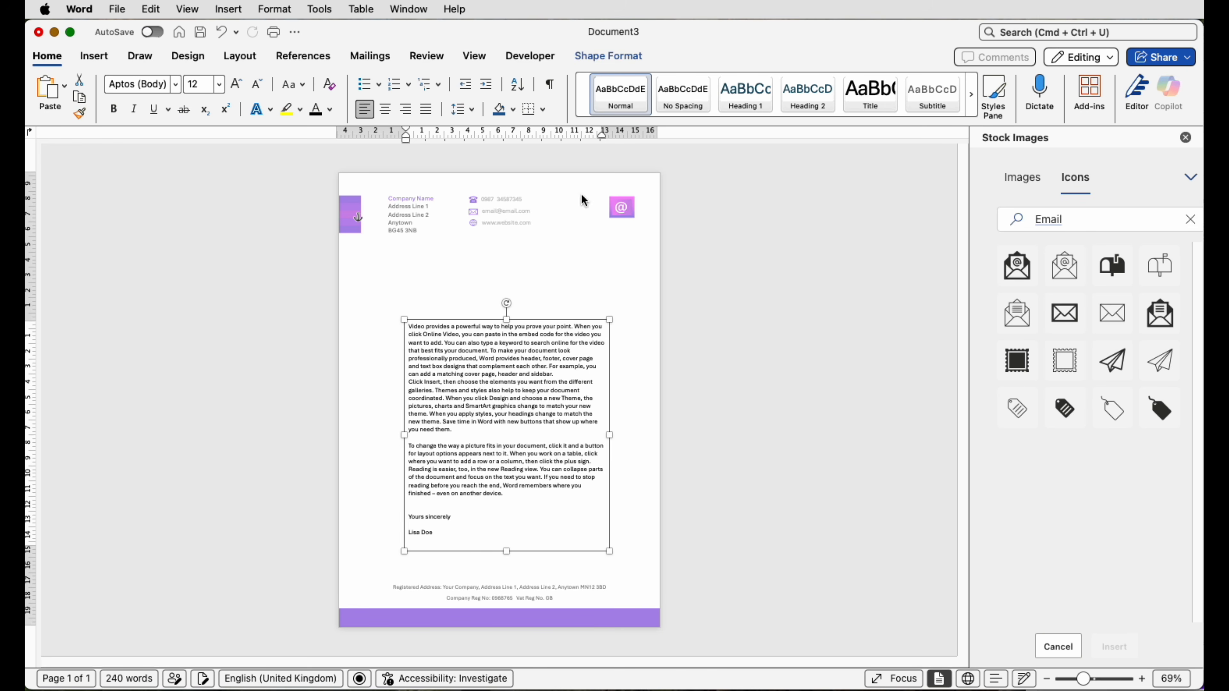
- Centre the letter text box horizontally relative to the page margins
{"action": "left_click", "coordinate": [609, 56]}
{"action": "left_click", "coordinate": [986, 86]}
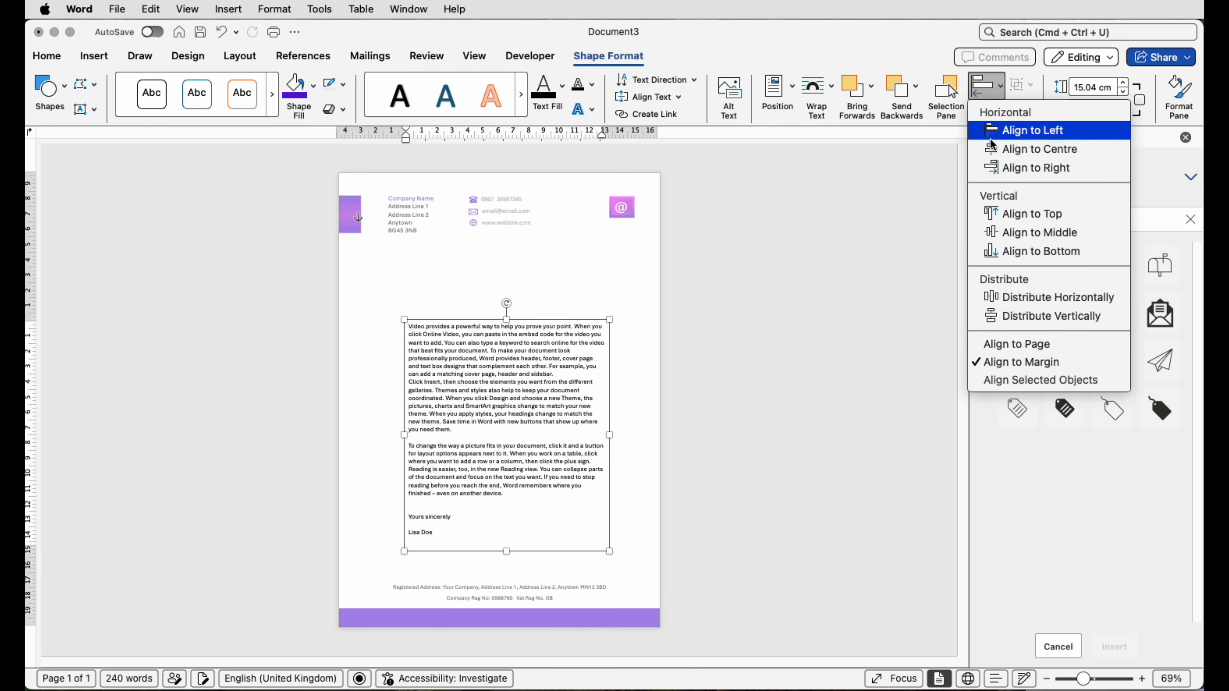
{"action": "left_click", "coordinate": [997, 149]}
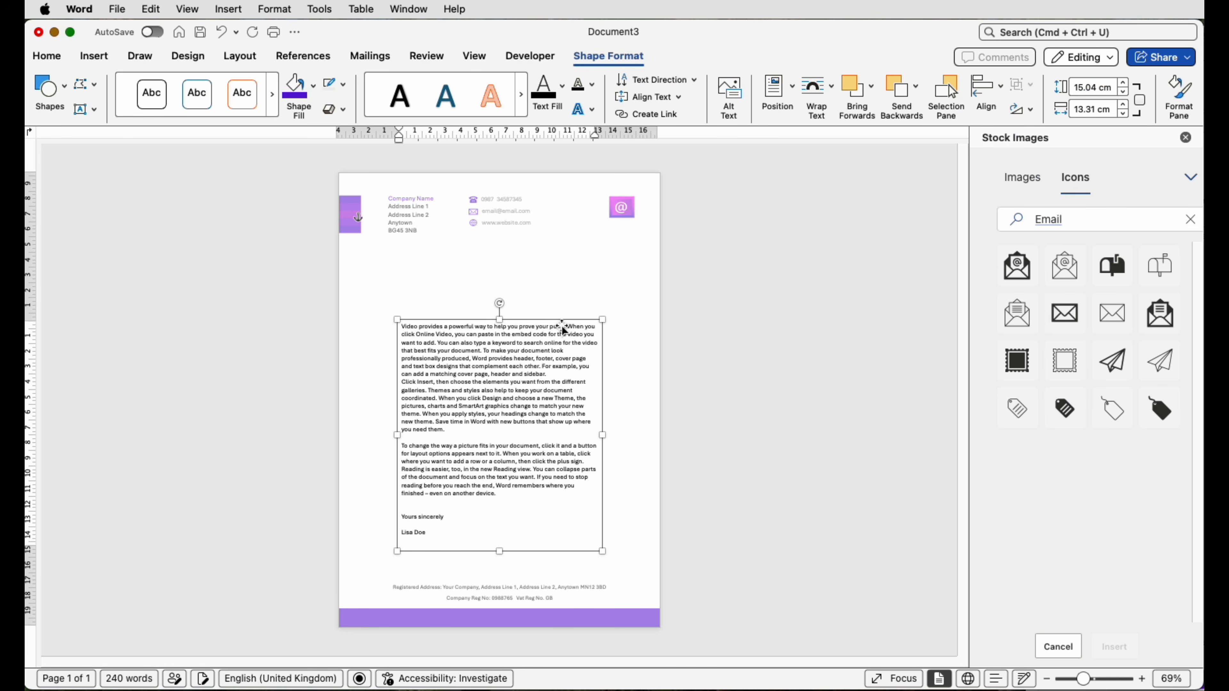
{"action": "left_click", "coordinate": [570, 270]}
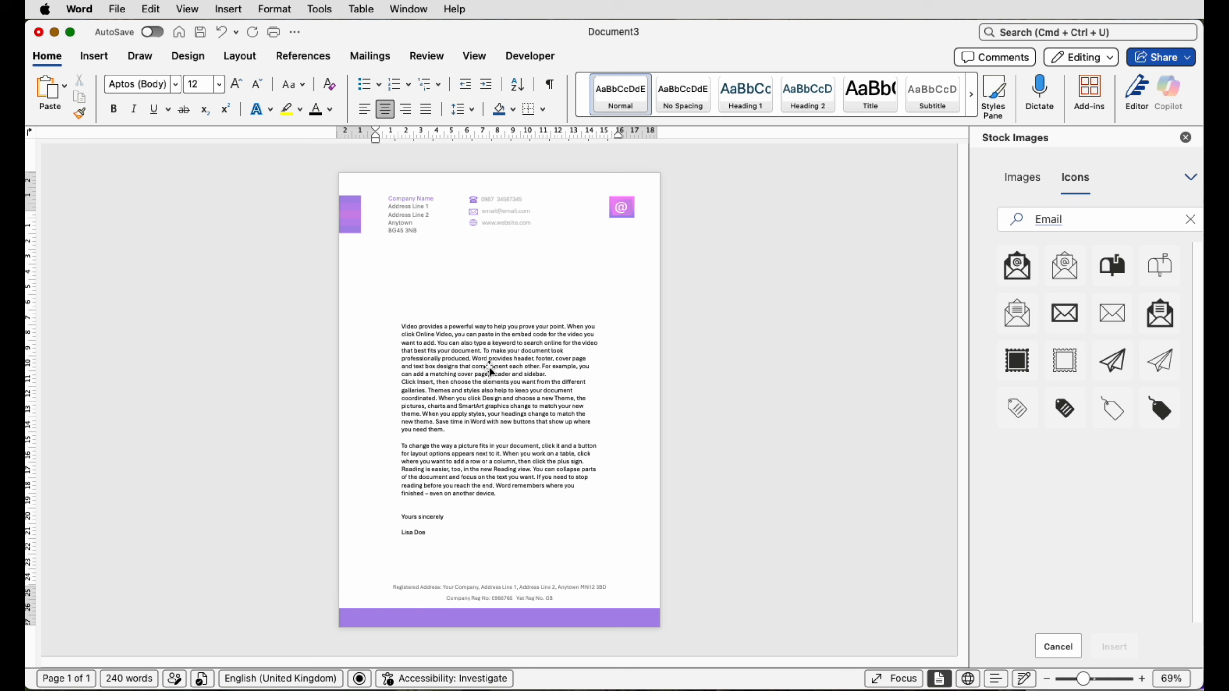
- Delete the sample letter text box from the page, leaving only the letterhead elements
{"action": "left_click", "coordinate": [492, 388]}
{"action": "key", "text": "BackSpace"}
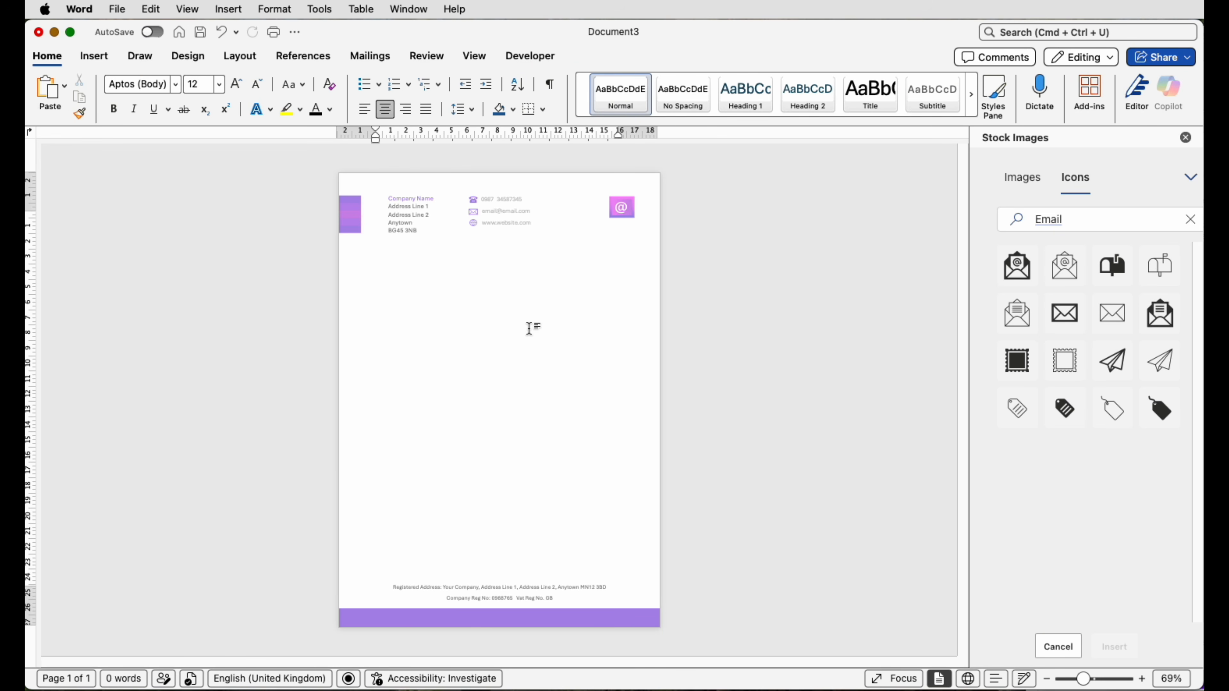
- Save the letterhead in the Templates folder as a Microsoft Word template (.dotx) named "Purple Letterhead"
{"action": "left_click", "coordinate": [119, 10]}
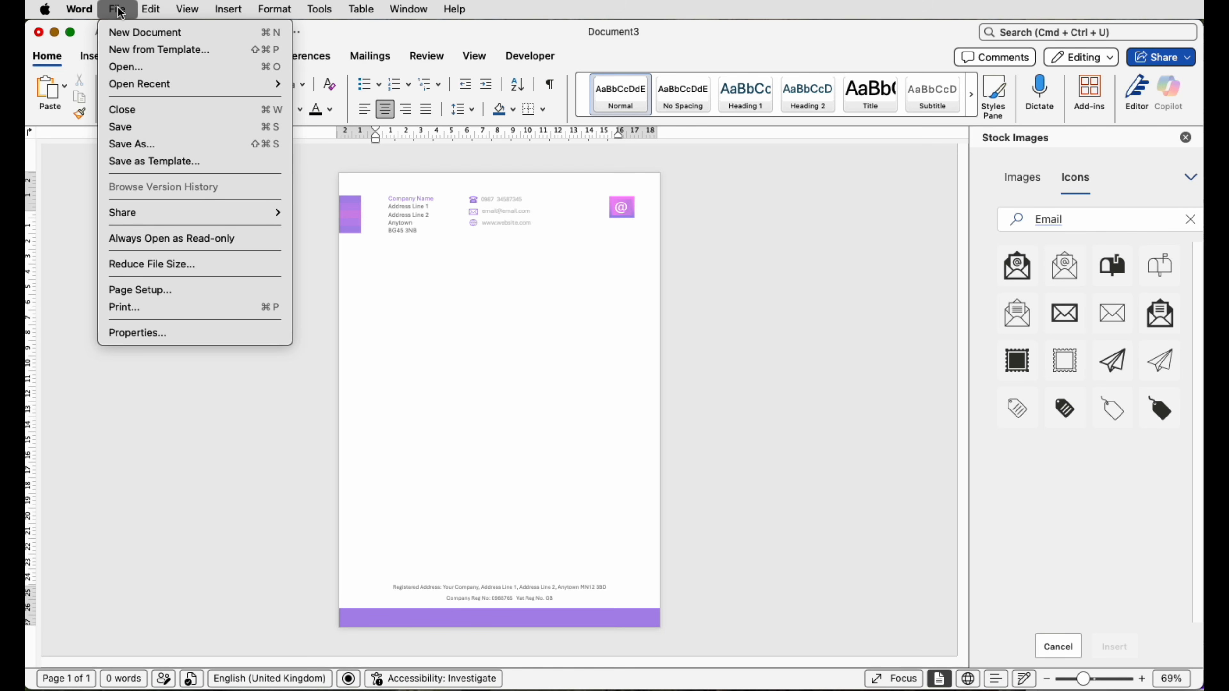
{"action": "left_click", "coordinate": [195, 158]}
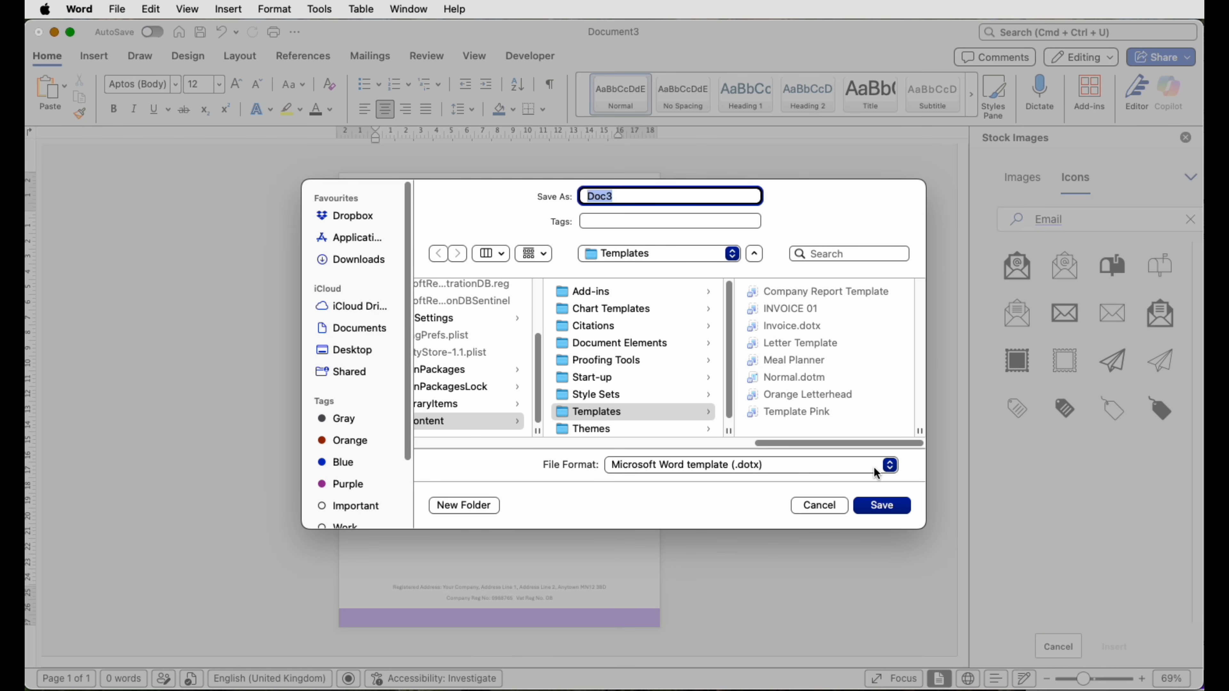
{"action": "left_click", "coordinate": [890, 466]}
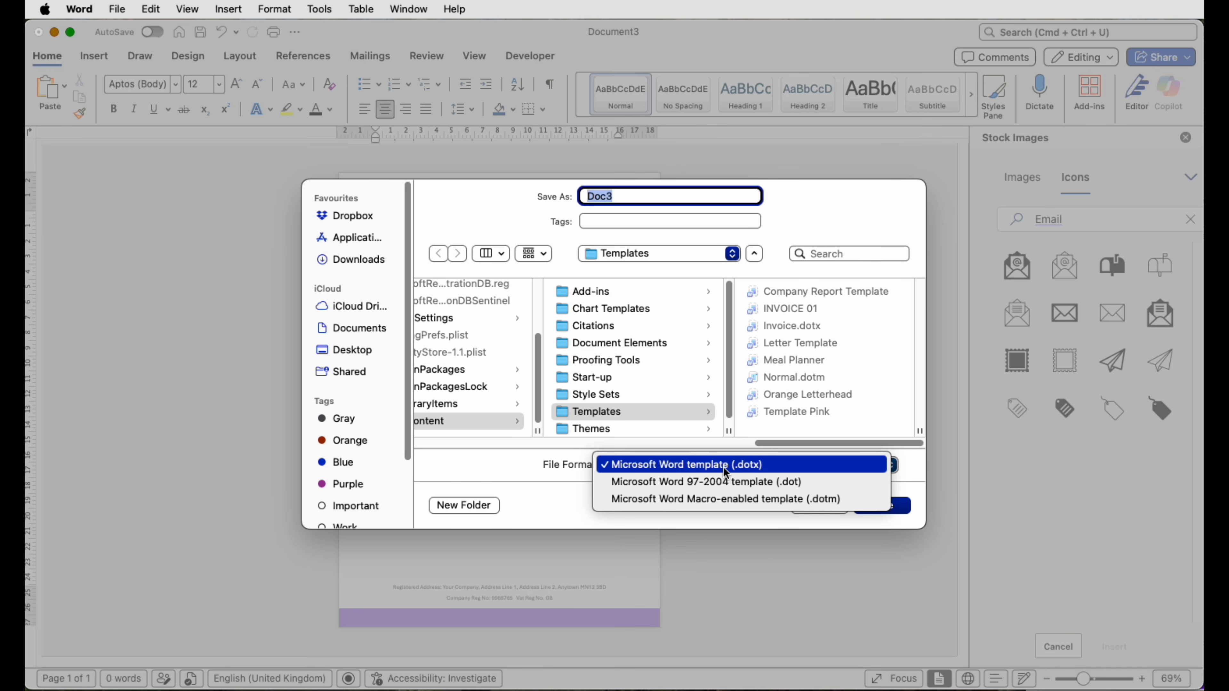
{"action": "left_click", "coordinate": [845, 465]}
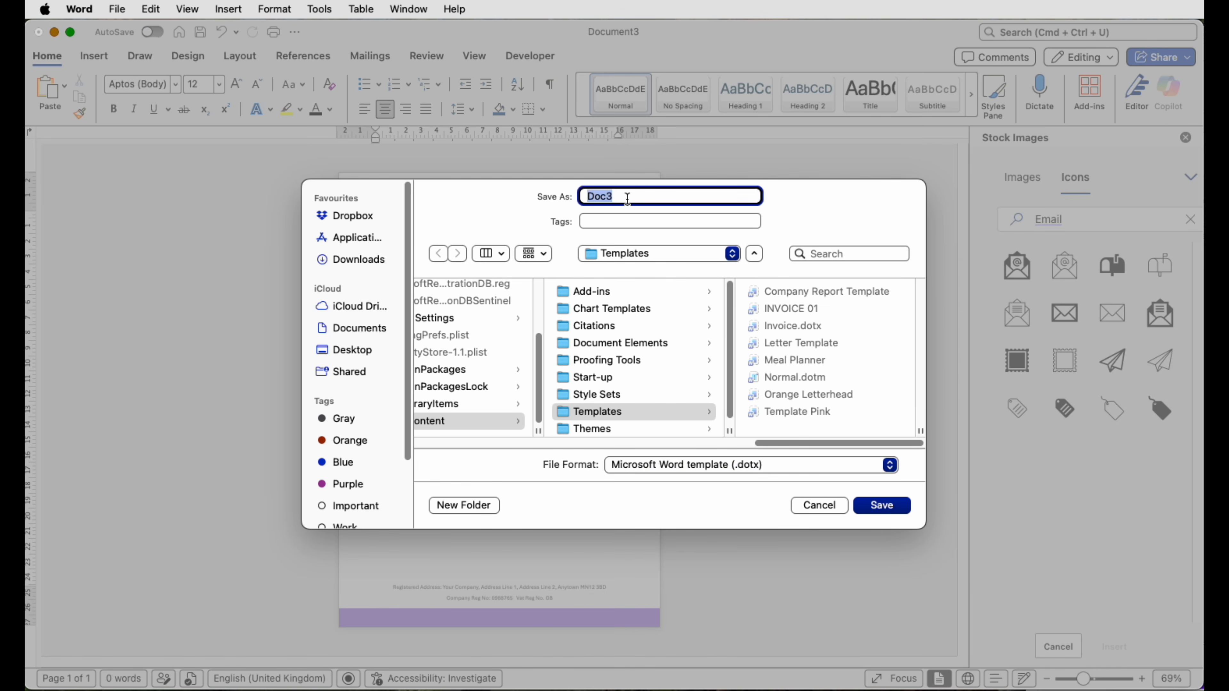
{"action": "type", "text": "Purple Letterhead"}
{"action": "left_click", "coordinate": [882, 505]}
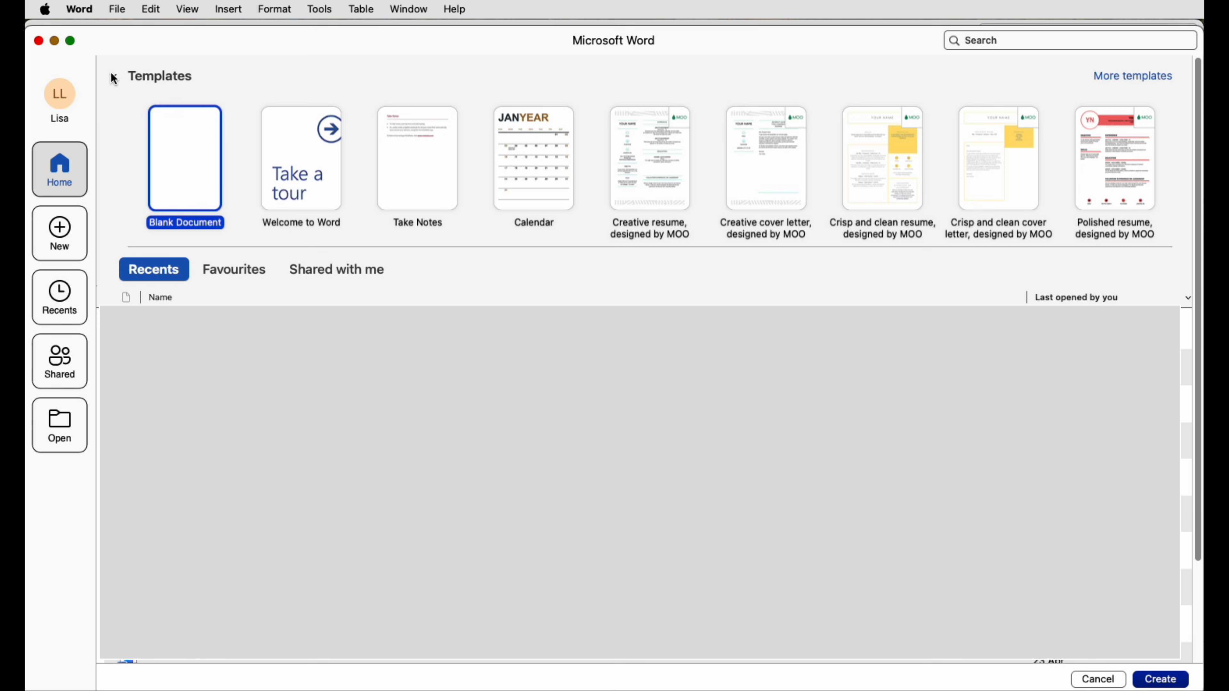
- Look for the Purple Letterhead among the personal templates and return to the document without creating a new one
{"action": "left_click", "coordinate": [1147, 77]}
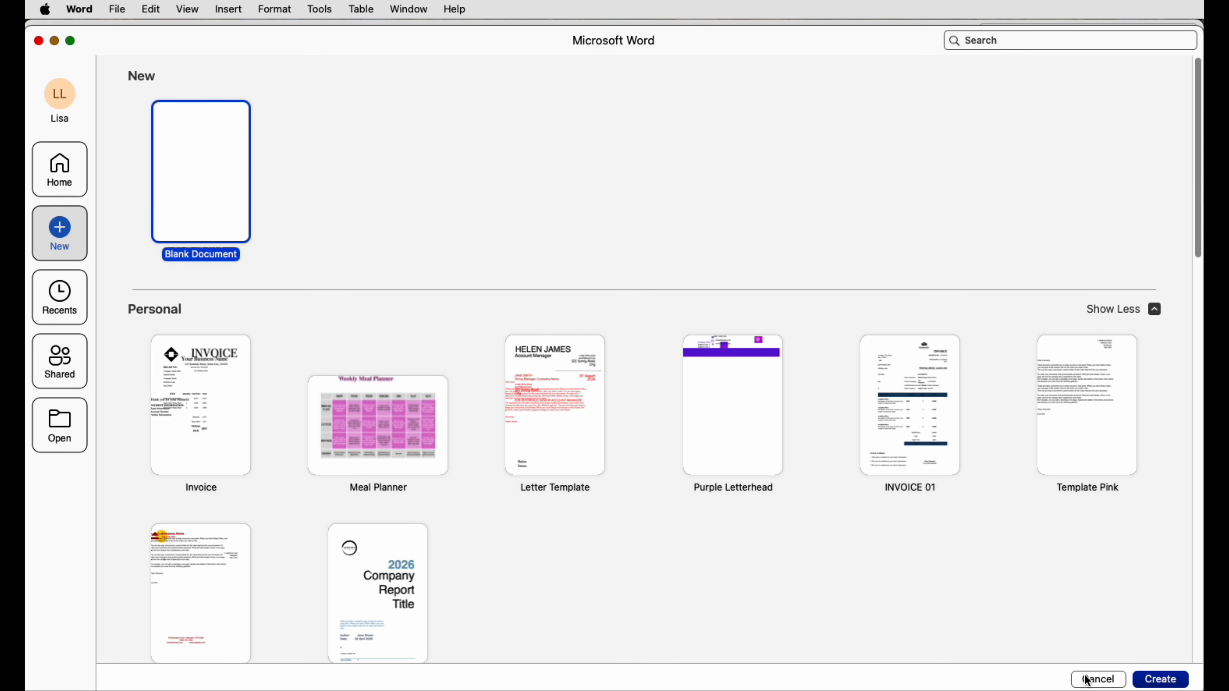
{"action": "left_click", "coordinate": [1094, 679]}
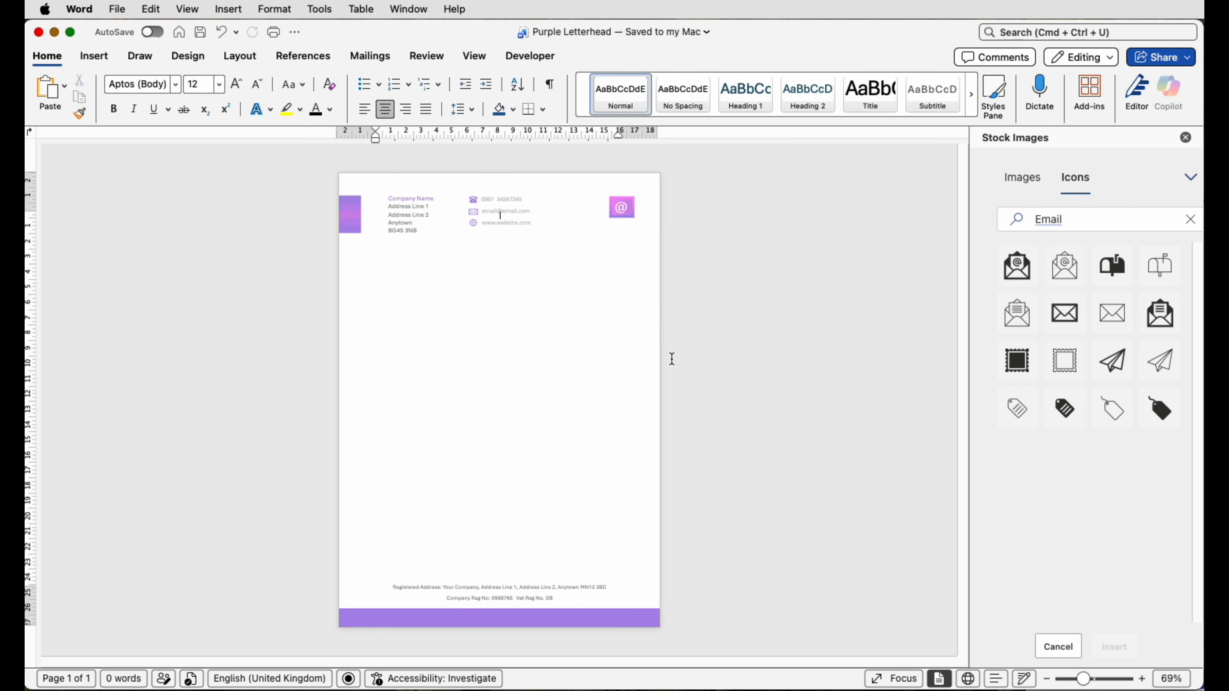